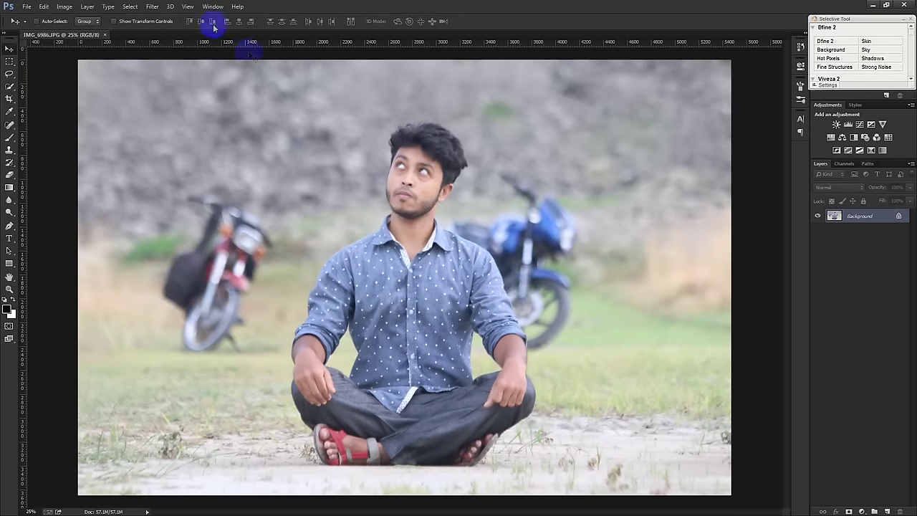
# Open the Camera Raw Filter and enlarge its window for a bigger preview.
pyautogui.click(153, 6)
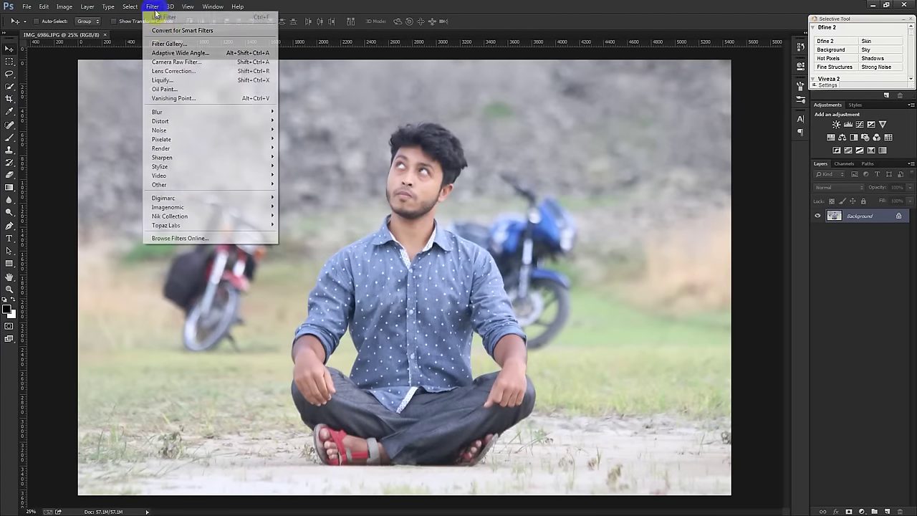
pyautogui.click(181, 63)
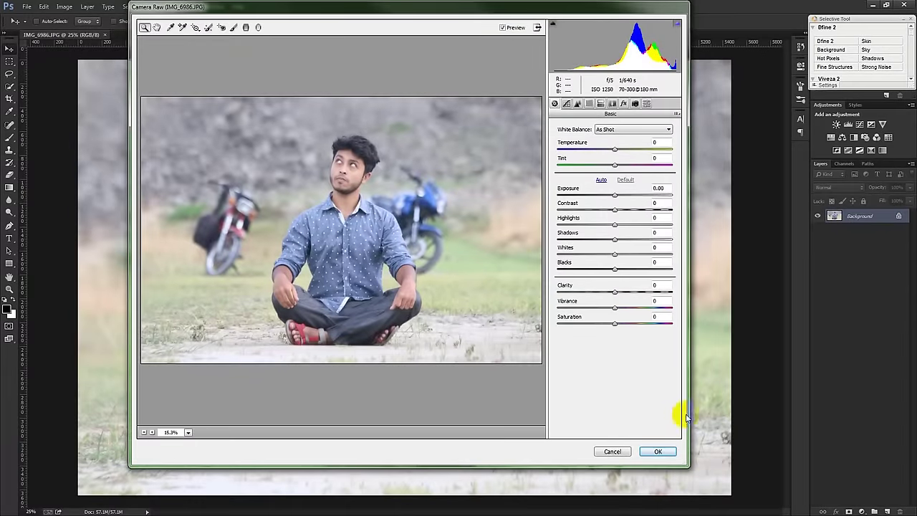
pyautogui.moveTo(688, 413); pyautogui.dragTo(818, 410)
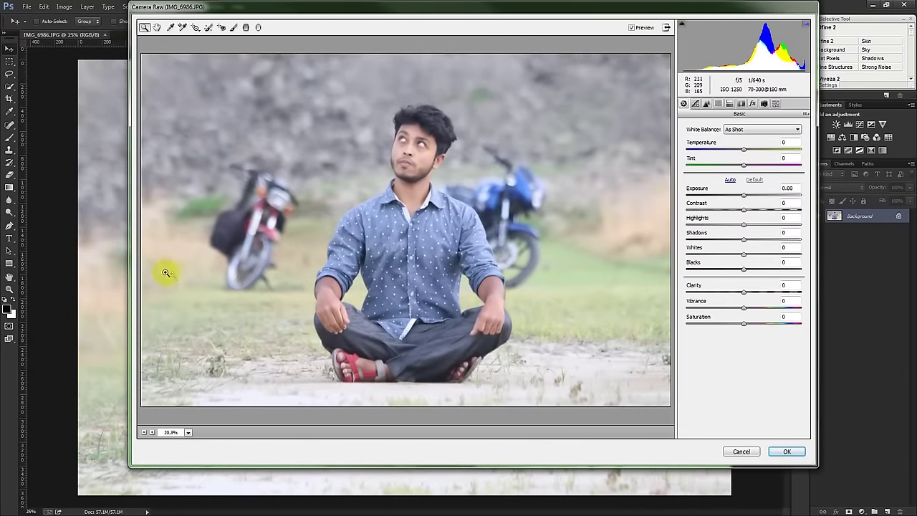
pyautogui.moveTo(131, 268); pyautogui.dragTo(98, 269)
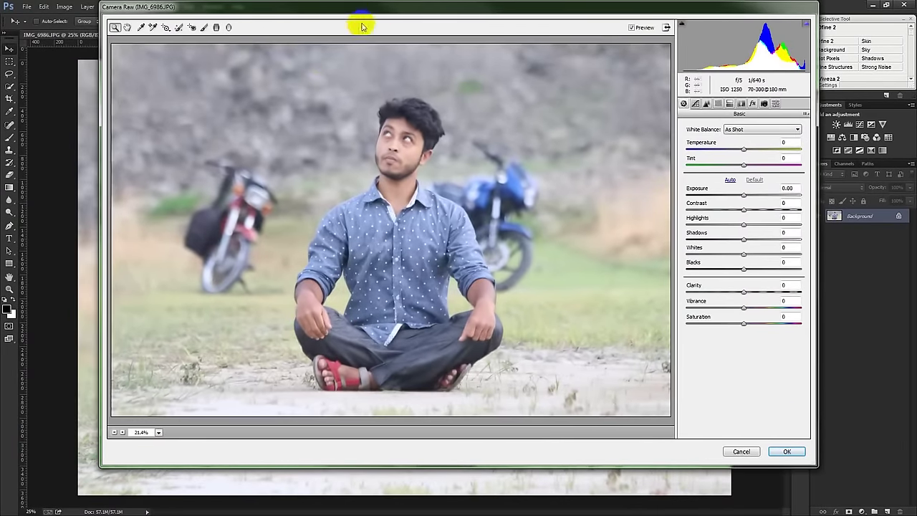
pyautogui.moveTo(383, 8); pyautogui.dragTo(390, 24)
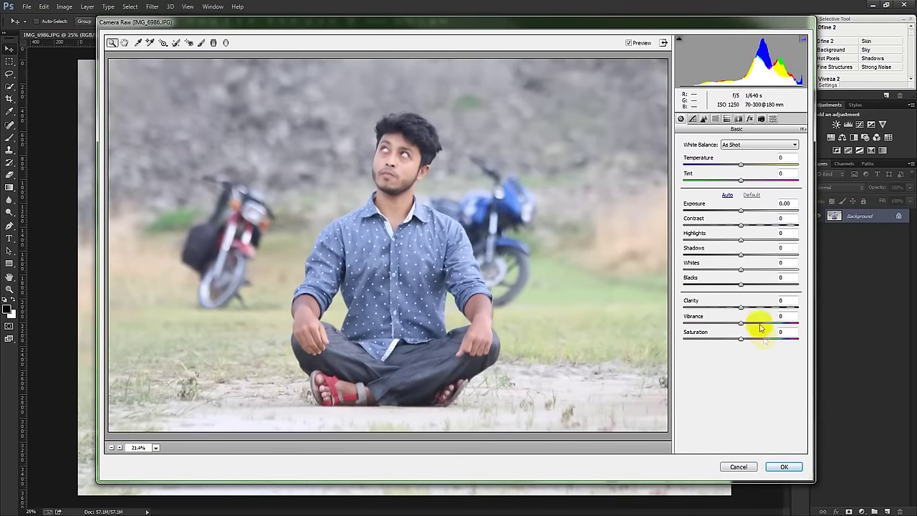
# Set Clarity +30, Highlights -100, Shadows +35, lift exposure and sharpening, then apply.
pyautogui.moveTo(740, 306)
pyautogui.mouseDown()
pyautogui.moveTo(776, 311)
pyautogui.moveTo(757, 308)
pyautogui.mouseUp()
pyautogui.moveTo(741, 240); pyautogui.dragTo(666, 239)
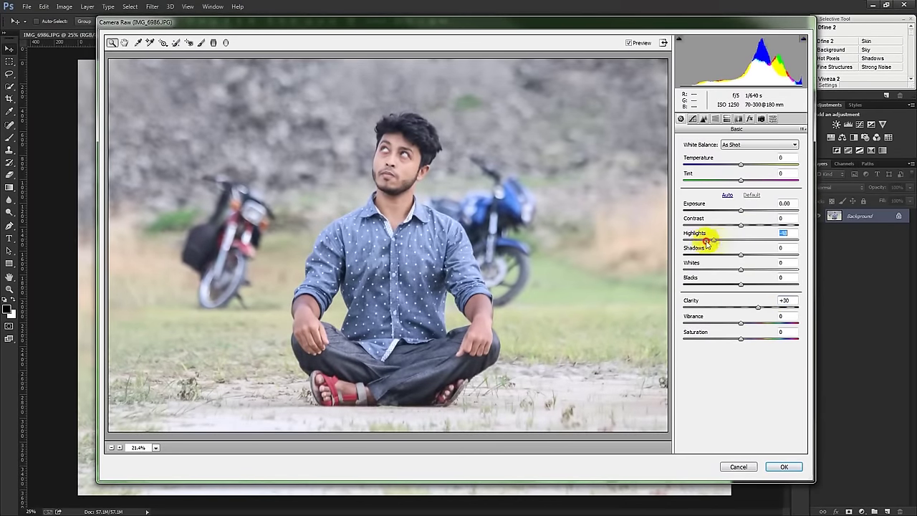
pyautogui.moveTo(734, 256)
pyautogui.mouseDown()
pyautogui.moveTo(777, 256)
pyautogui.moveTo(704, 288)
pyautogui.moveTo(728, 287)
pyautogui.moveTo(714, 286)
pyautogui.mouseUp()
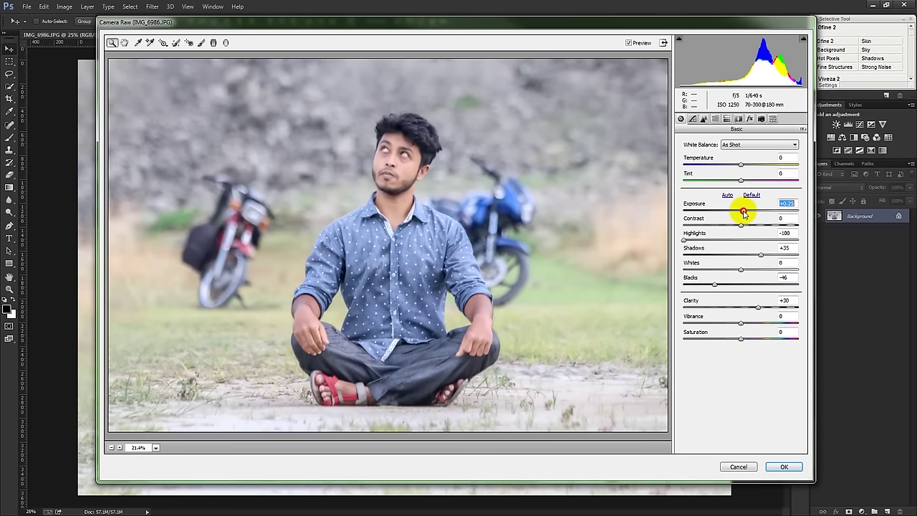
pyautogui.moveTo(741, 210); pyautogui.dragTo(746, 228)
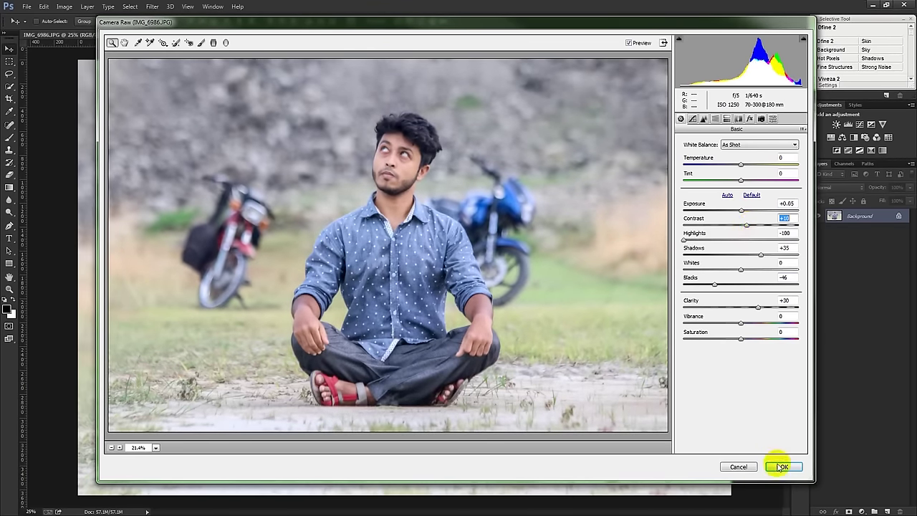
pyautogui.click(702, 118)
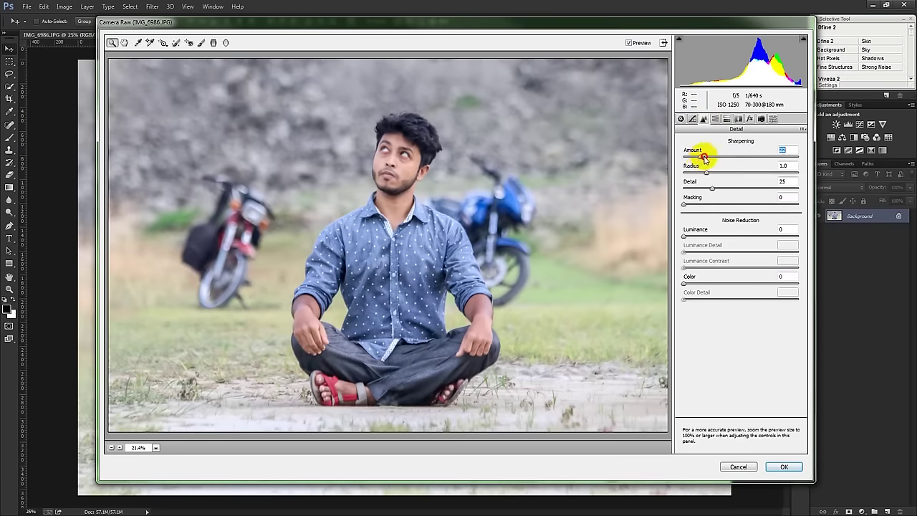
pyautogui.moveTo(703, 158); pyautogui.dragTo(736, 159)
pyautogui.click(783, 467)
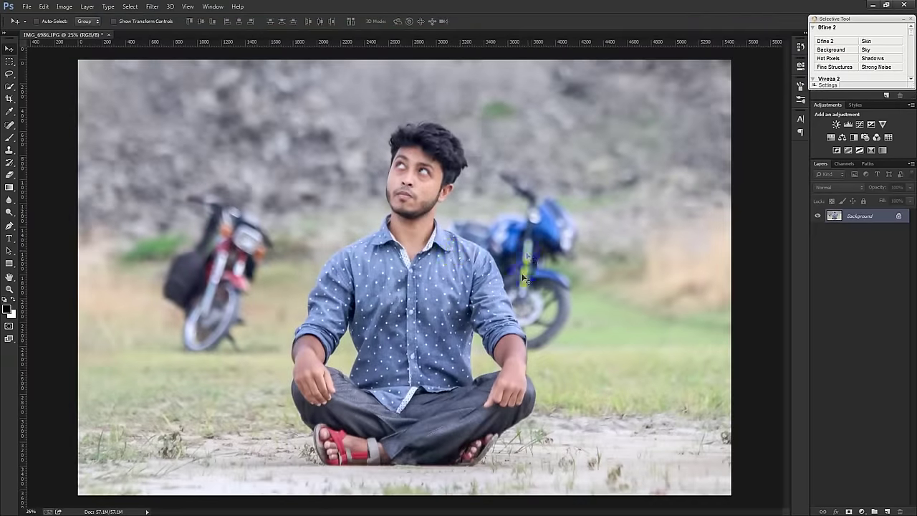
# Duplicate the Background layer and unlock the original as Layer 0.
pyautogui.click(9, 227)
pyautogui.rightClick(867, 215)
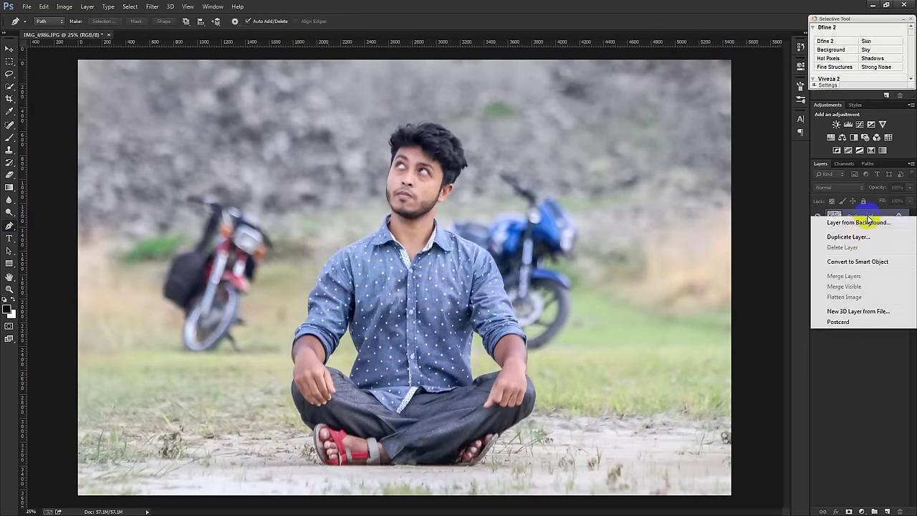
pyautogui.click(845, 237)
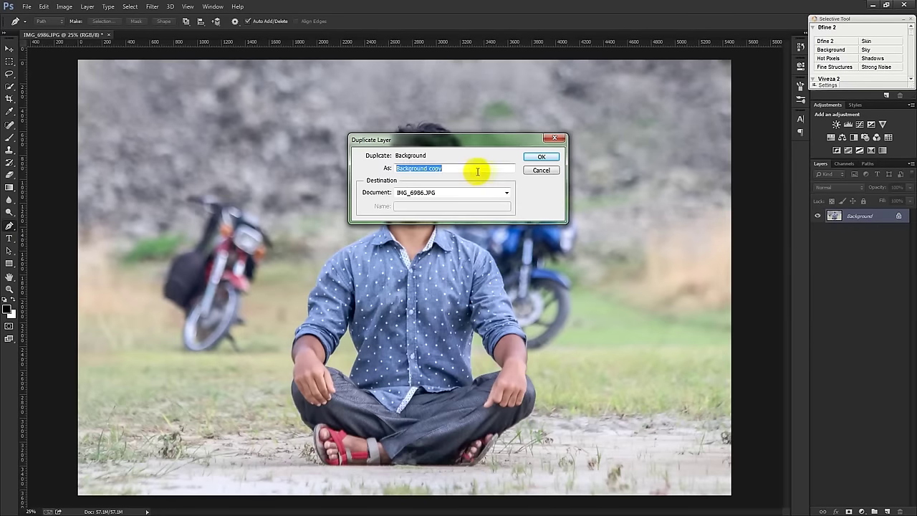
pyautogui.click(539, 156)
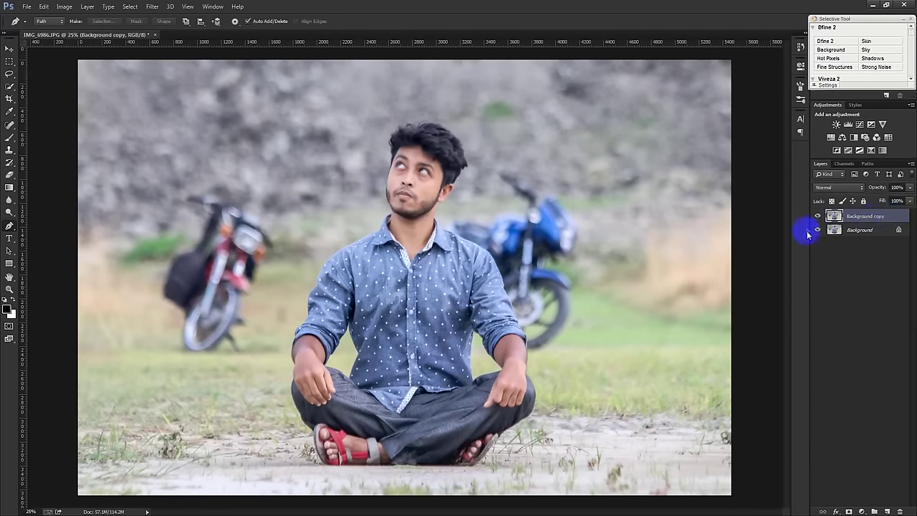
pyautogui.doubleClick(877, 236)
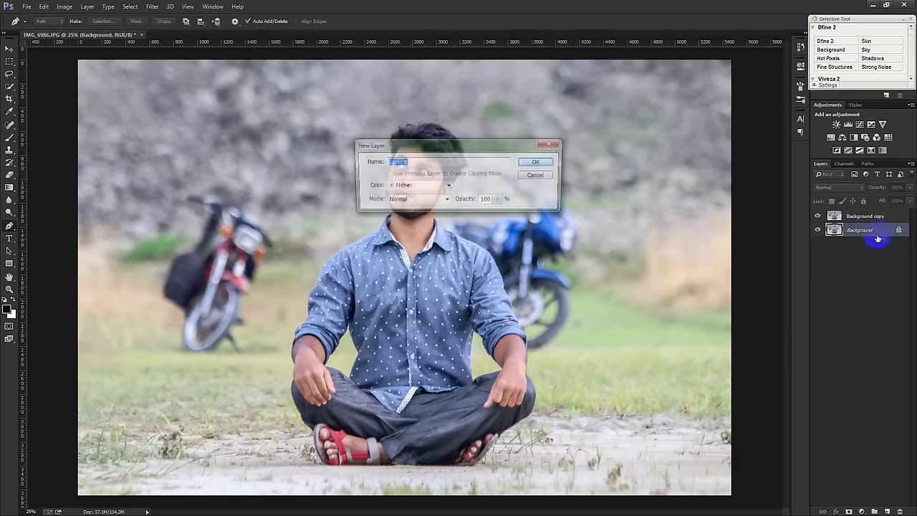
pyautogui.click(553, 165)
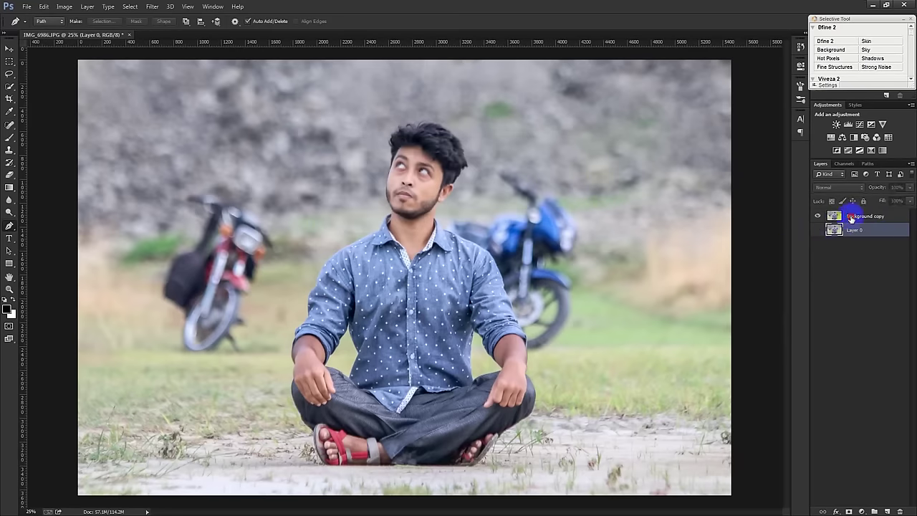
# On Background copy, start a pen path along the ground under the man's foot.
pyautogui.click(848, 216)
pyautogui.scroll(5, 383, 451)
pyautogui.scroll(2, 383, 452)
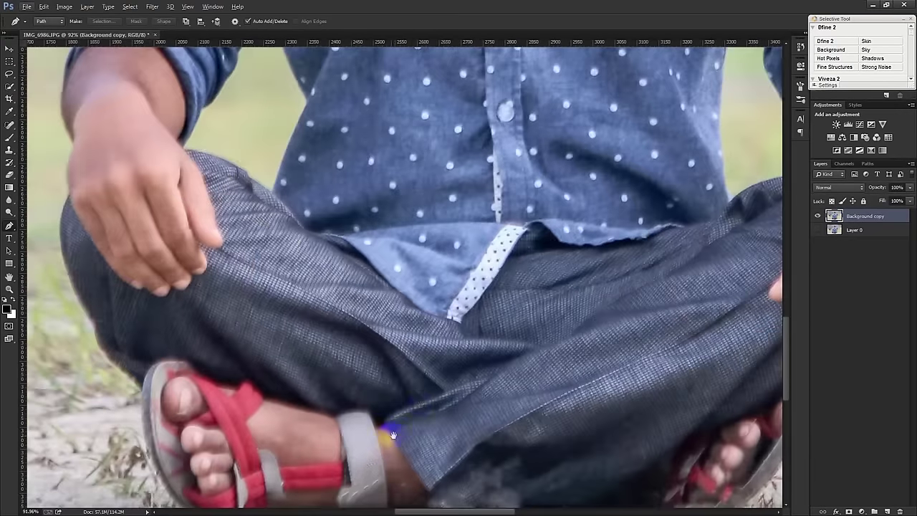
pyautogui.scroll(2, 389, 434)
pyautogui.scroll(2, 381, 387)
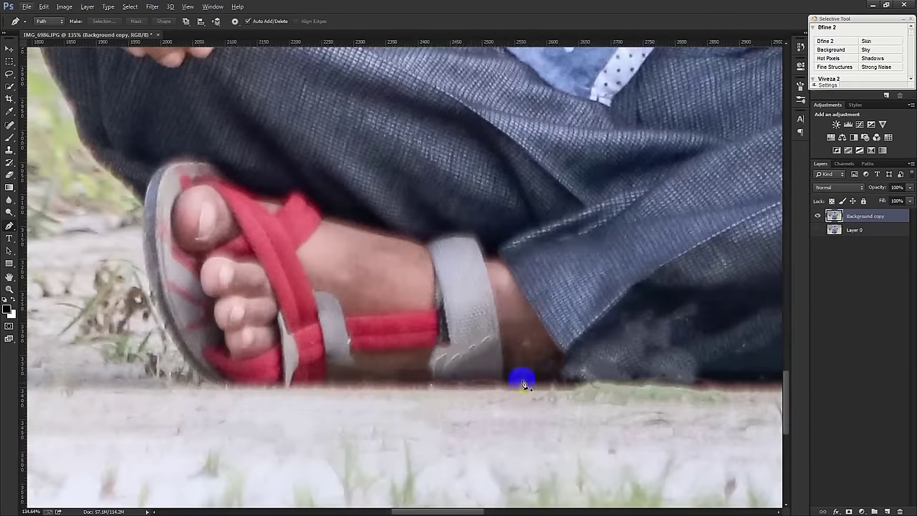
pyautogui.click(557, 375)
pyautogui.moveTo(422, 380); pyautogui.dragTo(399, 380)
# Continue the path around the sandal and along the ground under the legs.
pyautogui.click(254, 386)
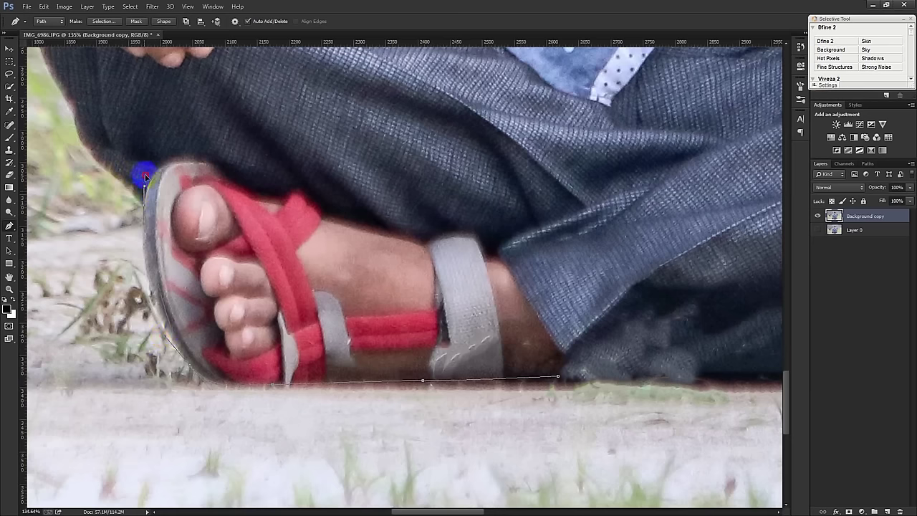
pyautogui.moveTo(145, 177); pyautogui.dragTo(151, 122)
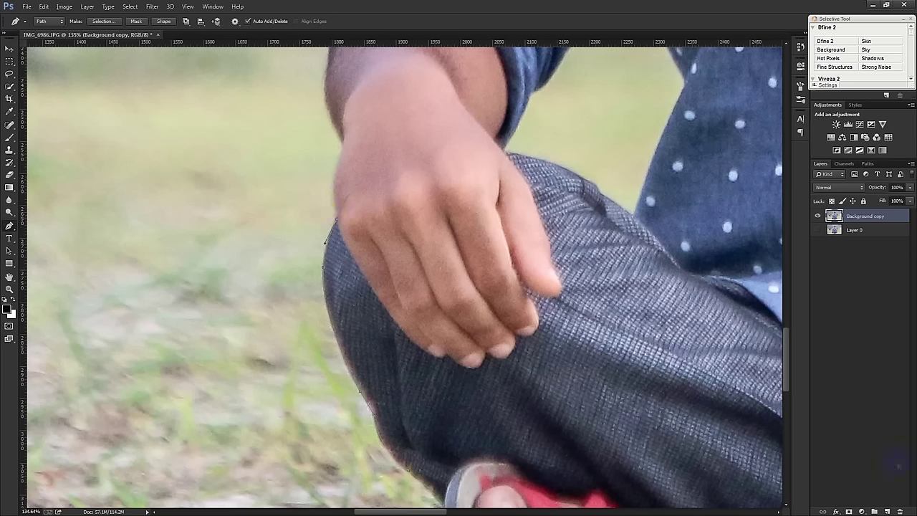
pyautogui.click(345, 325)
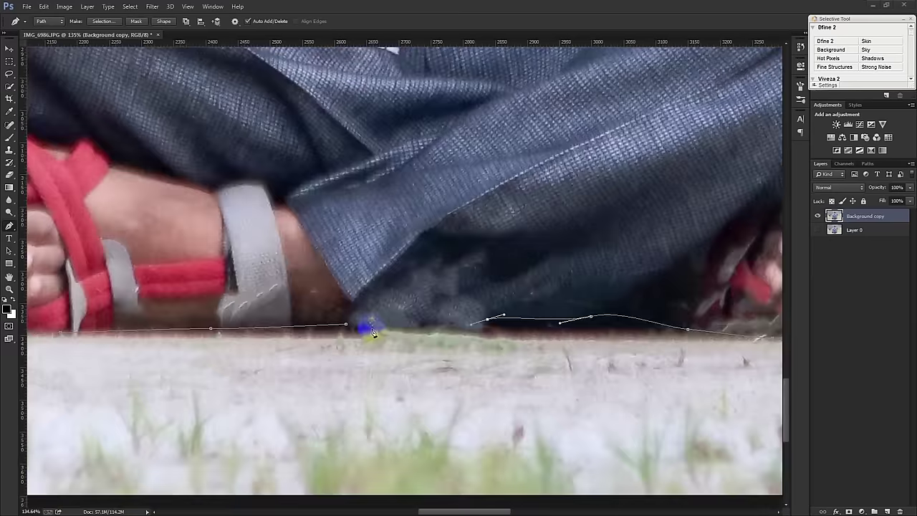
pyautogui.moveTo(362, 328); pyautogui.dragTo(348, 327)
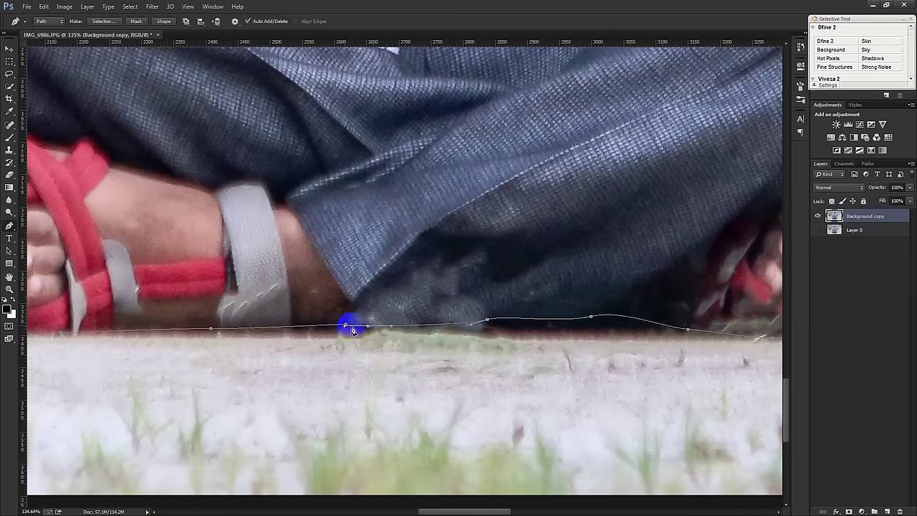
pyautogui.scroll(-10, 345, 326)
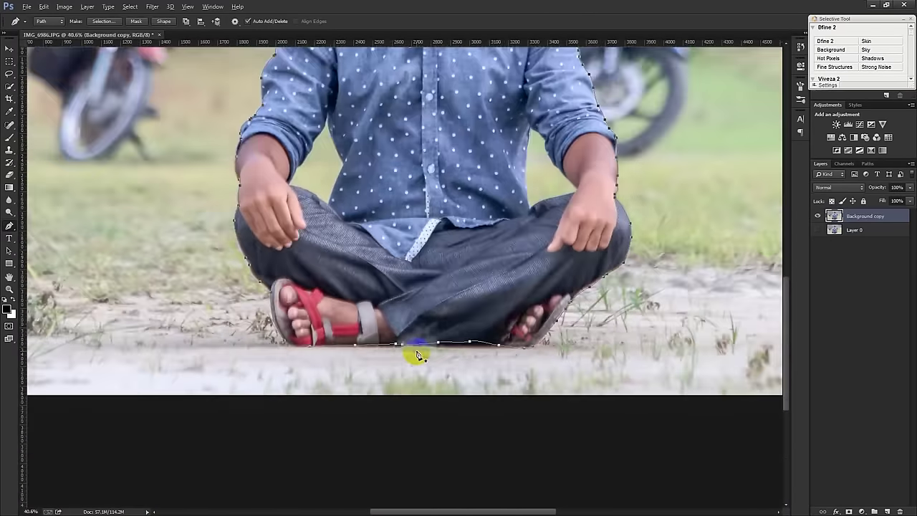
# Load the man's path as a selection and mask out the background around him.
pyautogui.hotkey('ctrl', 'Return')
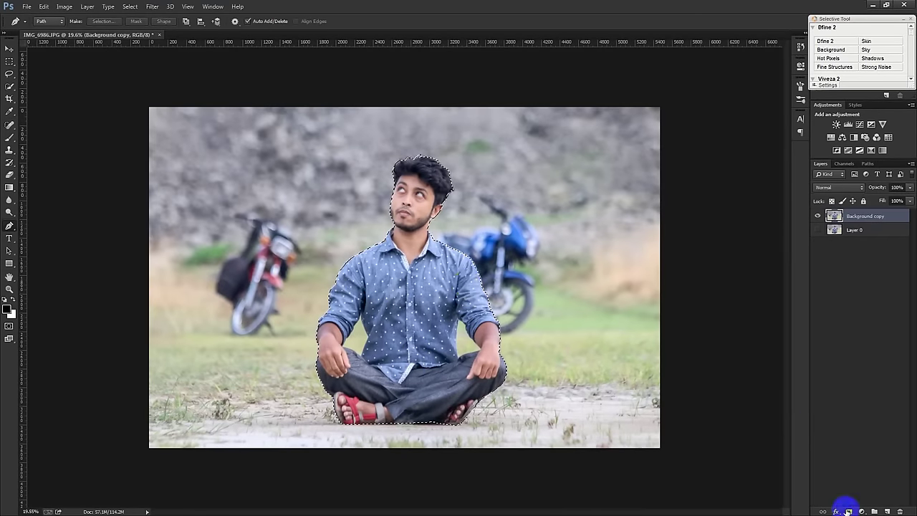
pyautogui.click(848, 511)
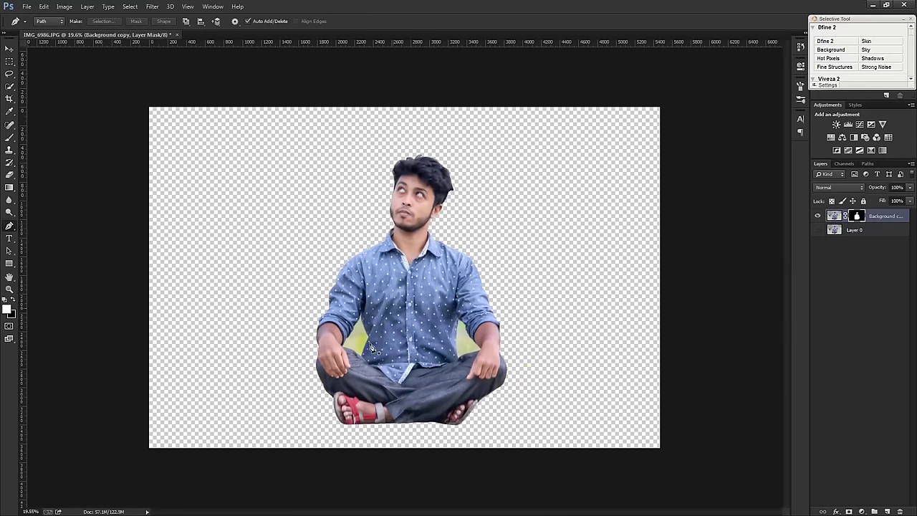
pyautogui.scroll(10, 370, 348)
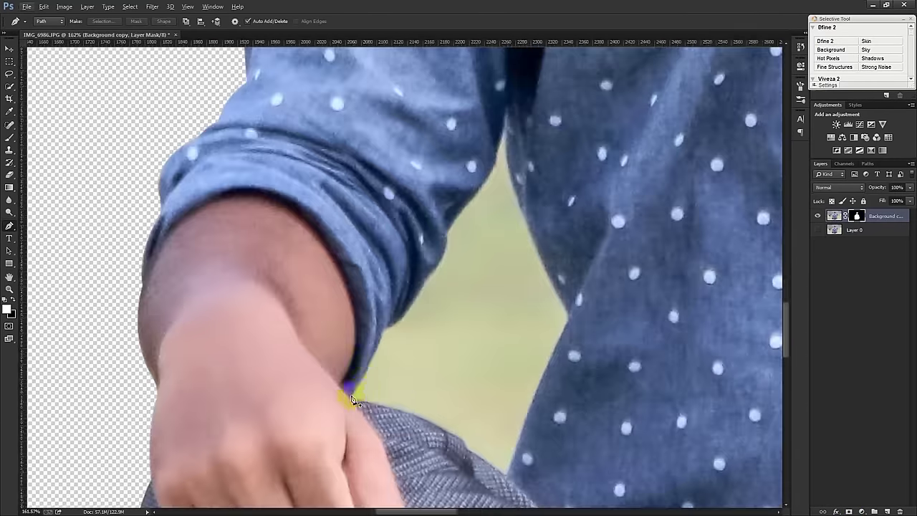
# Trace the arm-torso gap, delete it from the mask, and bring up Save As.
pyautogui.click(351, 399)
pyautogui.click(379, 343)
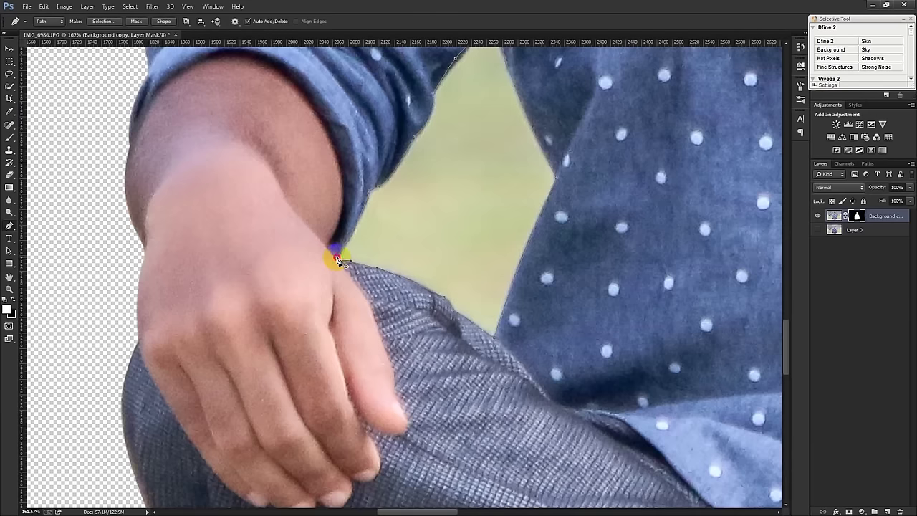
pyautogui.rightClick(510, 234)
pyautogui.click(530, 274)
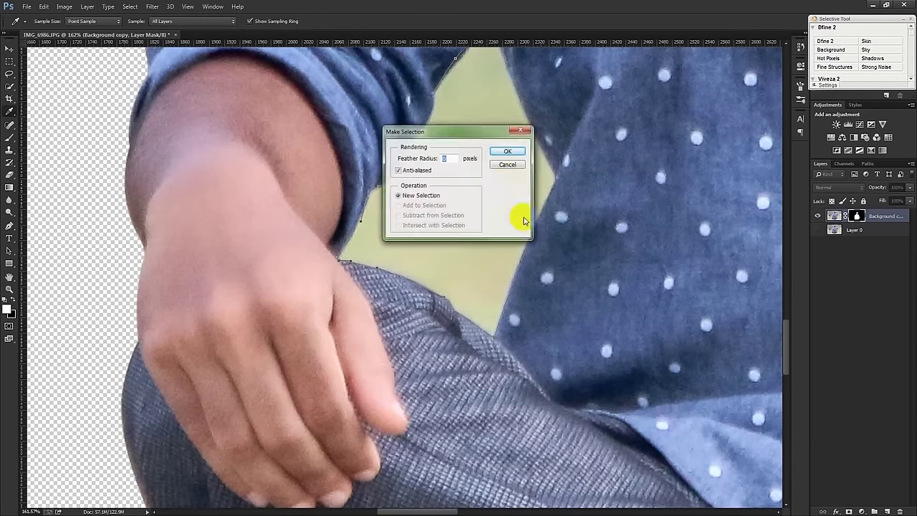
pyautogui.click(507, 153)
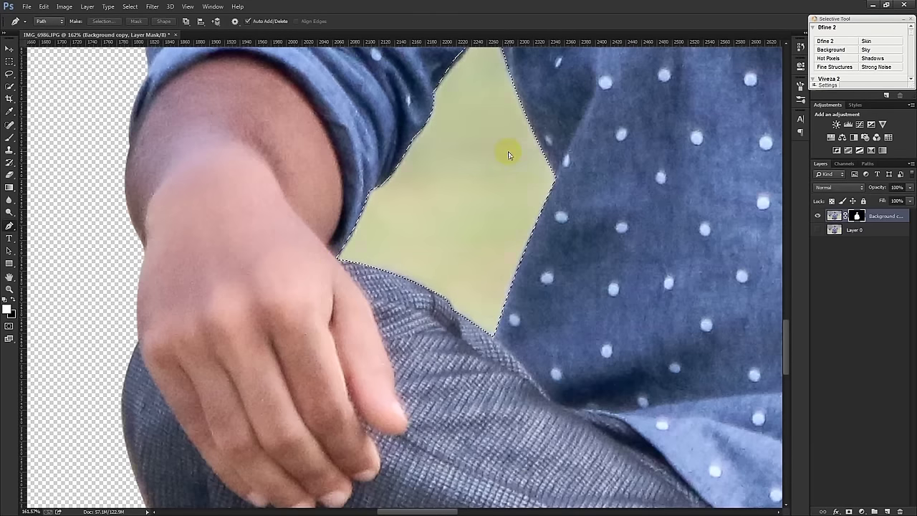
pyautogui.press('Delete')
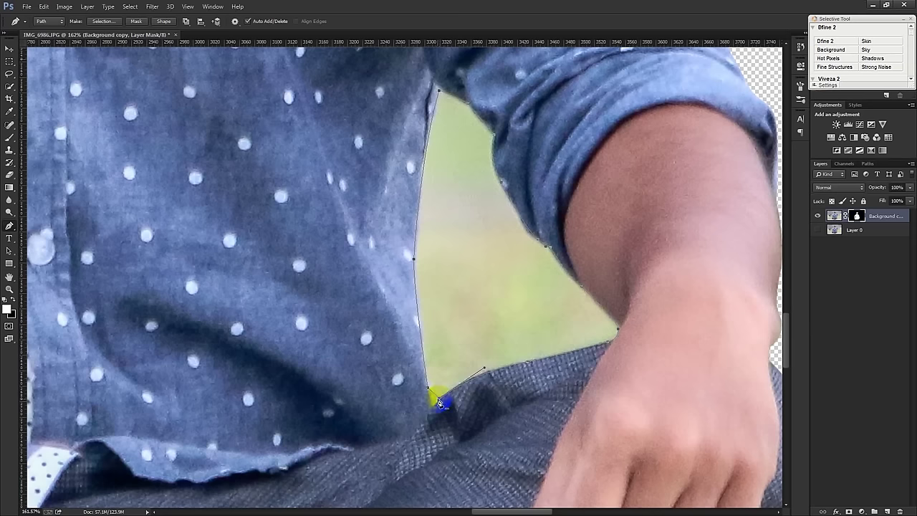
pyautogui.hotkey('ctrl', 'Return')
pyautogui.press('Delete')
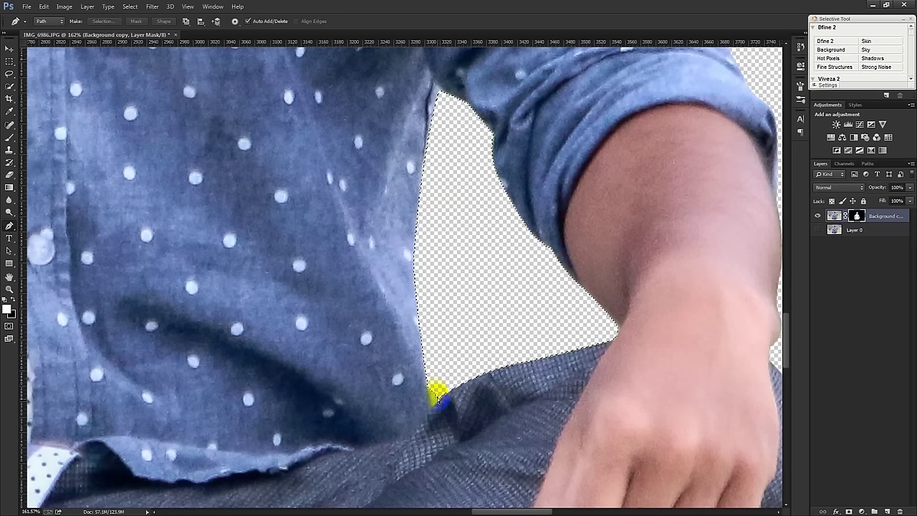
pyautogui.hotkey('ctrl', 'shift', 's')
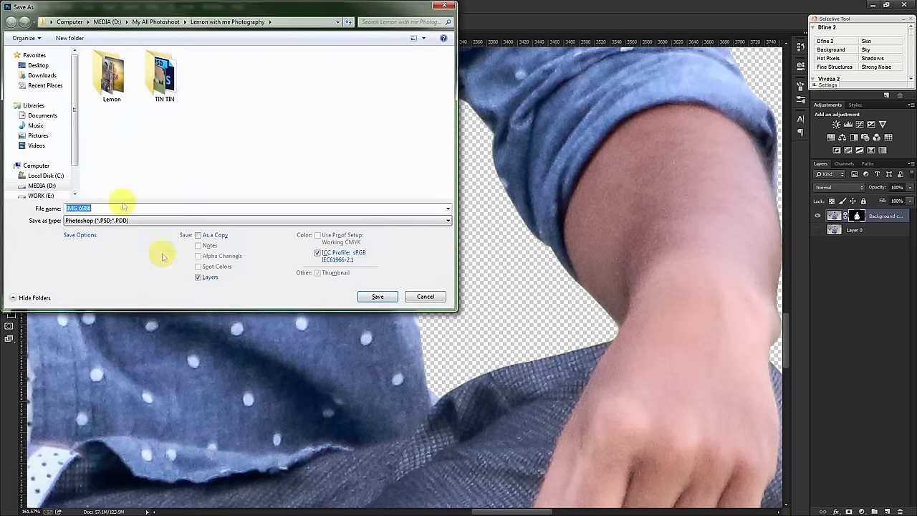
# Save the file as a Photoshop PSD, turning off the compatibility prompt.
pyautogui.click(376, 296)
pyautogui.click(366, 215)
pyautogui.click(564, 156)
pyautogui.scroll(-3, 542, 215)
pyautogui.scroll(-3, 532, 249)
pyautogui.scroll(-2, 465, 208)
pyautogui.scroll(2, 426, 175)
pyautogui.scroll(2, 420, 139)
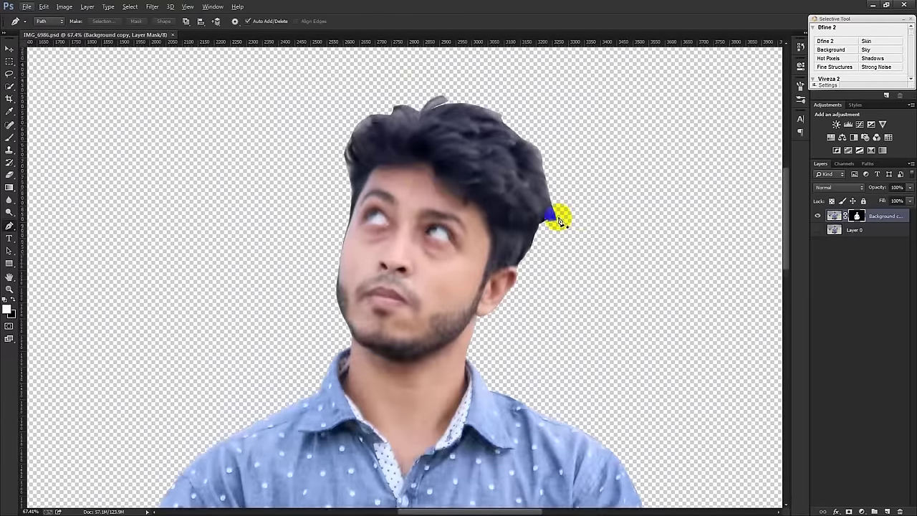
# Refine the layer mask along the hair edge with the Refine Radius brush.
pyautogui.rightClick(858, 215)
pyautogui.click(832, 294)
pyautogui.moveTo(477, 86); pyautogui.dragTo(779, 118)
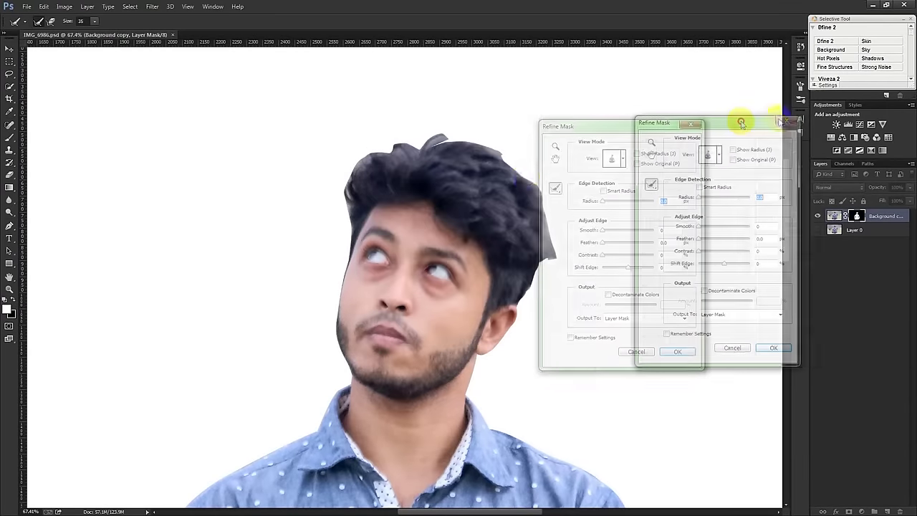
pyautogui.click(83, 21)
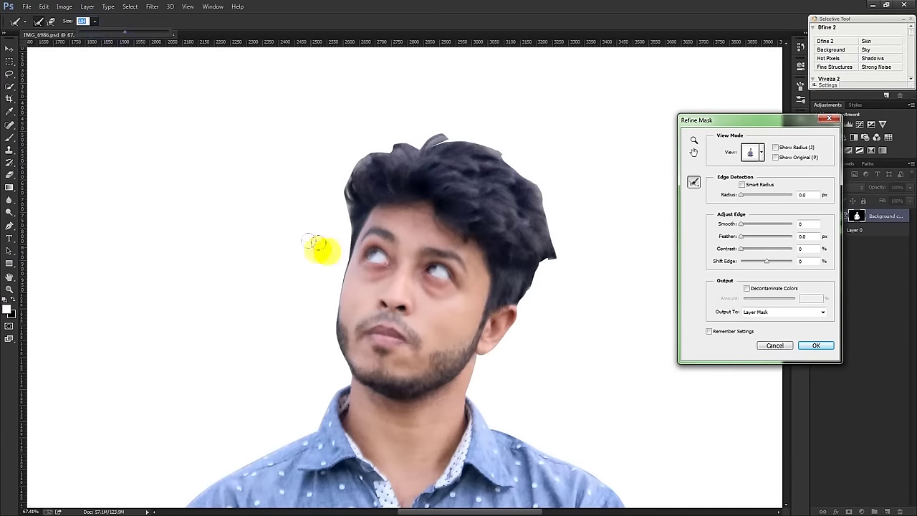
pyautogui.moveTo(327, 245)
pyautogui.mouseDown()
pyautogui.moveTo(337, 171)
pyautogui.moveTo(378, 139)
pyautogui.moveTo(443, 132)
pyautogui.moveTo(518, 158)
pyautogui.moveTo(552, 241)
pyautogui.moveTo(527, 293)
pyautogui.moveTo(537, 303)
pyautogui.mouseUp()
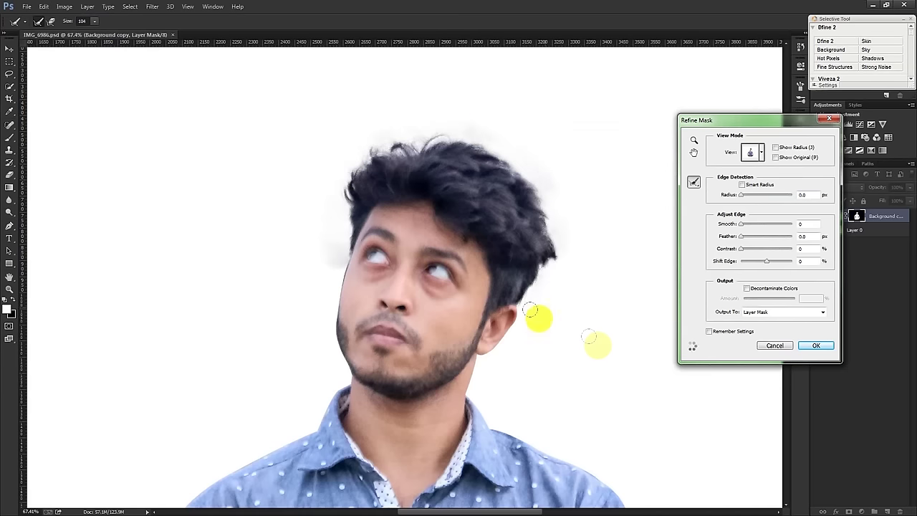
pyautogui.click(815, 346)
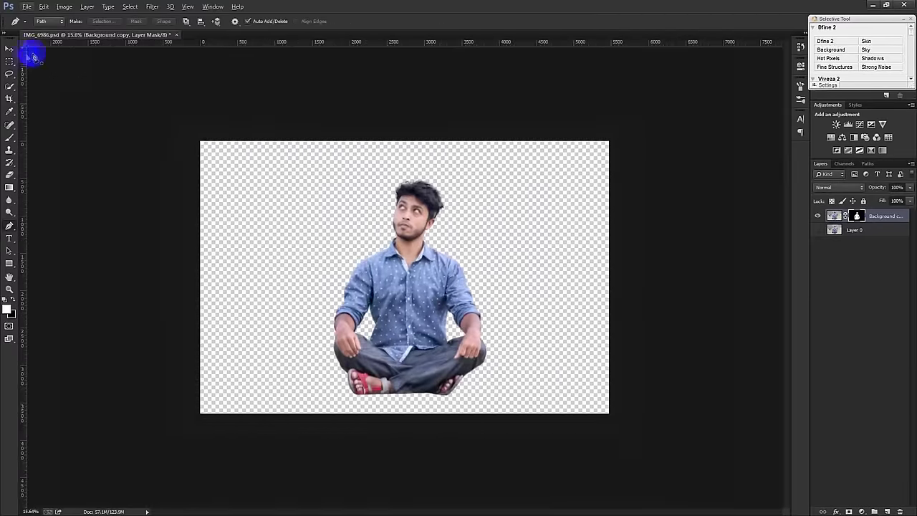
pyautogui.click(9, 48)
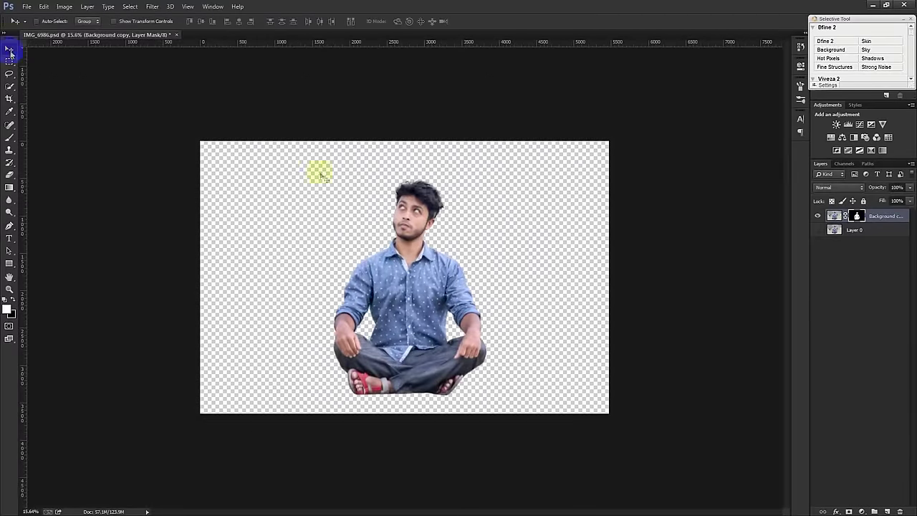
# Show Layer 0, hide the Background copy cut-out, and make Layer 0 active.
pyautogui.click(817, 230)
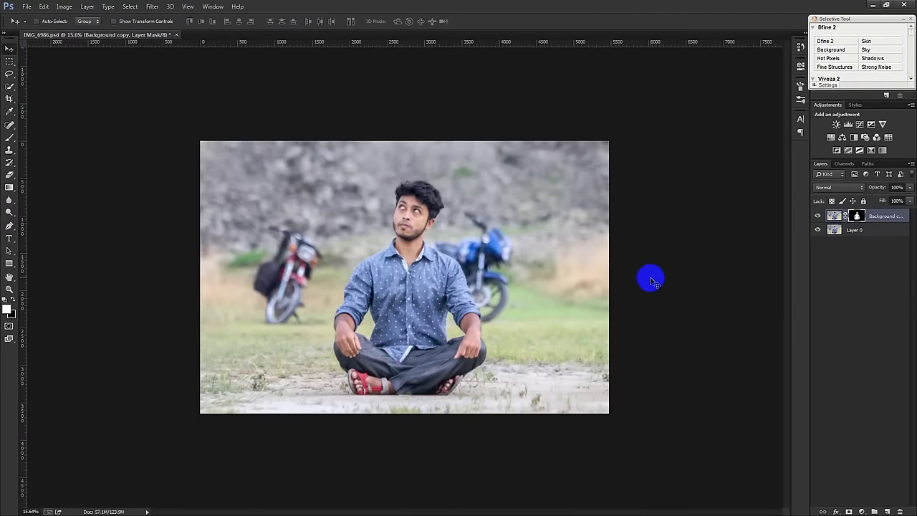
pyautogui.click(890, 221)
pyautogui.moveTo(423, 335); pyautogui.dragTo(419, 320)
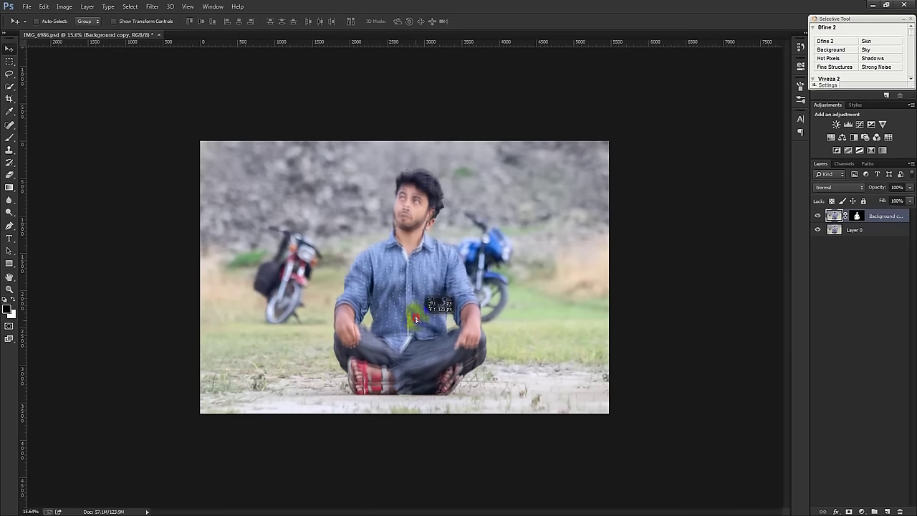
pyautogui.hotkey('ctrl', 'z')
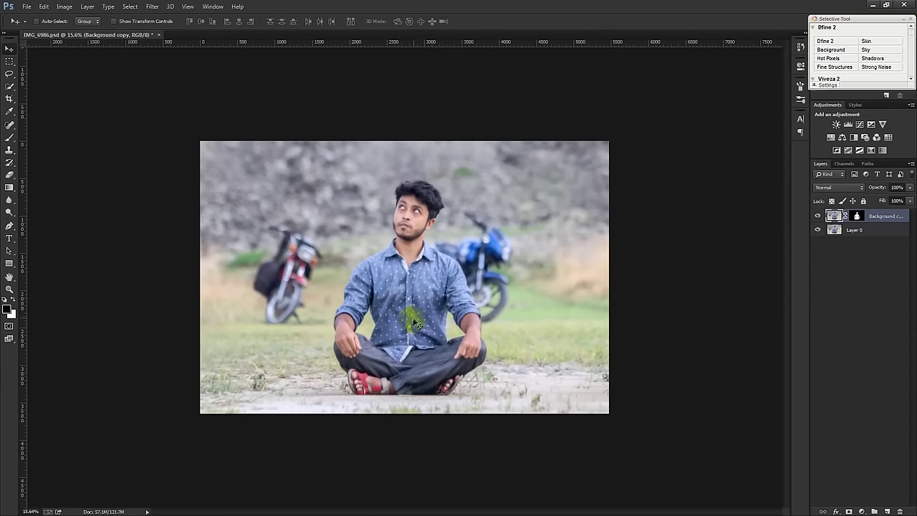
pyautogui.click(817, 215)
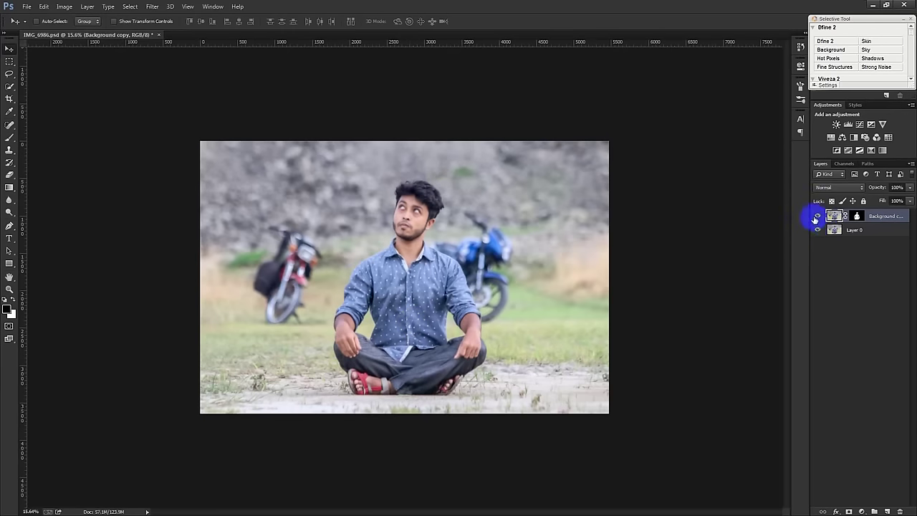
pyautogui.click(864, 229)
pyautogui.scroll(2, 423, 429)
pyautogui.scroll(1, 423, 429)
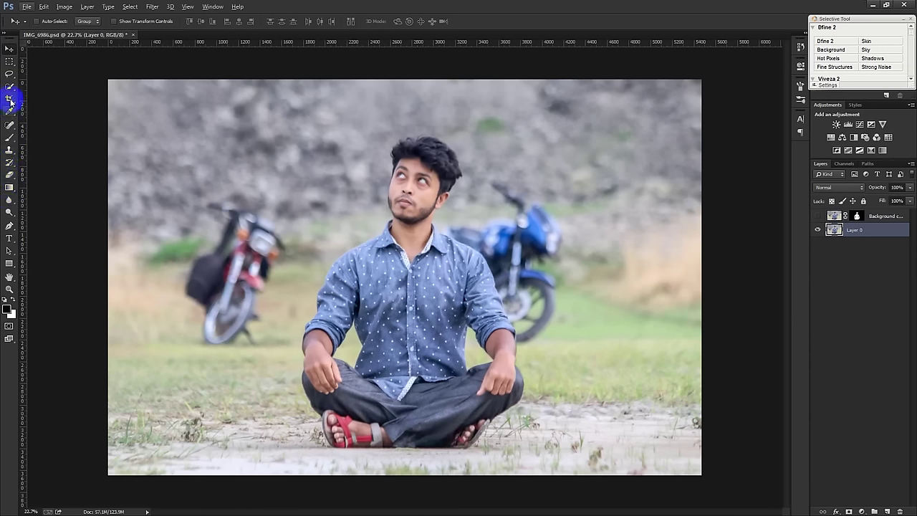
pyautogui.click(12, 151)
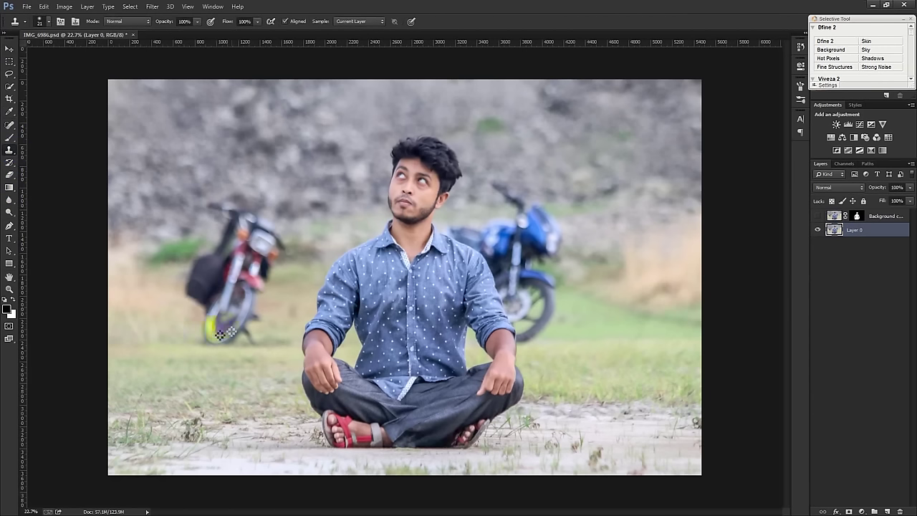
# Clone grass over the man and motorcycles with a size 200 Clone Stamp.
pyautogui.keyDown('alt'); pyautogui.rightClick(156, 487); pyautogui.keyUp('alt')
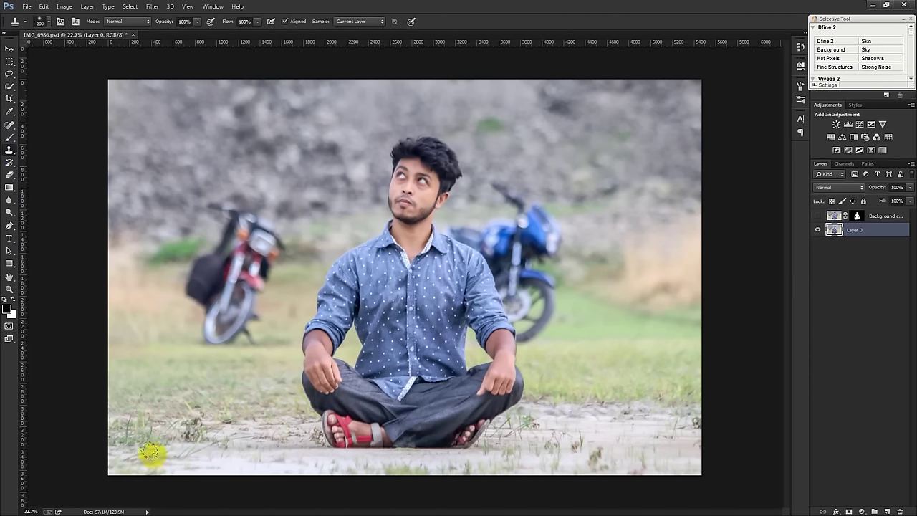
pyautogui.moveTo(136, 438); pyautogui.dragTo(234, 429)
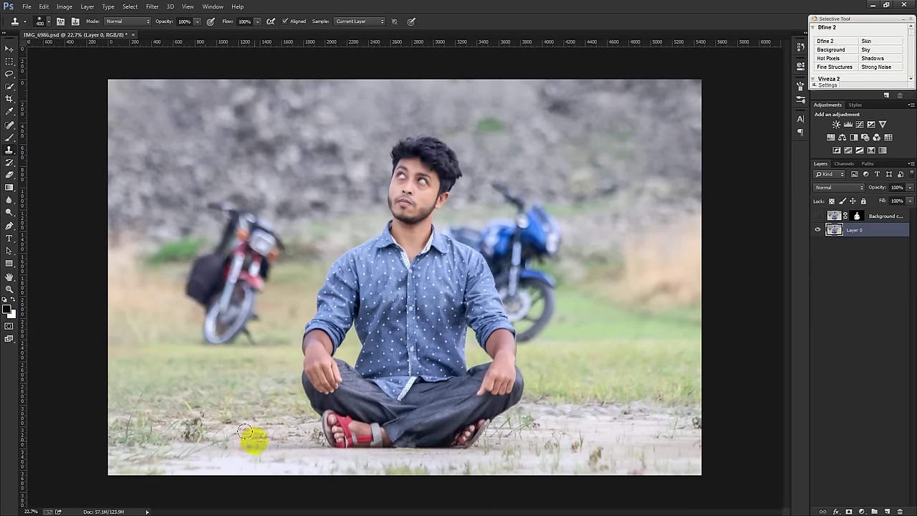
pyautogui.moveTo(240, 430)
pyautogui.mouseDown()
pyautogui.moveTo(228, 466)
pyautogui.moveTo(302, 430)
pyautogui.moveTo(268, 457)
pyautogui.moveTo(491, 436)
pyautogui.moveTo(601, 396)
pyautogui.moveTo(502, 379)
pyautogui.moveTo(525, 393)
pyautogui.moveTo(515, 393)
pyautogui.moveTo(505, 341)
pyautogui.moveTo(552, 307)
pyautogui.moveTo(522, 198)
pyautogui.moveTo(487, 241)
pyautogui.moveTo(583, 356)
pyautogui.moveTo(475, 434)
pyautogui.moveTo(454, 301)
pyautogui.moveTo(405, 217)
pyautogui.moveTo(361, 315)
pyautogui.mouseUp()
pyautogui.moveTo(150, 336)
pyautogui.mouseDown()
pyautogui.moveTo(215, 237)
pyautogui.moveTo(170, 310)
pyautogui.moveTo(184, 180)
pyautogui.moveTo(206, 341)
pyautogui.mouseUp()
pyautogui.moveTo(254, 299)
pyautogui.mouseDown()
pyautogui.moveTo(280, 286)
pyautogui.moveTo(274, 264)
pyautogui.moveTo(242, 370)
pyautogui.moveTo(333, 420)
pyautogui.moveTo(408, 432)
pyautogui.moveTo(355, 426)
pyautogui.moveTo(352, 301)
pyautogui.mouseUp()
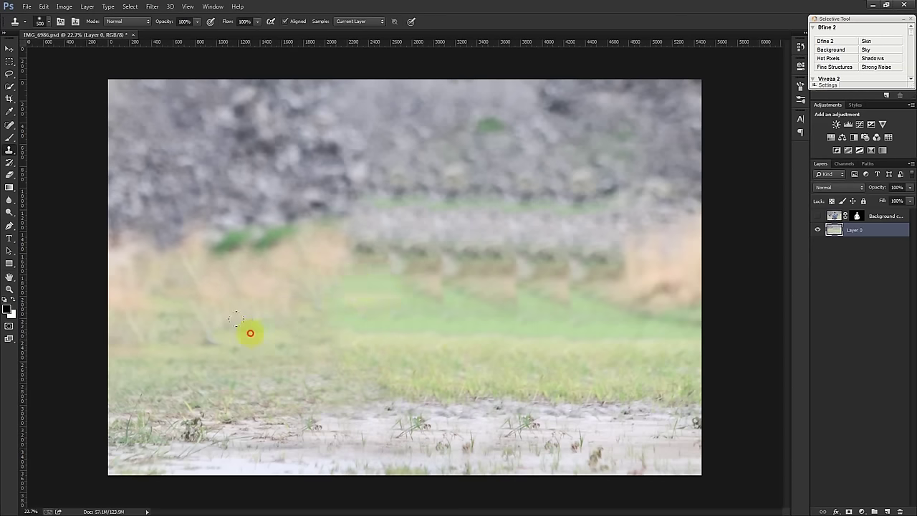
pyautogui.moveTo(250, 333)
pyautogui.mouseDown()
pyautogui.moveTo(154, 329)
pyautogui.moveTo(297, 333)
pyautogui.mouseUp()
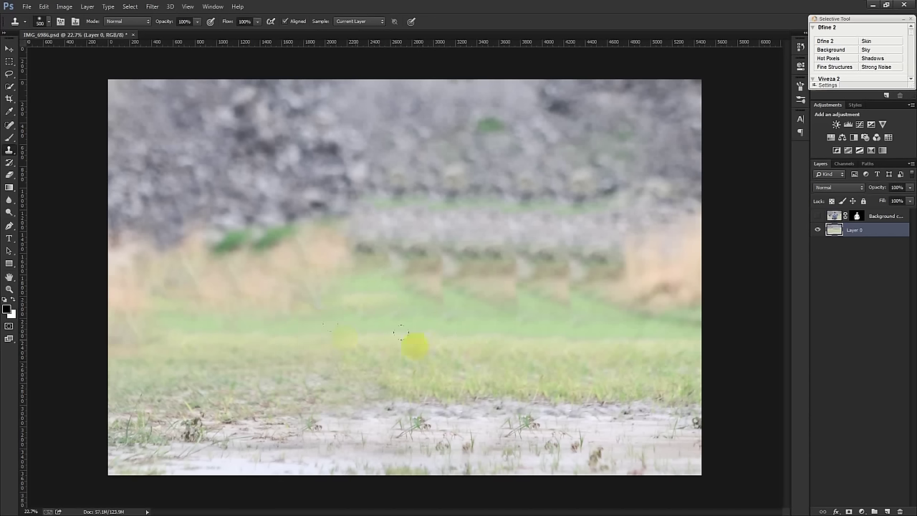
pyautogui.moveTo(570, 339); pyautogui.dragTo(511, 299)
pyautogui.moveTo(573, 326); pyautogui.dragTo(614, 322)
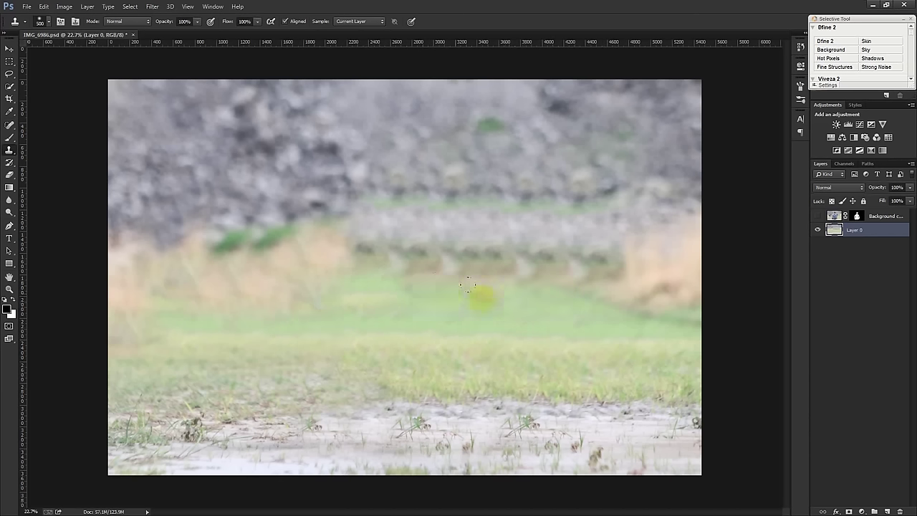
# Clone rocky-slope texture over the light patch and blob on the slope.
pyautogui.click(408, 217)
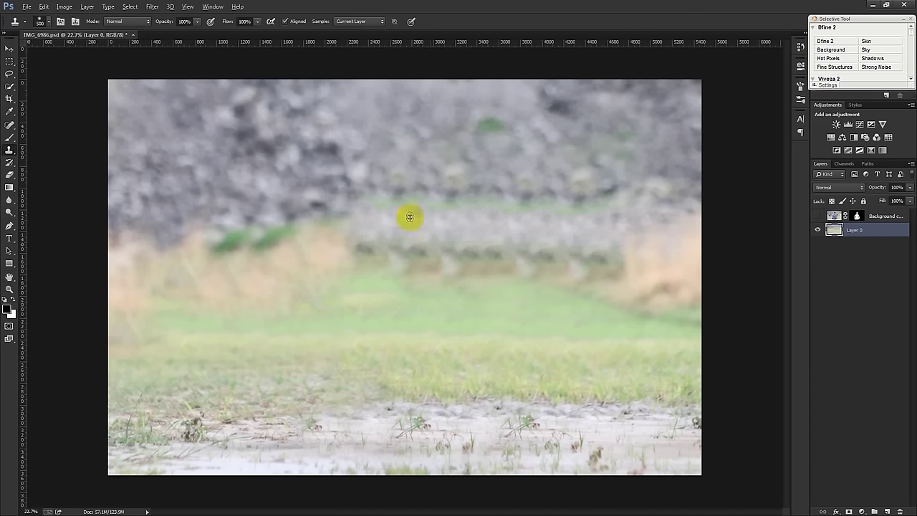
pyautogui.moveTo(396, 236); pyautogui.dragTo(679, 279)
pyautogui.moveTo(409, 262)
pyautogui.mouseDown()
pyautogui.moveTo(419, 262)
pyautogui.moveTo(395, 262)
pyautogui.moveTo(446, 272)
pyautogui.mouseUp()
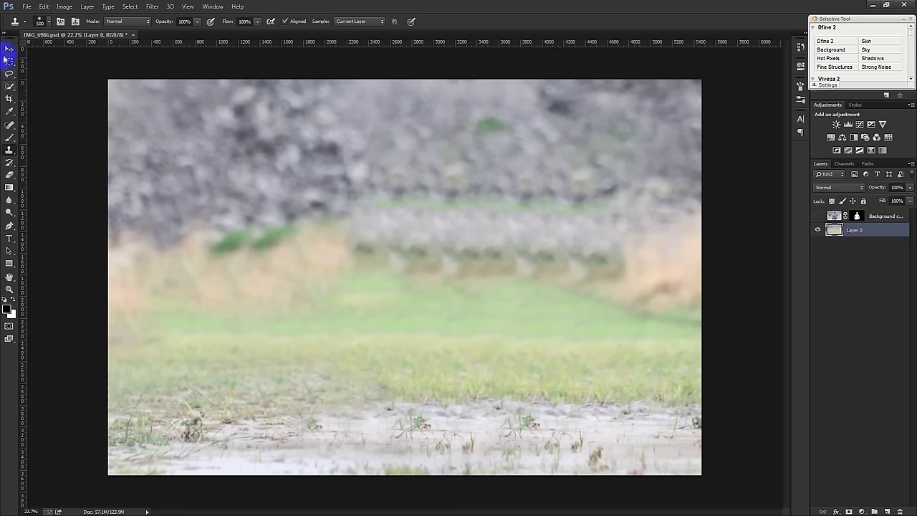
pyautogui.click(9, 48)
pyautogui.click(831, 224)
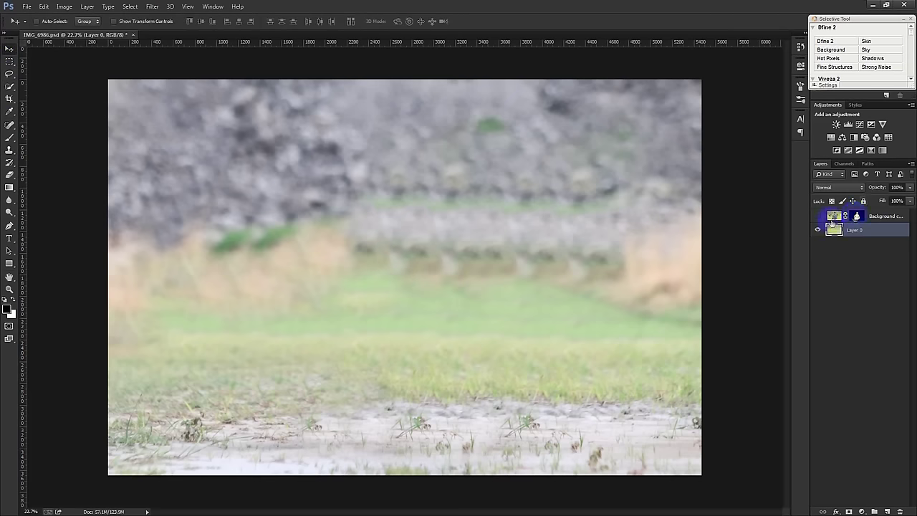
# Show the cut-out man again and raise him so he floats above the ground.
pyautogui.click(818, 217)
pyautogui.click(885, 216)
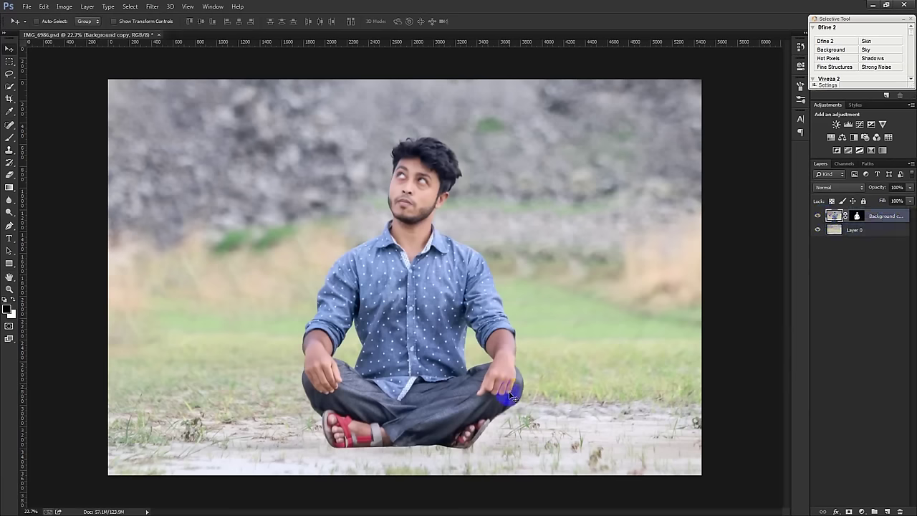
pyautogui.moveTo(512, 396); pyautogui.dragTo(510, 375)
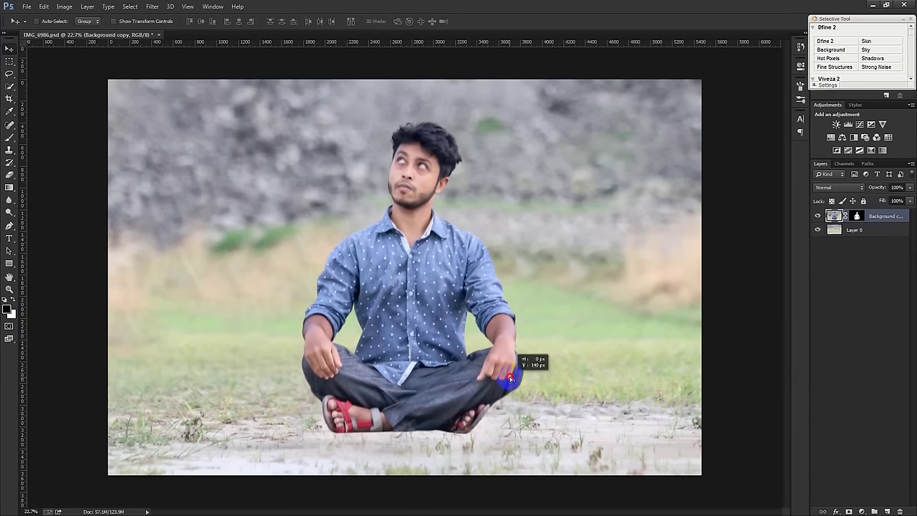
pyautogui.scroll(-1, 528, 396)
pyautogui.scroll(-1, 538, 394)
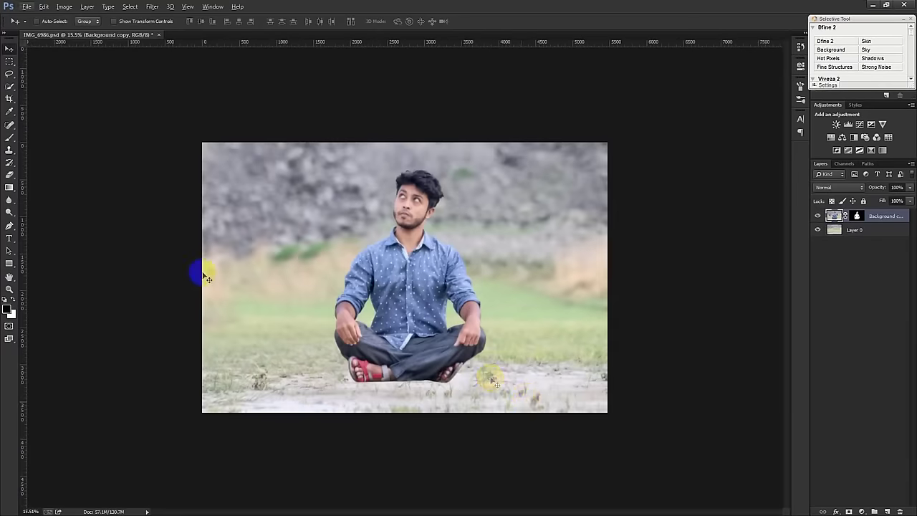
# Crop outward to extend the canvas beyond the photo on all sides.
pyautogui.click(9, 99)
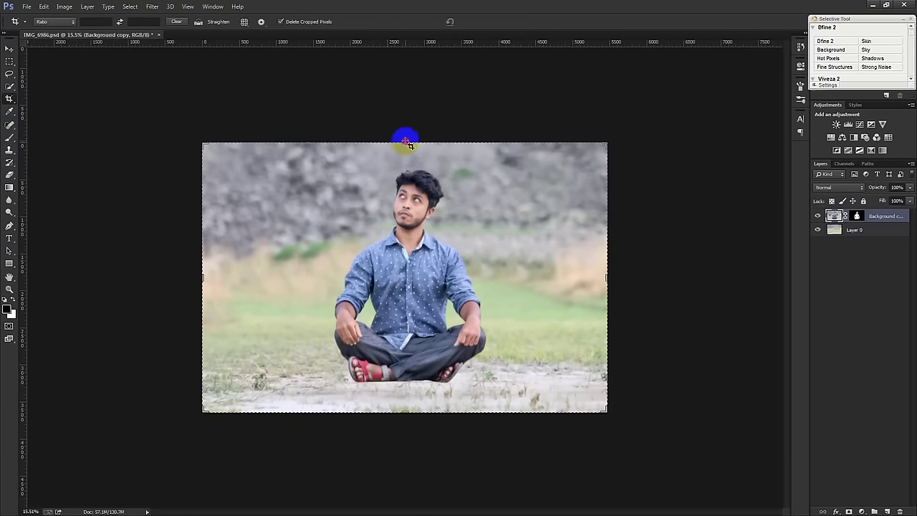
pyautogui.moveTo(607, 142); pyautogui.dragTo(642, 119)
pyautogui.click(480, 21)
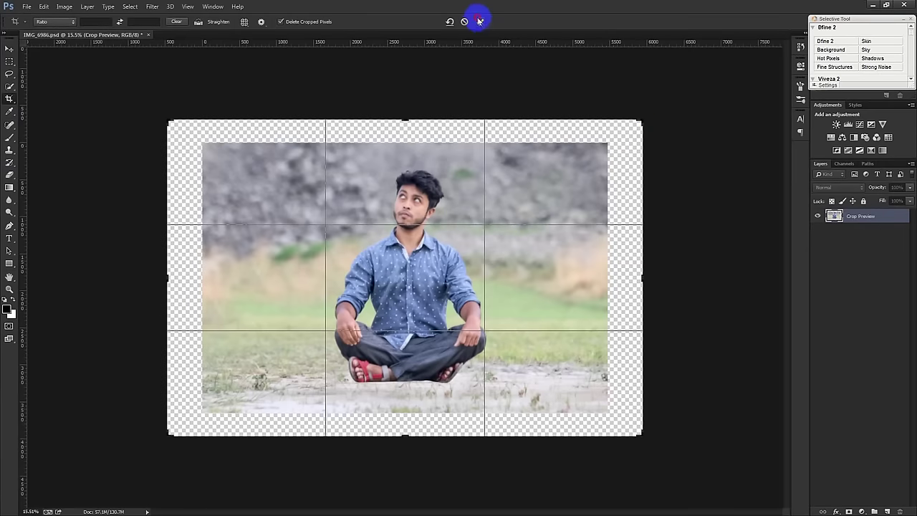
# Resize the image to 3000 pixels wide and fit it on screen.
pyautogui.click(64, 6)
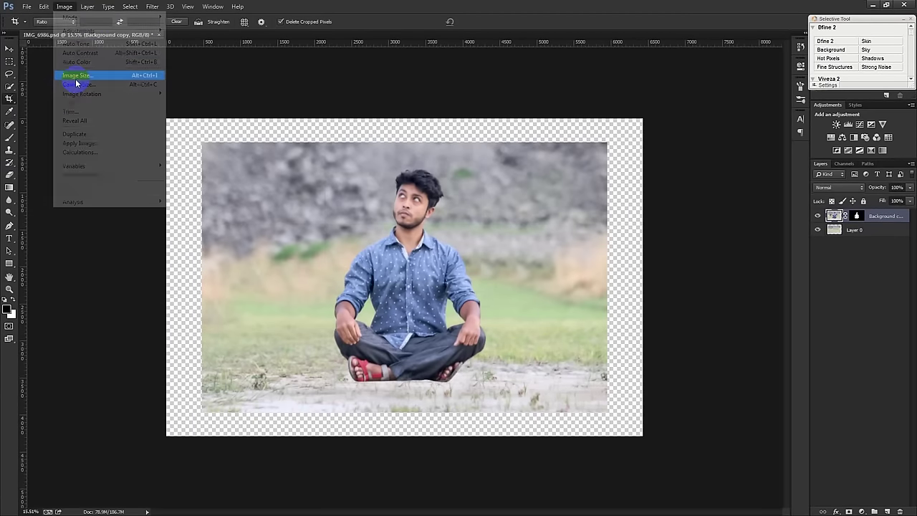
pyautogui.click(76, 74)
pyautogui.click(555, 176)
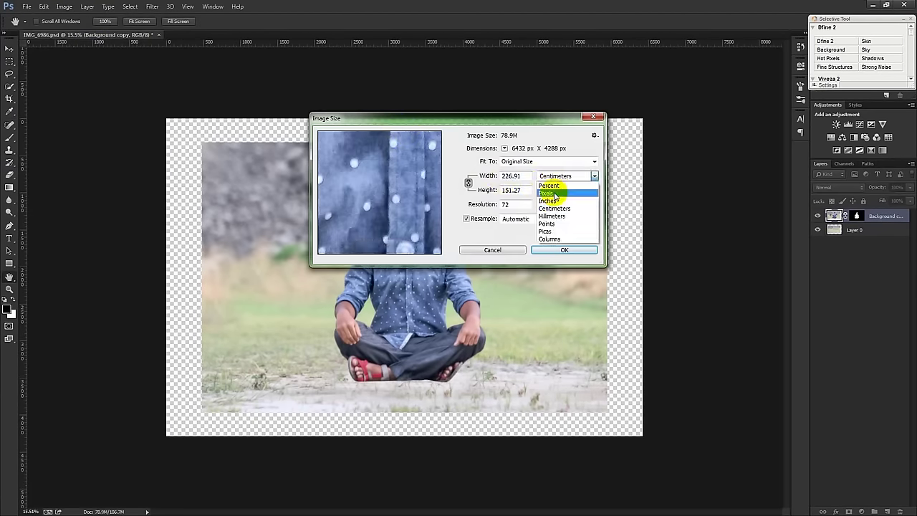
pyautogui.click(547, 188)
pyautogui.write('3000')
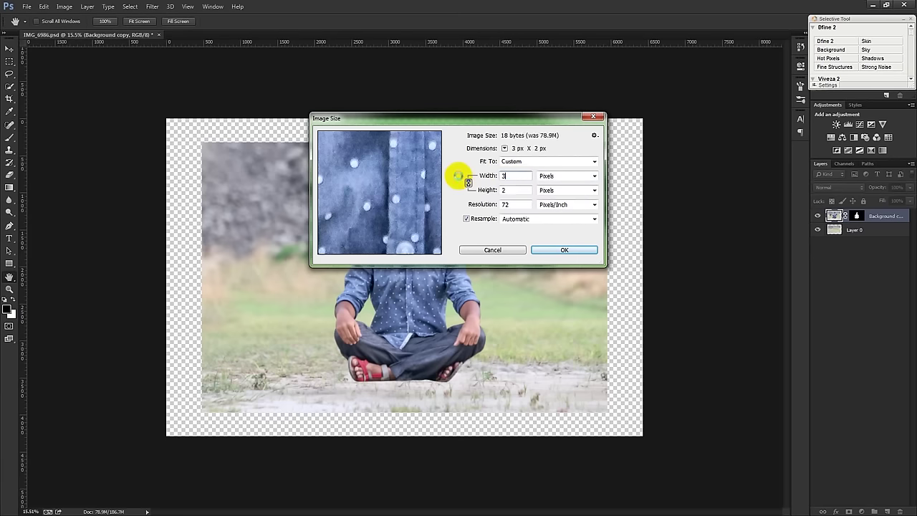
pyautogui.click(563, 250)
pyautogui.press('c')
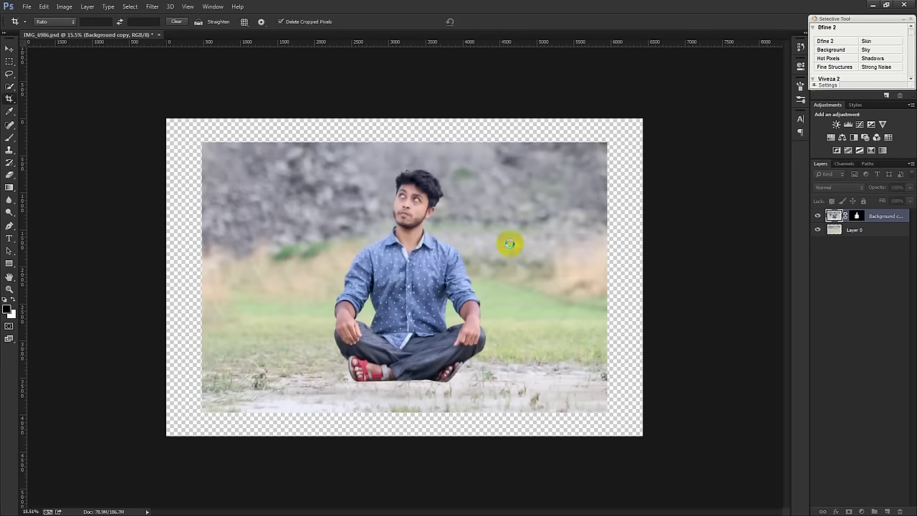
pyautogui.hotkey('ctrl', '0')
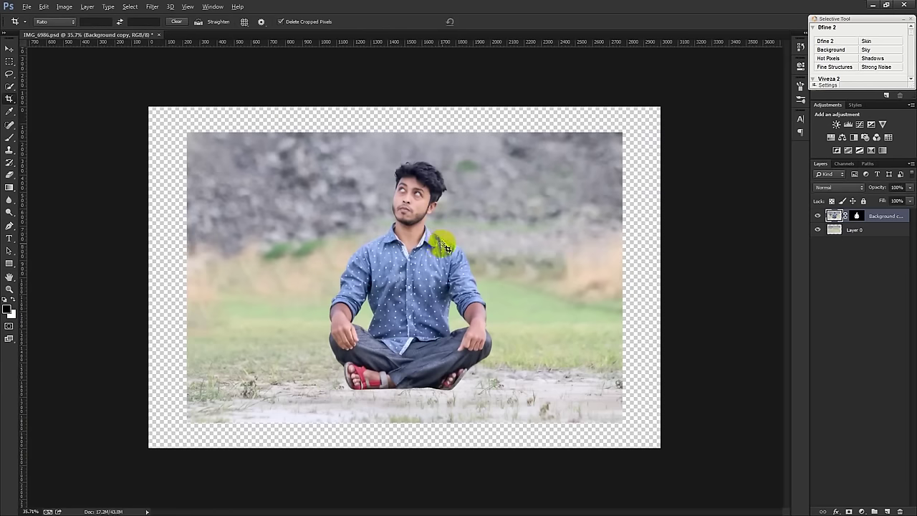
pyautogui.click(10, 49)
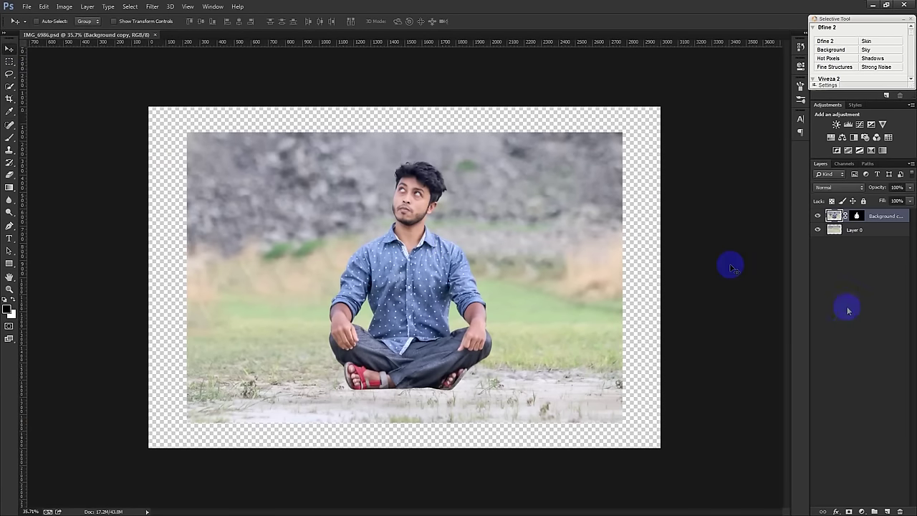
# Free-transform Layer 0 so the field photo fills the canvas sides and bottom.
pyautogui.click(855, 229)
pyautogui.moveTo(608, 265); pyautogui.dragTo(566, 273)
pyautogui.hotkey('ctrl', 't')
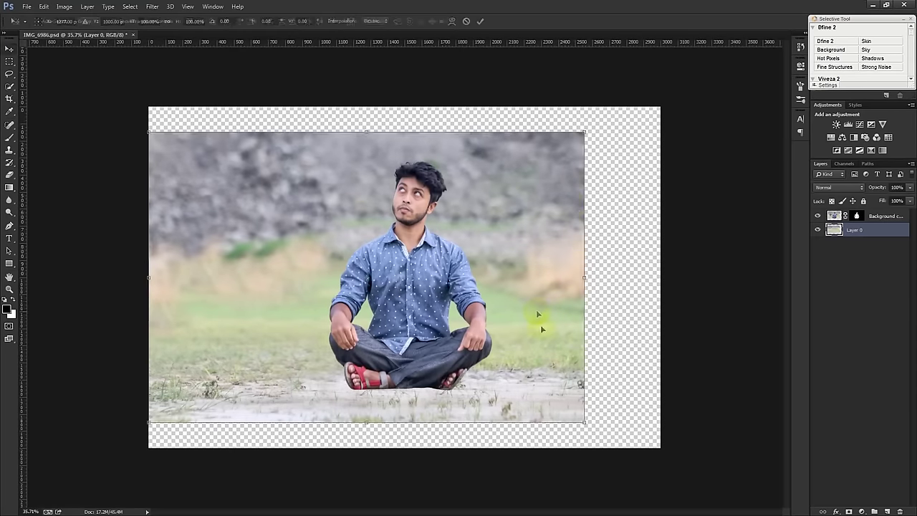
pyautogui.moveTo(584, 132); pyautogui.dragTo(644, 136)
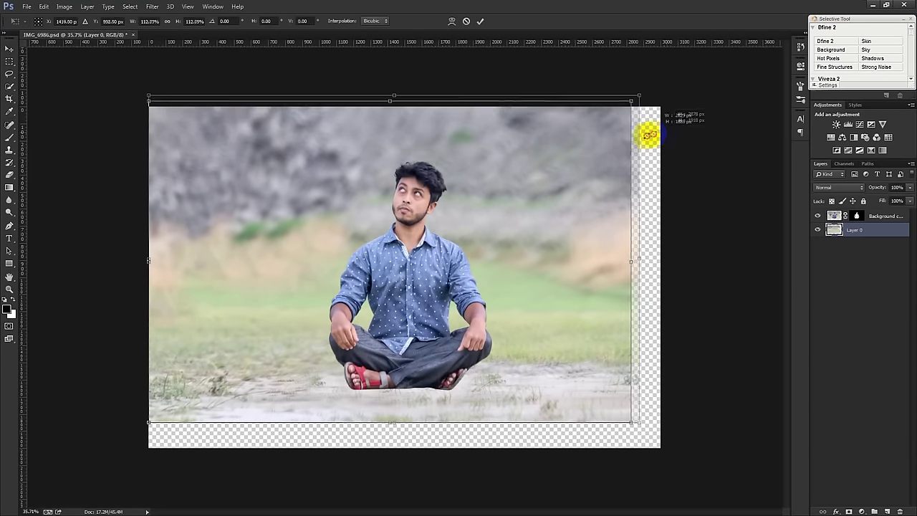
pyautogui.moveTo(516, 215)
pyautogui.mouseDown()
pyautogui.moveTo(522, 239)
pyautogui.moveTo(545, 253)
pyautogui.mouseUp()
pyautogui.moveTo(622, 289); pyautogui.dragTo(658, 294)
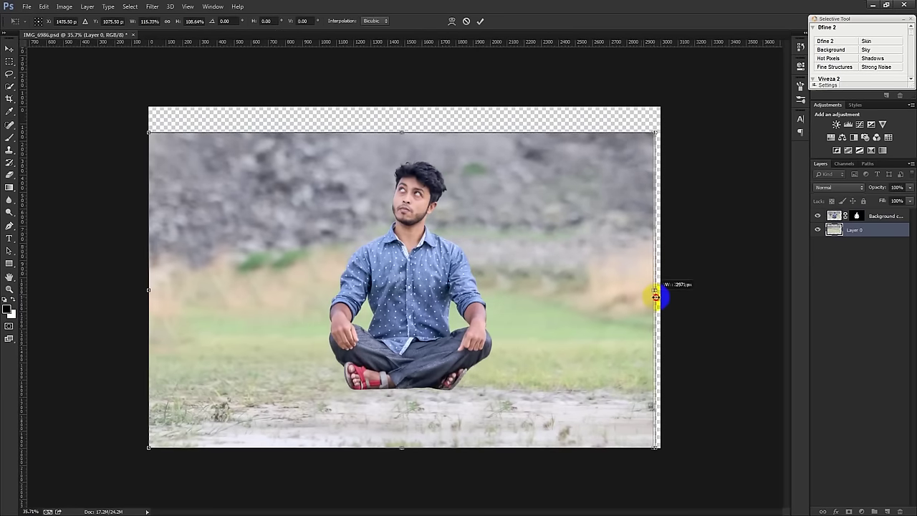
pyautogui.click(480, 21)
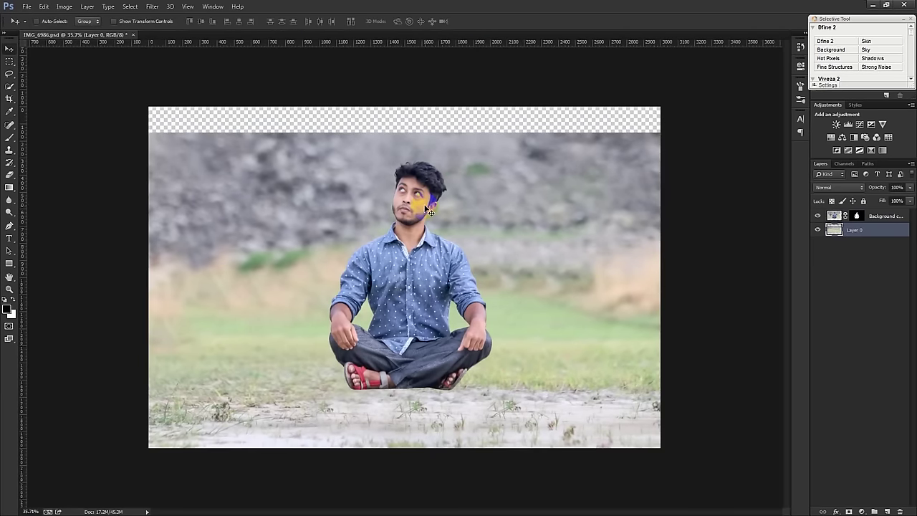
# Lower the cut-out seated man slightly on the canvas.
pyautogui.click(888, 216)
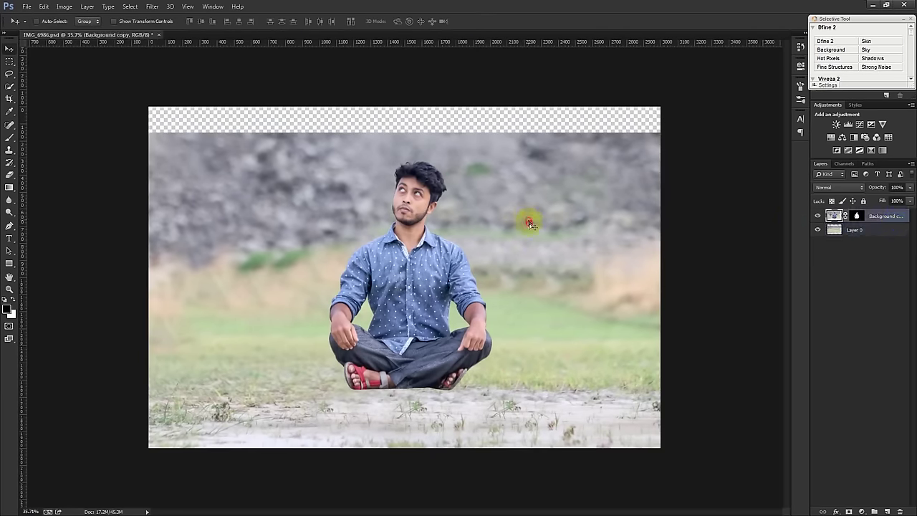
pyautogui.moveTo(530, 224); pyautogui.dragTo(529, 245)
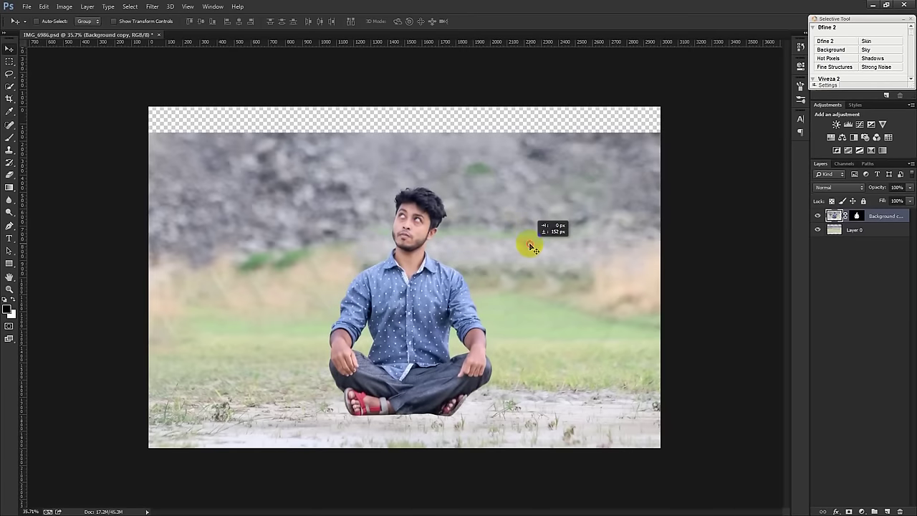
pyautogui.scroll(3, 369, 430)
pyautogui.scroll(2, 368, 430)
pyautogui.scroll(2, 368, 431)
pyautogui.scroll(-3, 369, 432)
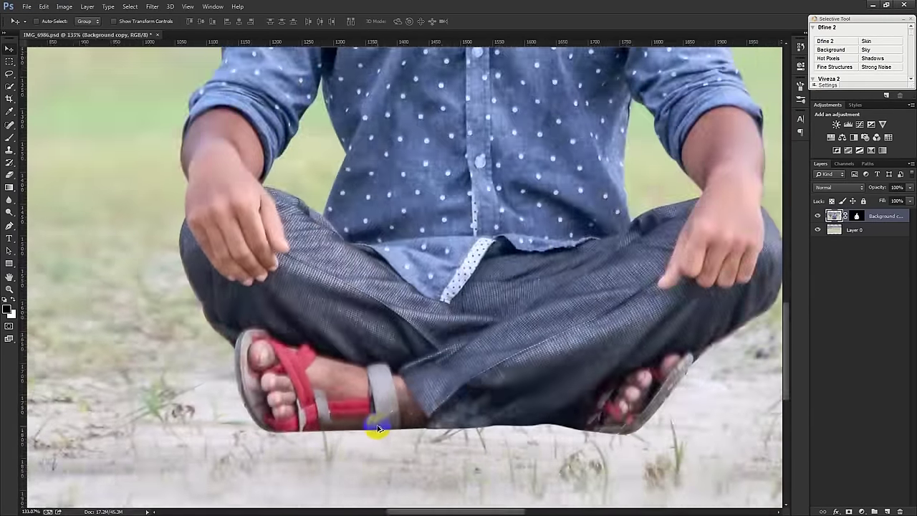
pyautogui.scroll(-2, 378, 428)
pyautogui.scroll(-1, 380, 426)
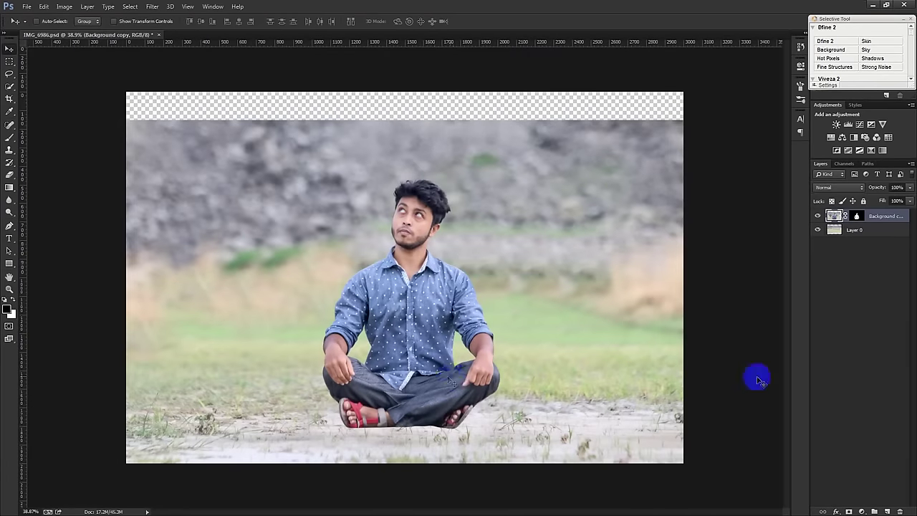
pyautogui.click(855, 232)
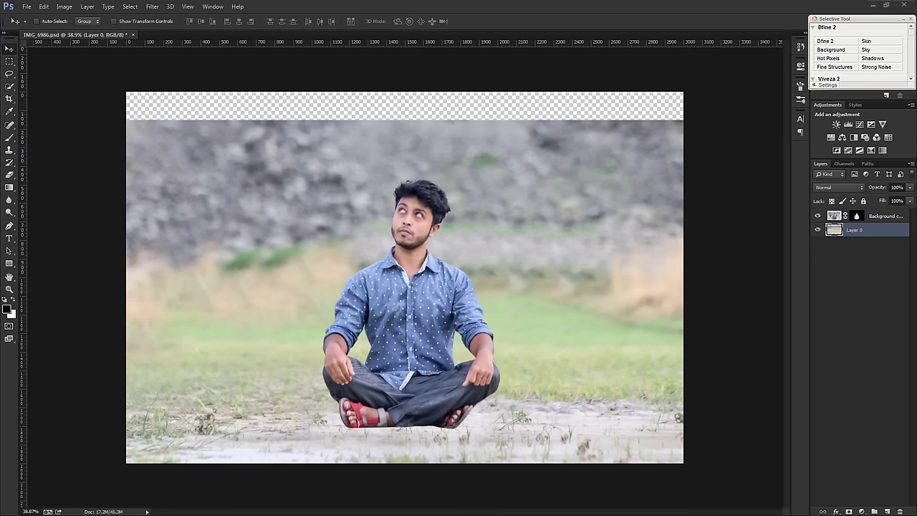
pyautogui.moveTo(892, 323); pyautogui.dragTo(543, 249)
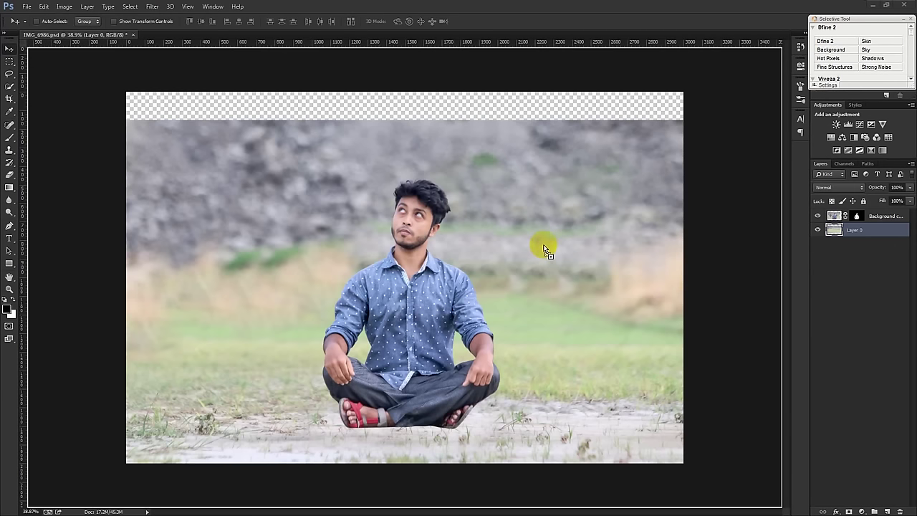
# Place the stormy clouds photo, scale it above the ground, and name it 1.
pyautogui.moveTo(544, 248); pyautogui.dragTo(509, 245)
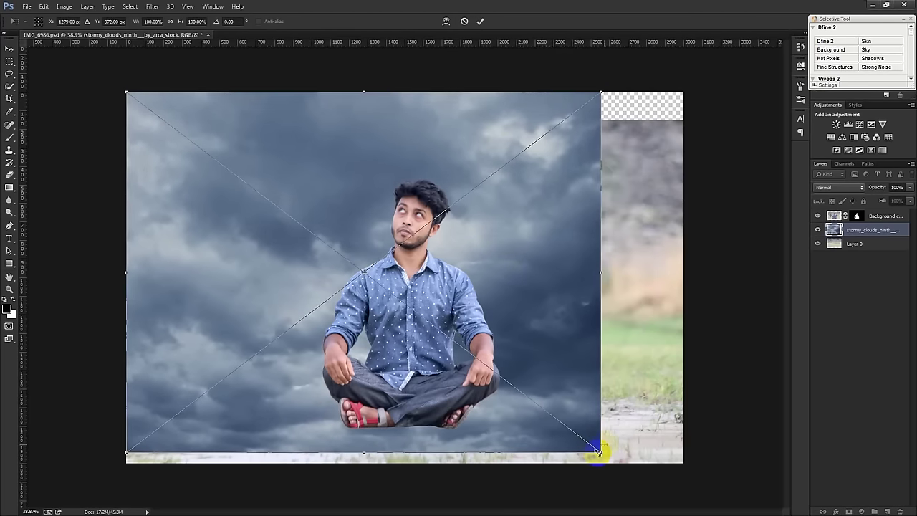
pyautogui.moveTo(595, 456)
pyautogui.mouseDown()
pyautogui.moveTo(605, 360)
pyautogui.moveTo(689, 394)
pyautogui.mouseUp()
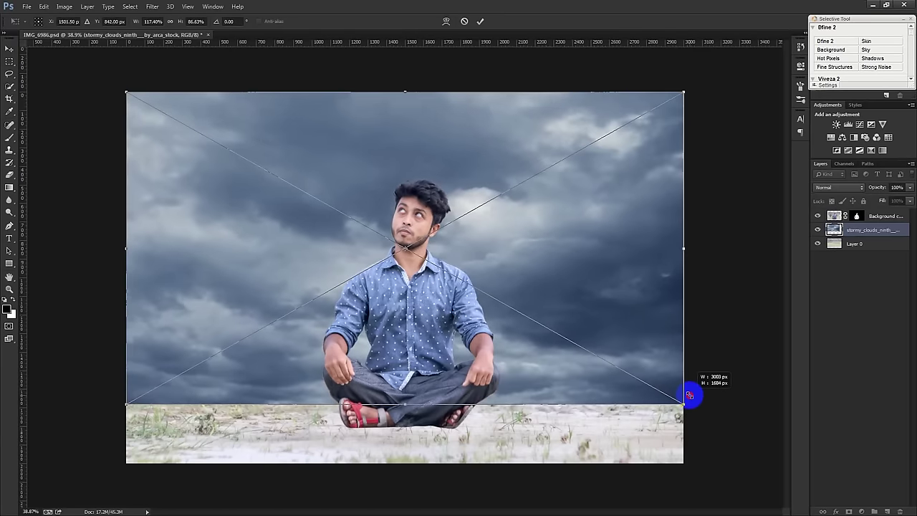
pyautogui.press('Return')
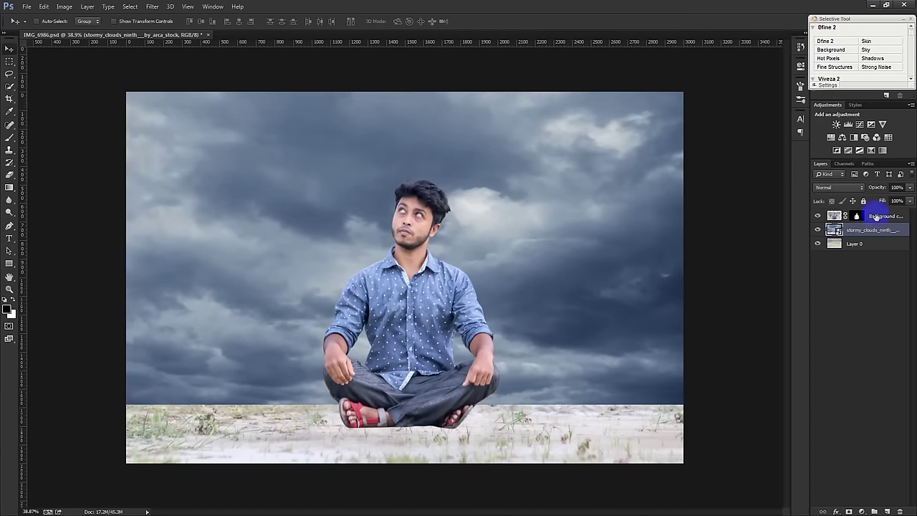
pyautogui.write('1')
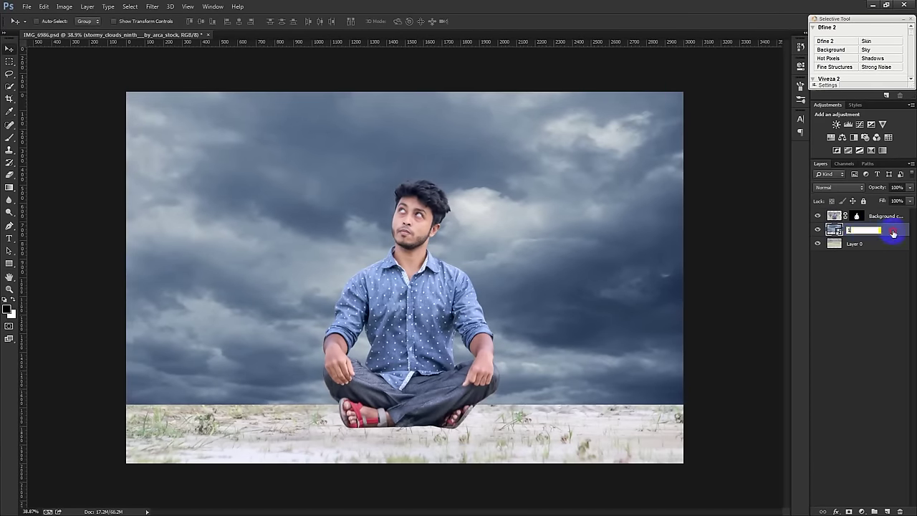
pyautogui.press('Return')
# Rasterize layer 1, set Hue/Saturation to -54, and move it below Layer 0.
pyautogui.rightClick(860, 229)
pyautogui.click(819, 229)
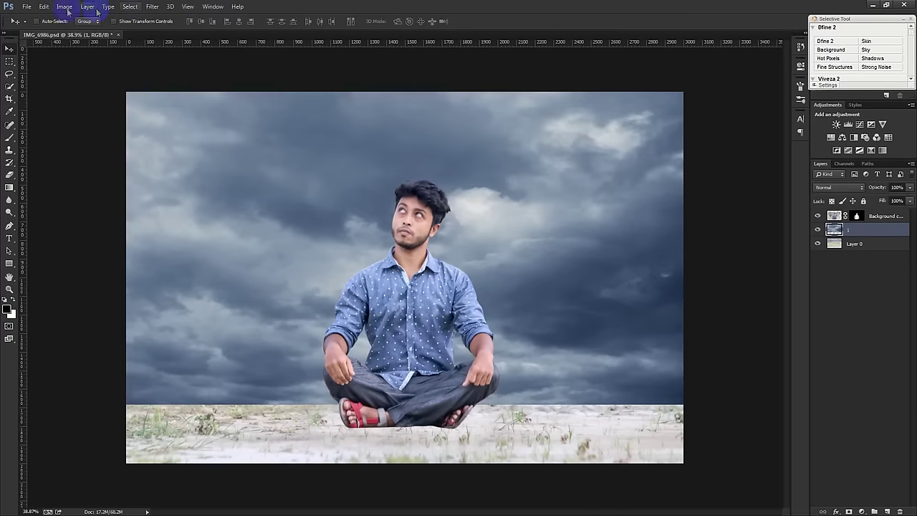
pyautogui.click(63, 6)
pyautogui.click(202, 80)
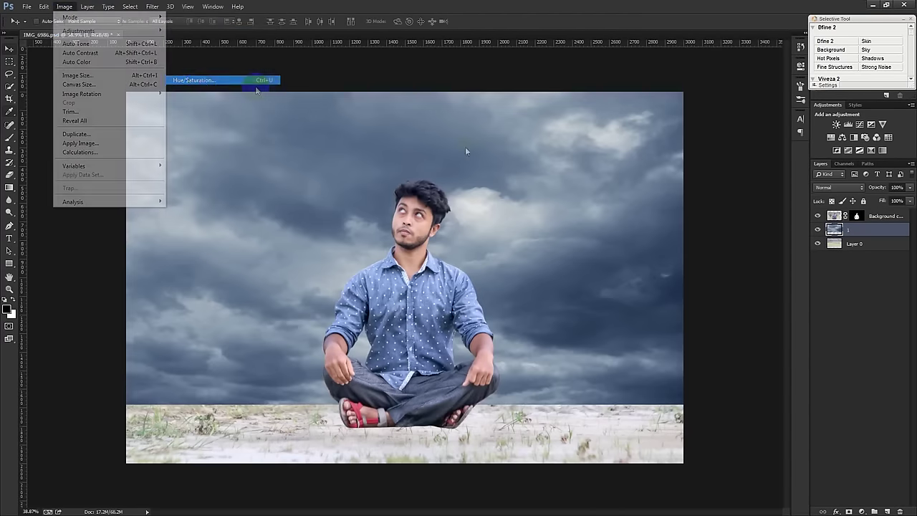
pyautogui.moveTo(436, 200); pyautogui.dragTo(408, 207)
pyautogui.click(539, 131)
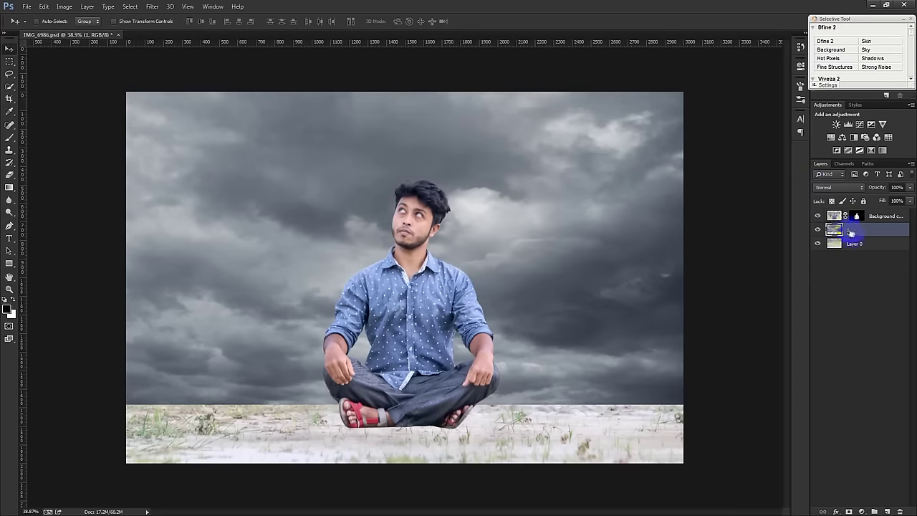
pyautogui.moveTo(850, 233); pyautogui.dragTo(849, 254)
pyautogui.click(856, 229)
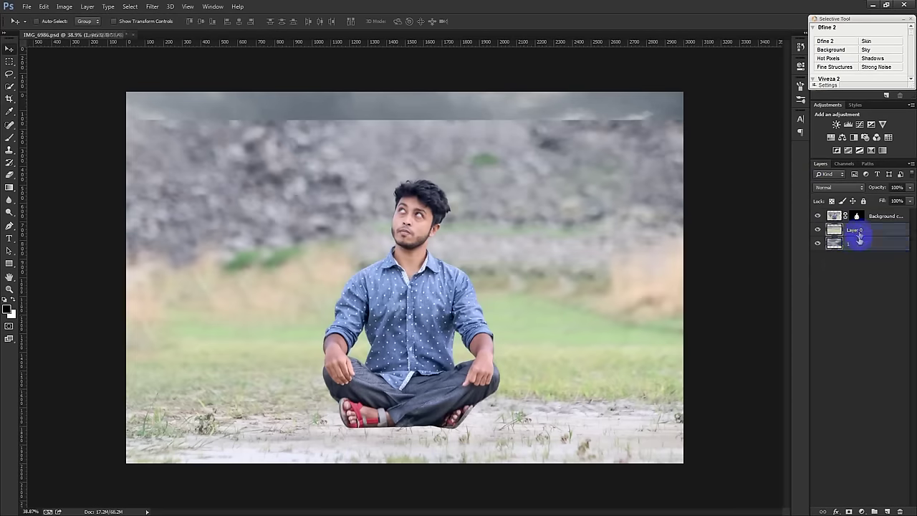
# Mask Layer 0 with a white-to-black linear gradient fading the field into the sky.
pyautogui.click(847, 510)
pyautogui.click(9, 187)
pyautogui.press('x')
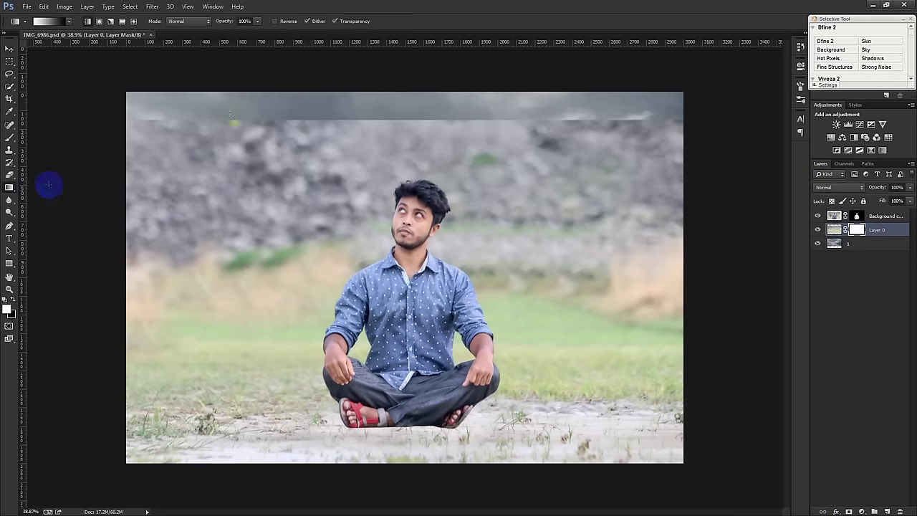
pyautogui.moveTo(385, 121); pyautogui.dragTo(387, 292)
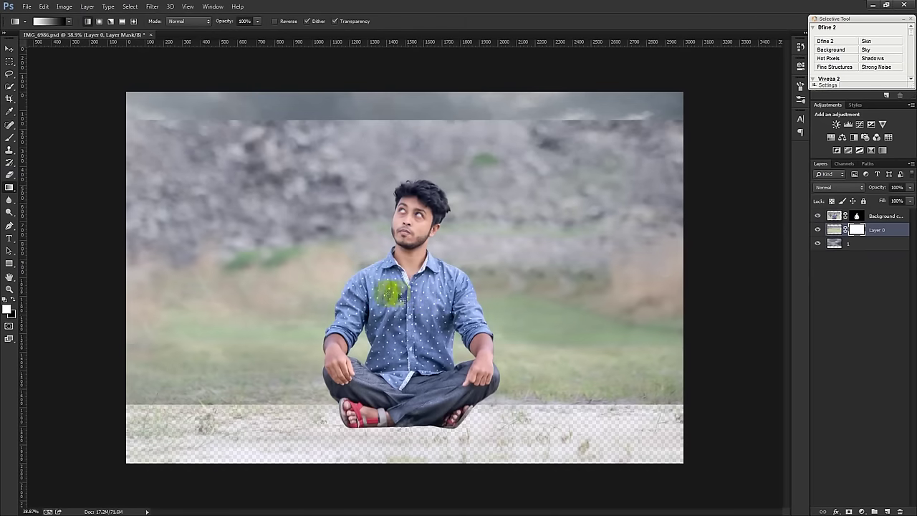
pyautogui.moveTo(365, 262); pyautogui.dragTo(365, 133)
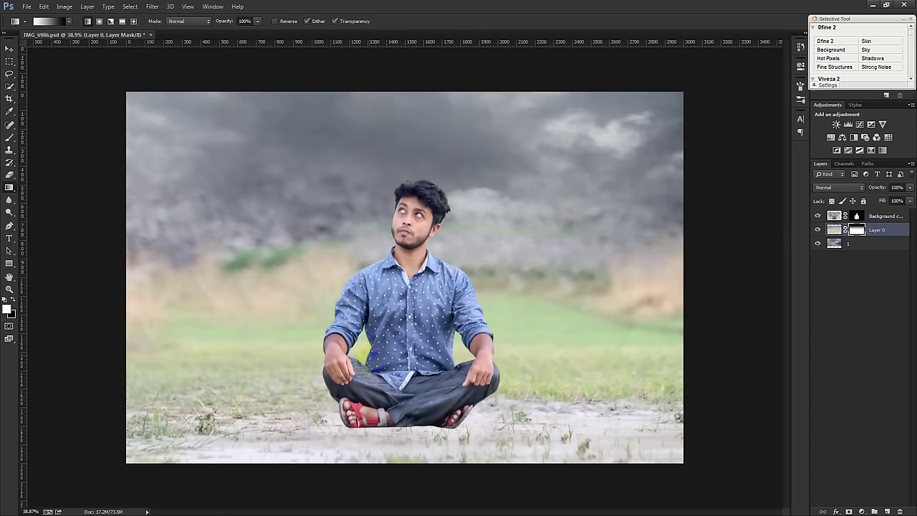
pyautogui.moveTo(370, 364); pyautogui.dragTo(371, 276)
pyautogui.moveTo(381, 399)
pyautogui.mouseDown()
pyautogui.moveTo(381, 322)
pyautogui.moveTo(369, 256)
pyautogui.mouseUp()
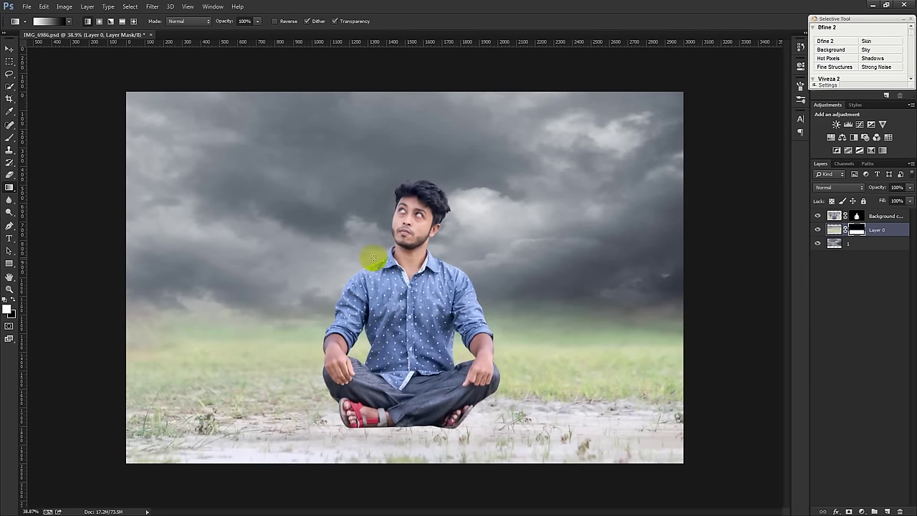
# Transform the clouds layer 1 to sit higher in the image.
pyautogui.click(9, 48)
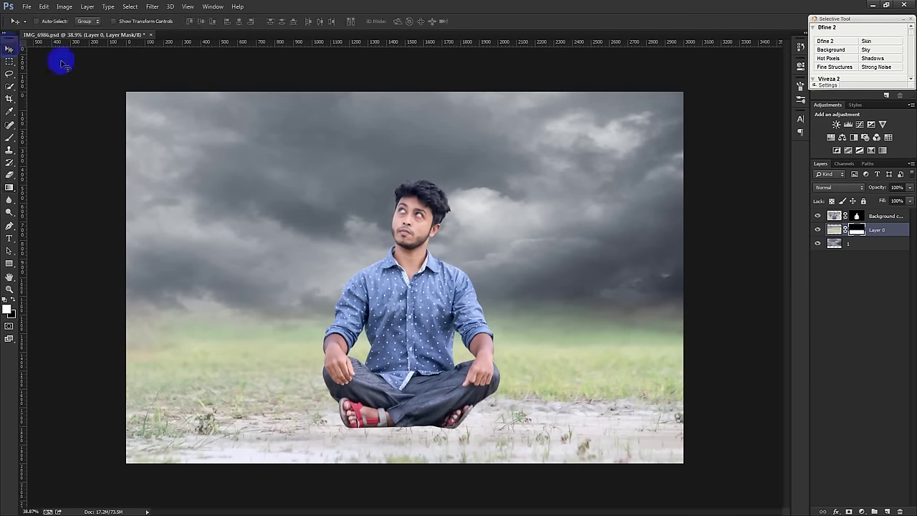
pyautogui.click(876, 243)
pyautogui.hotkey('ctrl', 't')
pyautogui.moveTo(517, 362)
pyautogui.mouseDown()
pyautogui.moveTo(518, 272)
pyautogui.moveTo(523, 307)
pyautogui.mouseUp()
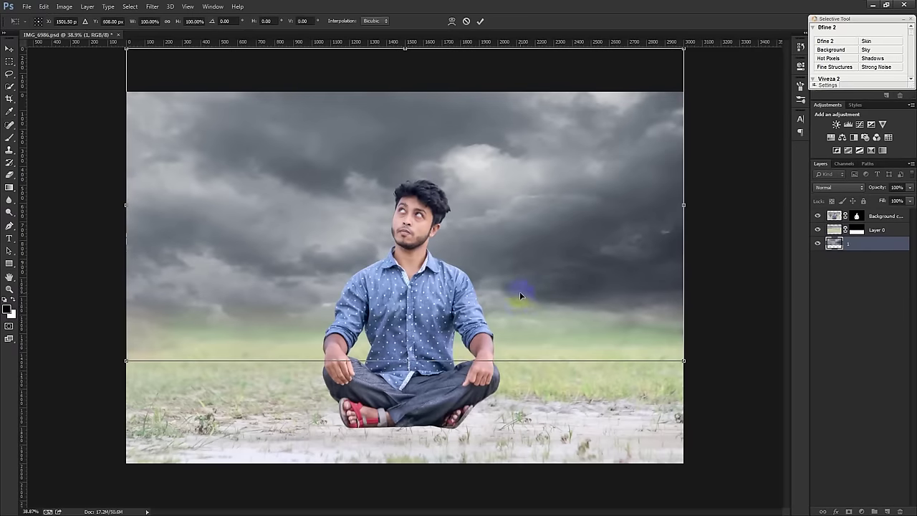
# Replace the clouds layer with a pink-and-blue cloudy sky image placed below the field photo.
pyautogui.press('Return')
pyautogui.press('Delete')
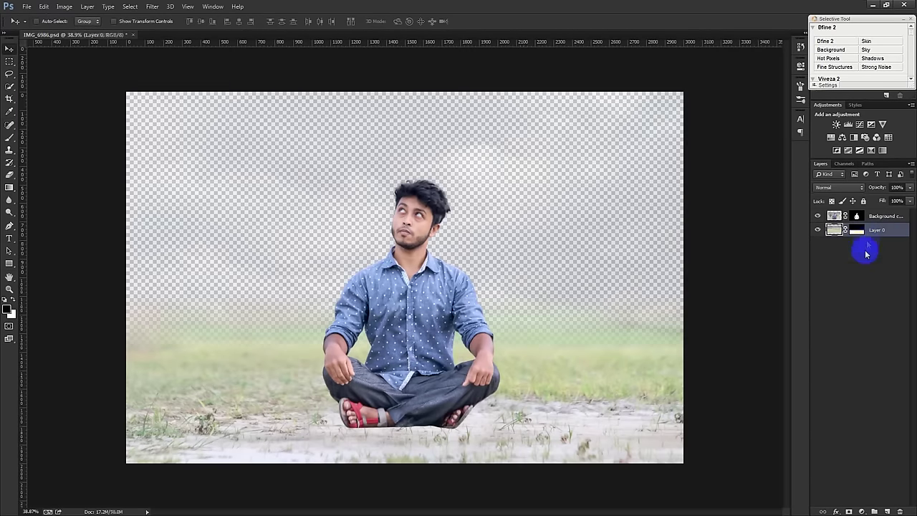
pyautogui.moveTo(684, 288); pyautogui.dragTo(631, 268)
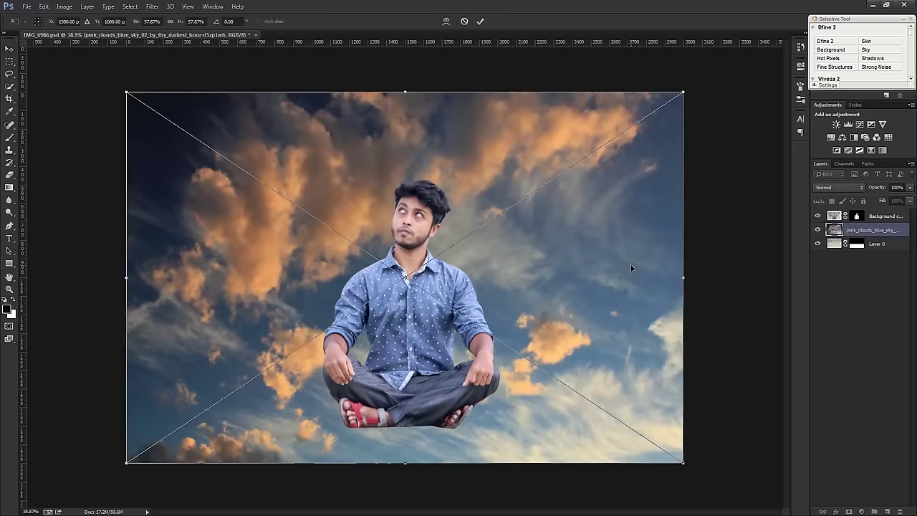
pyautogui.click(480, 20)
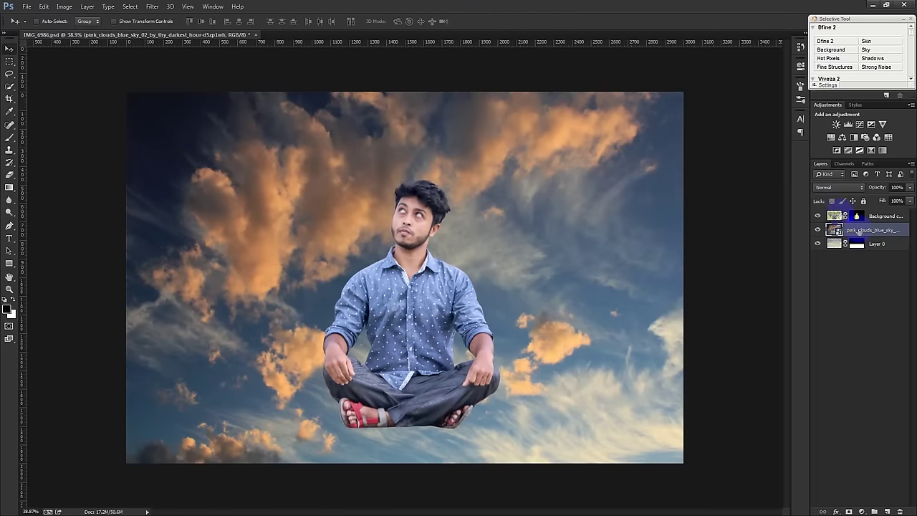
pyautogui.moveTo(870, 229); pyautogui.dragTo(865, 265)
# Shorten the orange sky layer above the grass, then delete it entirely.
pyautogui.hotkey('ctrl', 't')
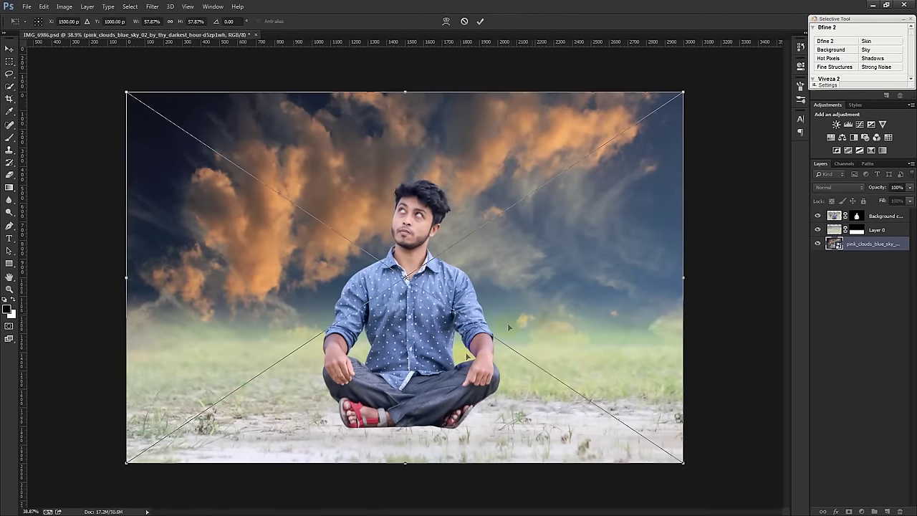
pyautogui.moveTo(405, 462); pyautogui.dragTo(403, 375)
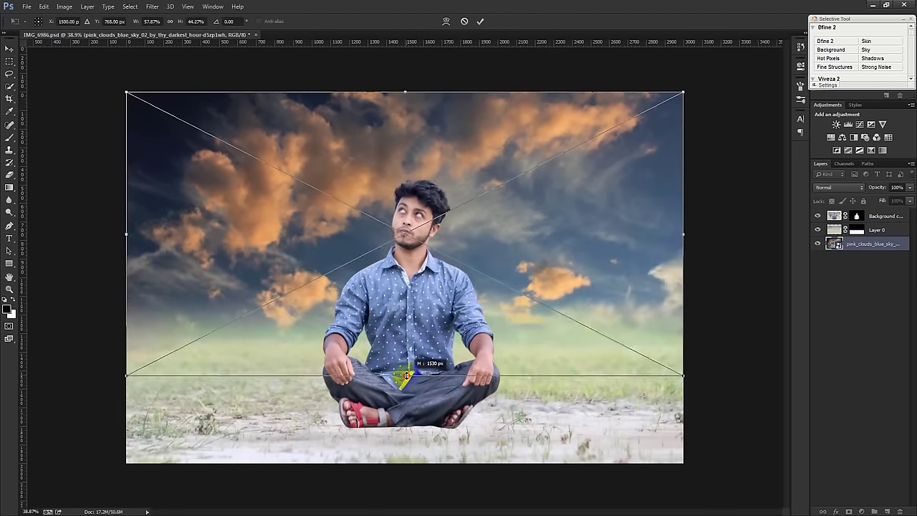
pyautogui.press('Return')
pyautogui.press('Delete')
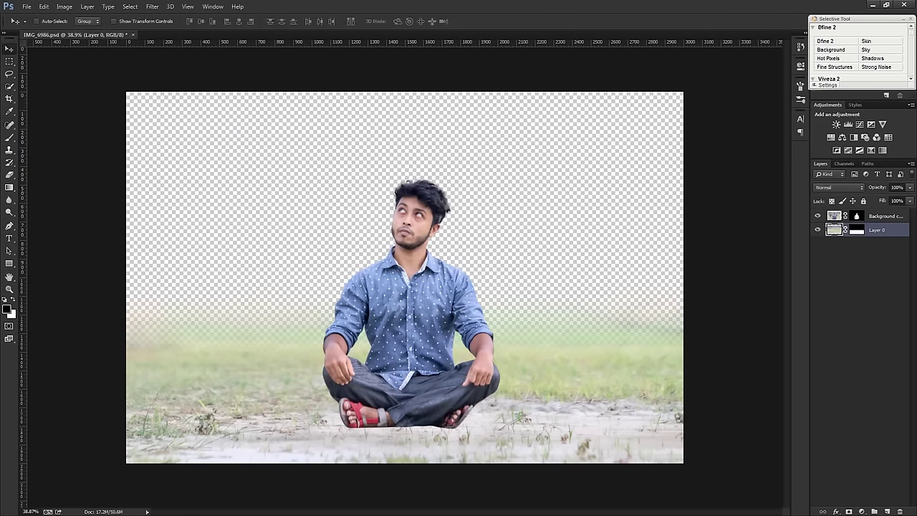
# Place a blue cloud sky at canvas width behind the man, position it, and name it '1'.
pyautogui.moveTo(791, 244)
pyautogui.mouseDown()
pyautogui.moveTo(561, 224)
pyautogui.moveTo(487, 167)
pyautogui.moveTo(479, 175)
pyautogui.mouseUp()
pyautogui.moveTo(536, 389); pyautogui.dragTo(686, 377)
pyautogui.click(480, 21)
pyautogui.moveTo(859, 229); pyautogui.dragTo(861, 264)
pyautogui.moveTo(655, 252)
pyautogui.mouseDown()
pyautogui.moveTo(640, 239)
pyautogui.moveTo(646, 231)
pyautogui.mouseUp()
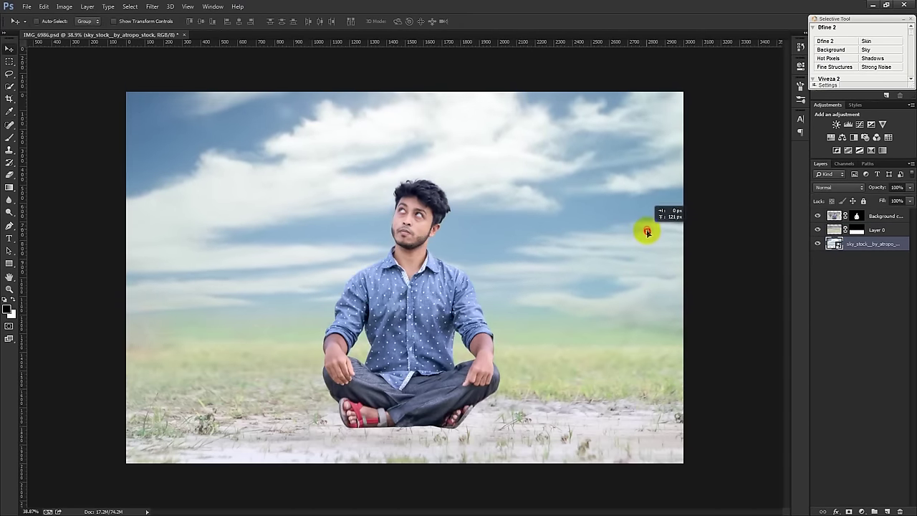
pyautogui.moveTo(646, 231); pyautogui.dragTo(653, 234)
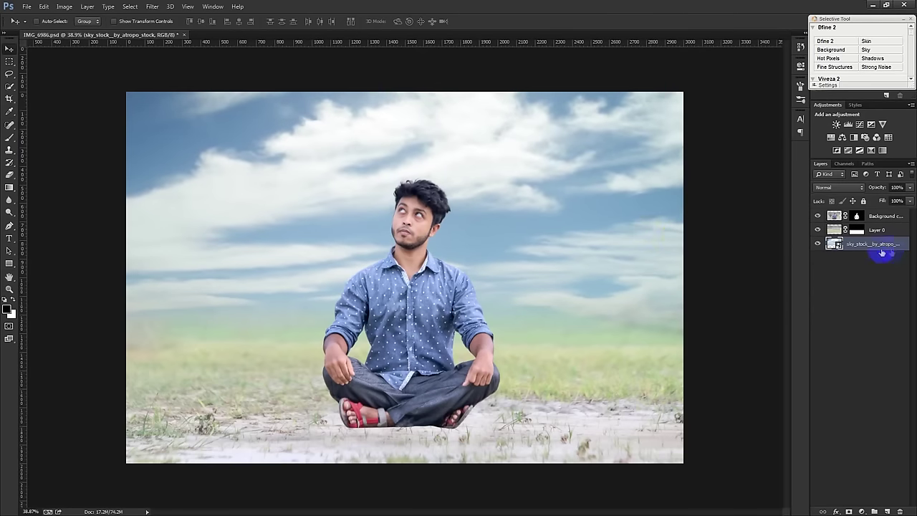
pyautogui.write('1')
pyautogui.press('Return')
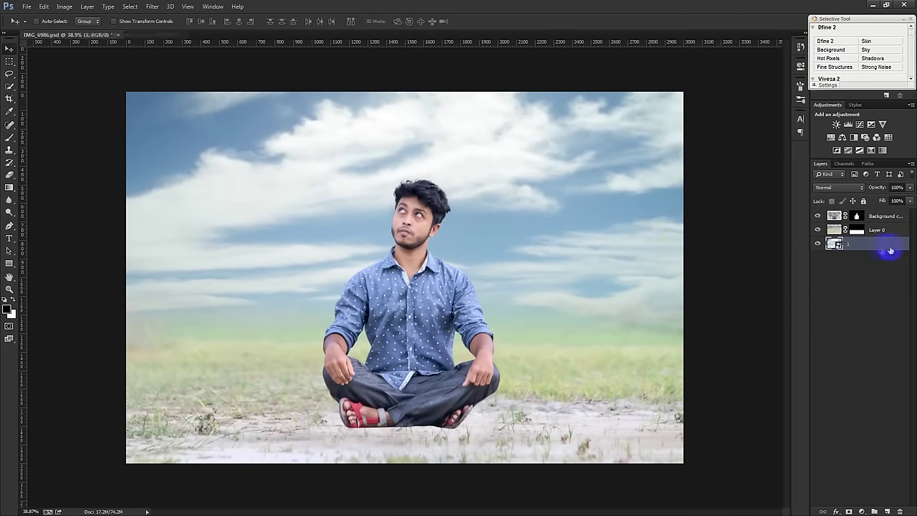
# Rasterize sky layer '1', soften it with a Gaussian Blur, then select Layer 0.
pyautogui.rightClick(883, 246)
pyautogui.click(798, 231)
pyautogui.click(151, 7)
pyautogui.moveTo(157, 112)
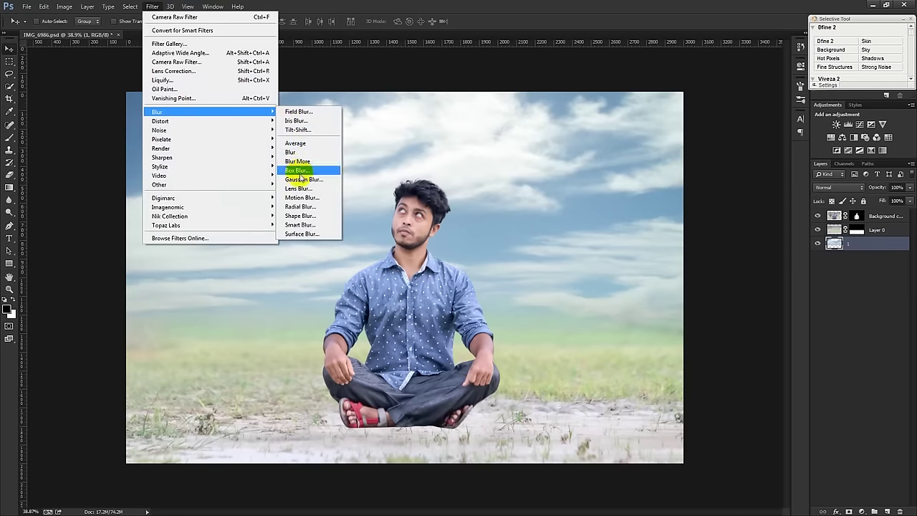
pyautogui.click(304, 179)
pyautogui.click(397, 259)
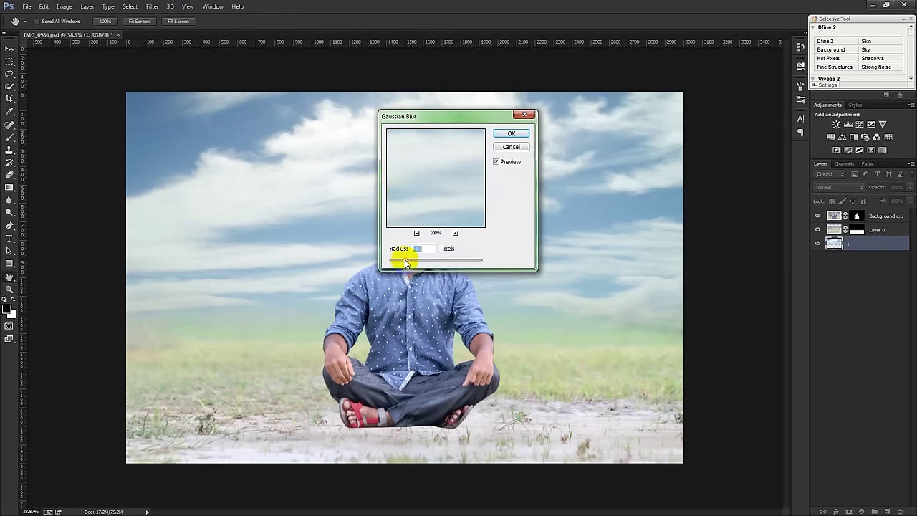
pyautogui.click(511, 133)
pyautogui.press('v')
pyautogui.click(877, 231)
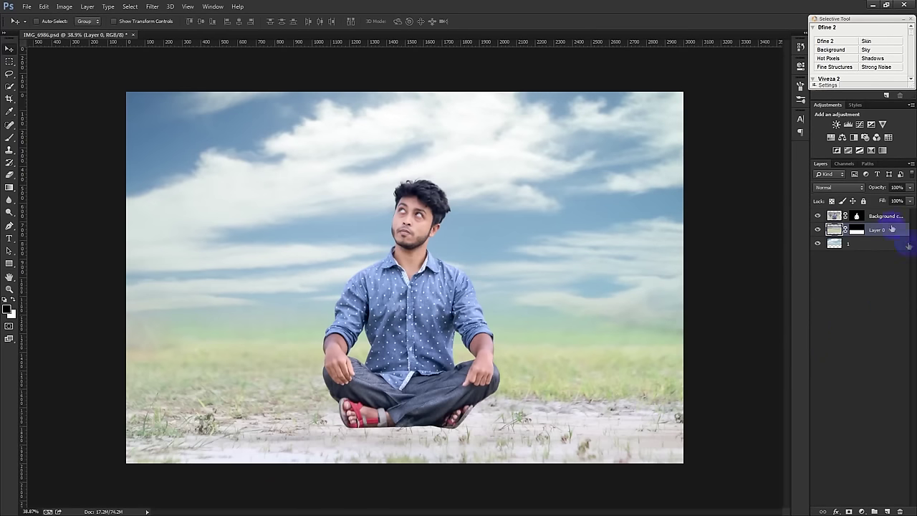
# Add a reversed radial Gradient Fill at 278% scale, centred near the head, at 60% opacity.
pyautogui.click(860, 511)
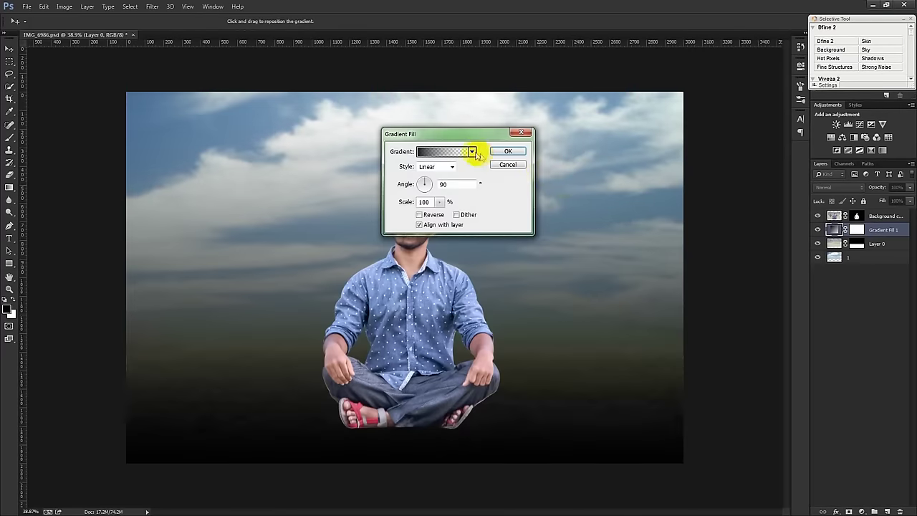
pyautogui.click(472, 151)
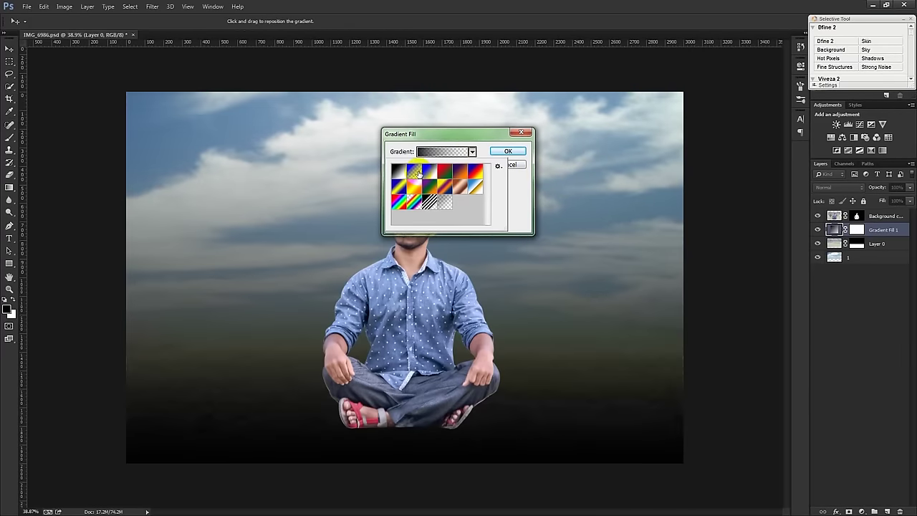
pyautogui.click(637, 169)
pyautogui.click(636, 182)
pyautogui.click(631, 214)
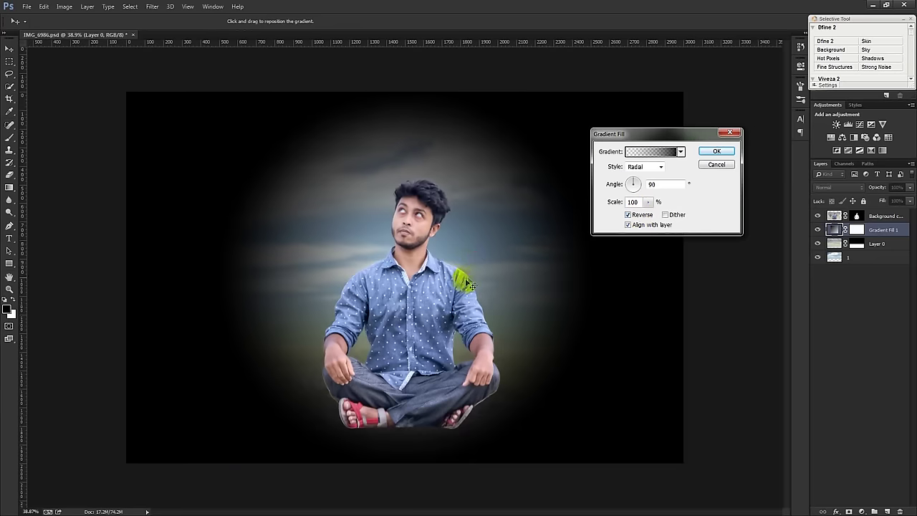
pyautogui.moveTo(475, 253)
pyautogui.mouseDown()
pyautogui.moveTo(459, 198)
pyautogui.moveTo(442, 205)
pyautogui.moveTo(423, 195)
pyautogui.mouseUp()
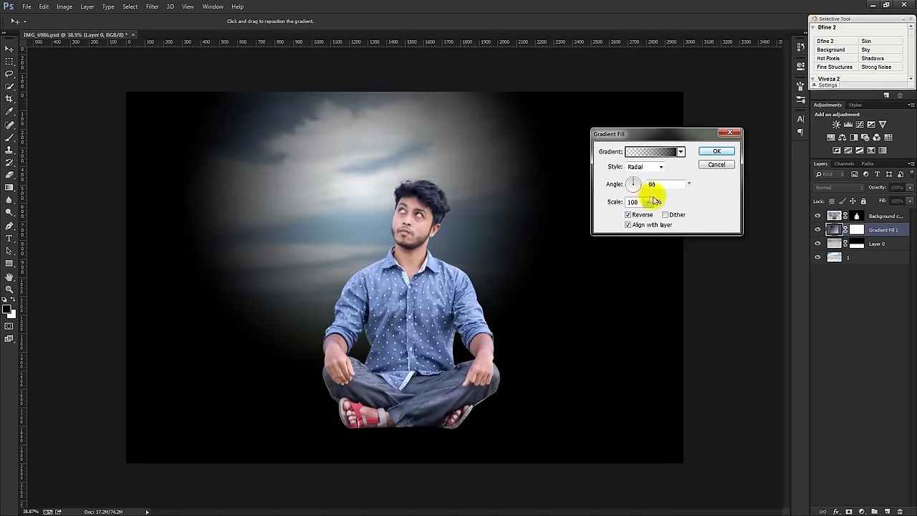
pyautogui.moveTo(651, 202); pyautogui.dragTo(655, 215)
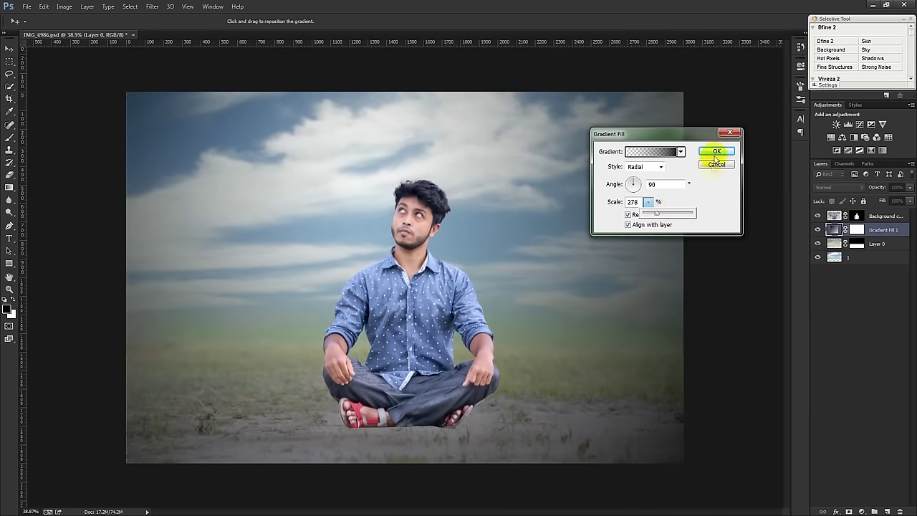
pyautogui.click(716, 152)
pyautogui.moveTo(875, 187); pyautogui.dragTo(869, 196)
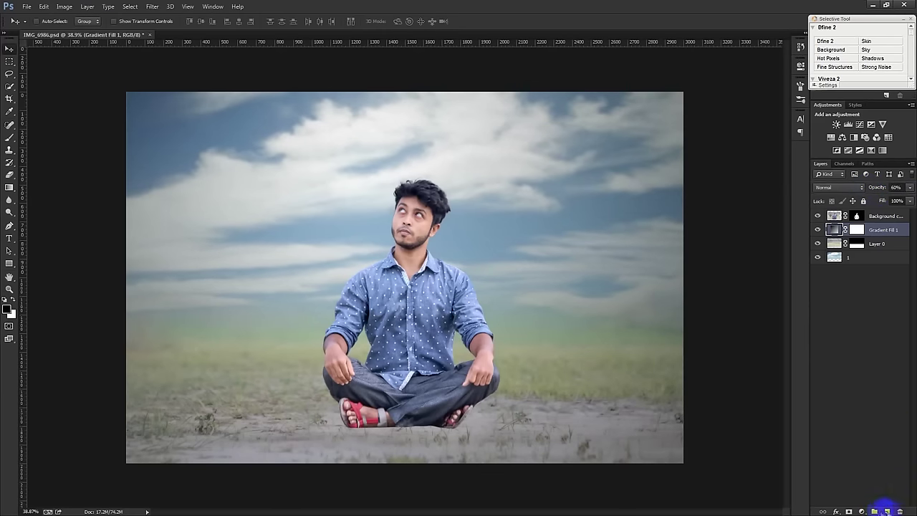
# On a new layer, draw a black ellipse and move it just below the man's feet.
pyautogui.click(887, 511)
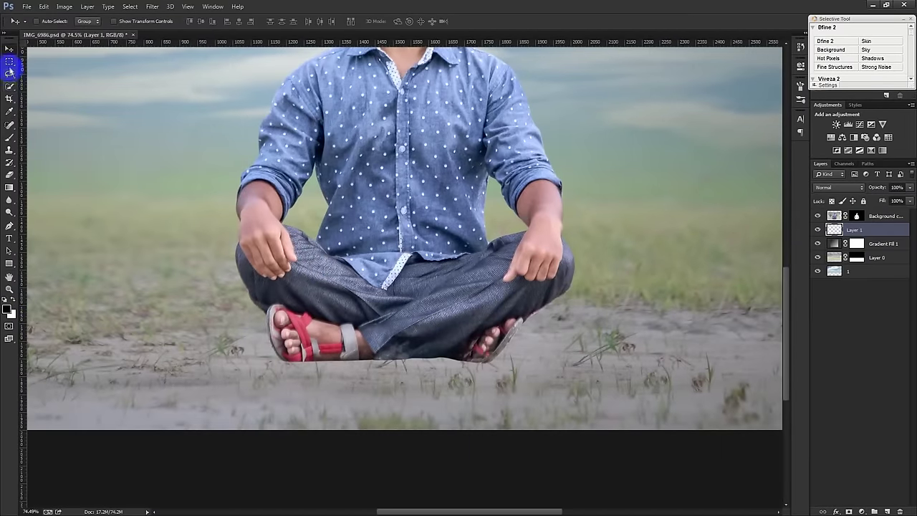
pyautogui.click(10, 61)
pyautogui.moveTo(9, 263); pyautogui.dragTo(61, 289)
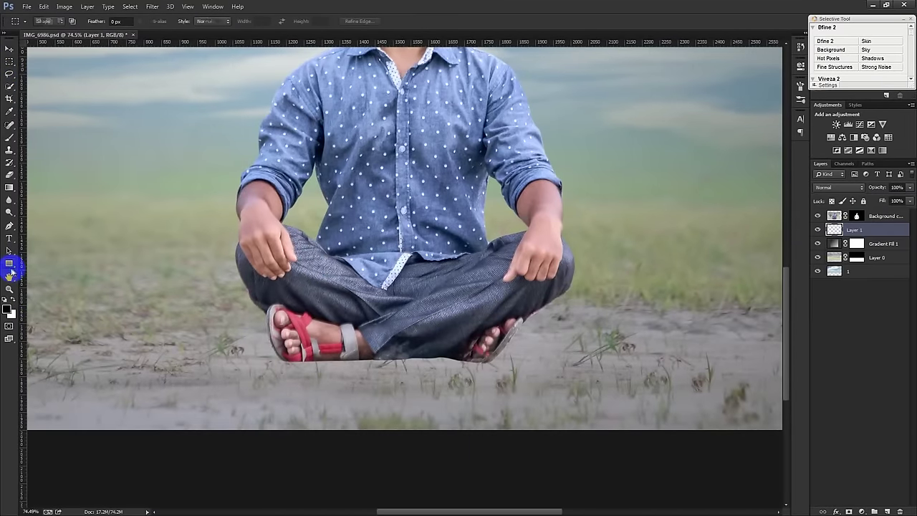
pyautogui.moveTo(244, 320); pyautogui.dragTo(533, 367)
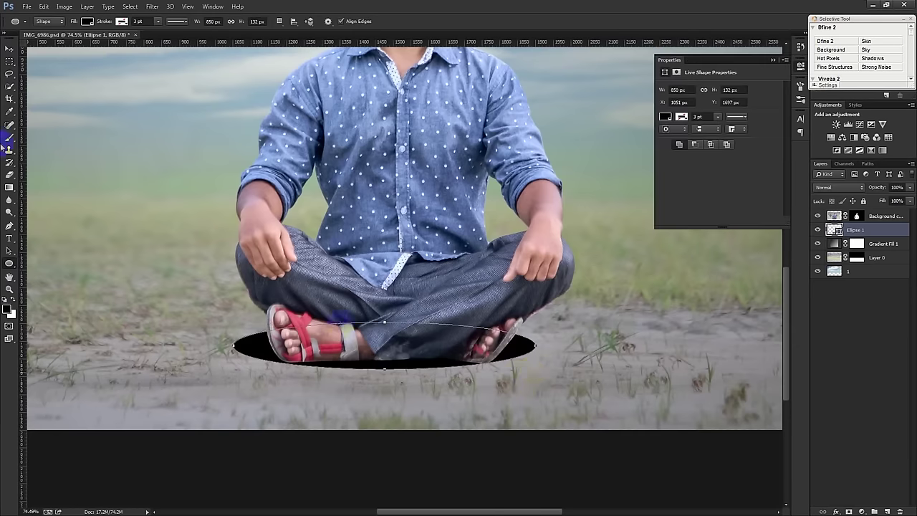
pyautogui.click(10, 48)
pyautogui.moveTo(370, 265)
pyautogui.mouseDown()
pyautogui.moveTo(375, 304)
pyautogui.moveTo(375, 294)
pyautogui.mouseUp()
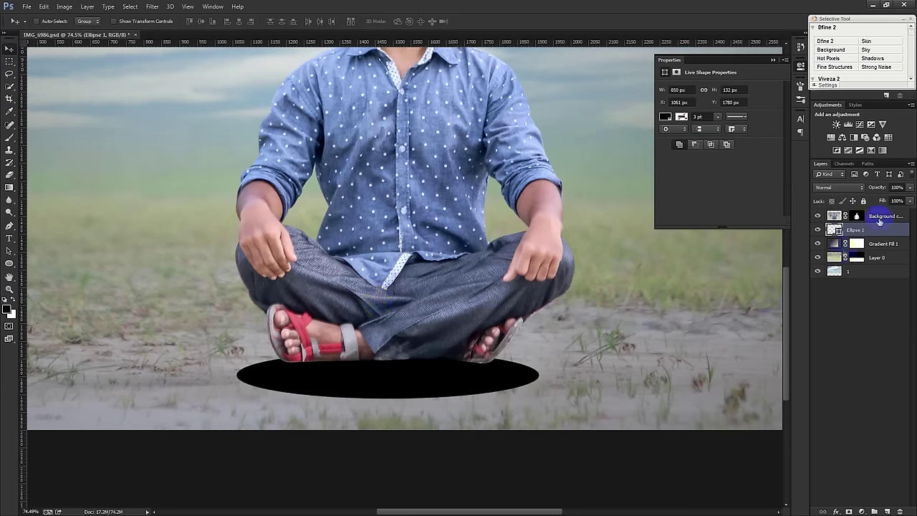
# Rasterize the ellipse and apply a Gaussian Blur to make it a soft shadow.
pyautogui.click(152, 7)
pyautogui.moveTo(157, 111)
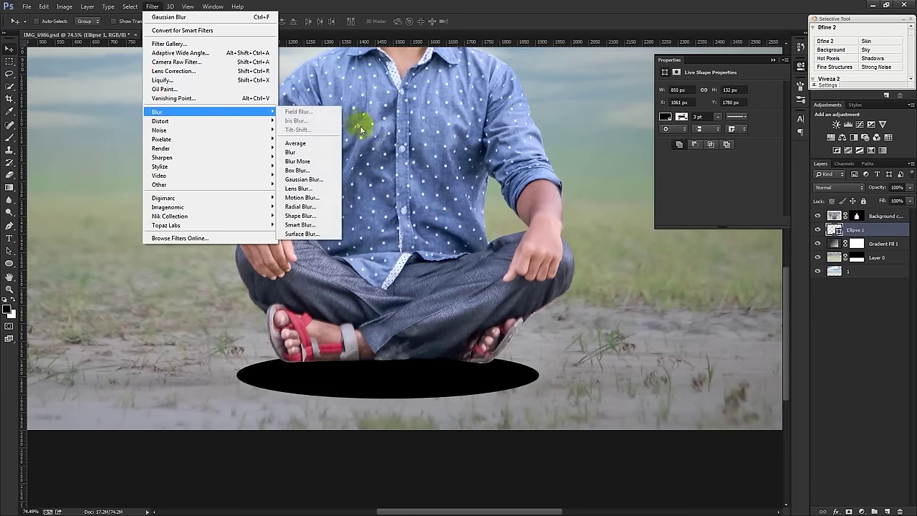
pyautogui.click(308, 176)
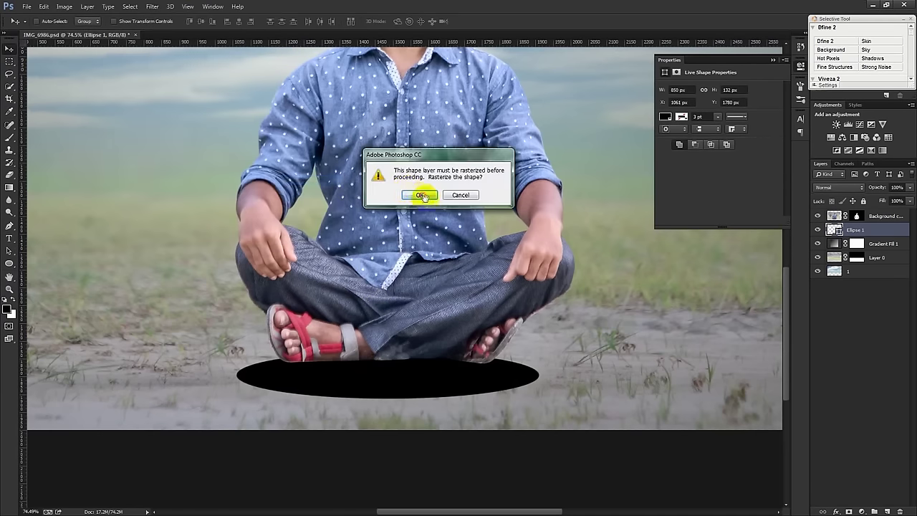
pyautogui.click(420, 195)
pyautogui.moveTo(421, 263); pyautogui.dragTo(443, 264)
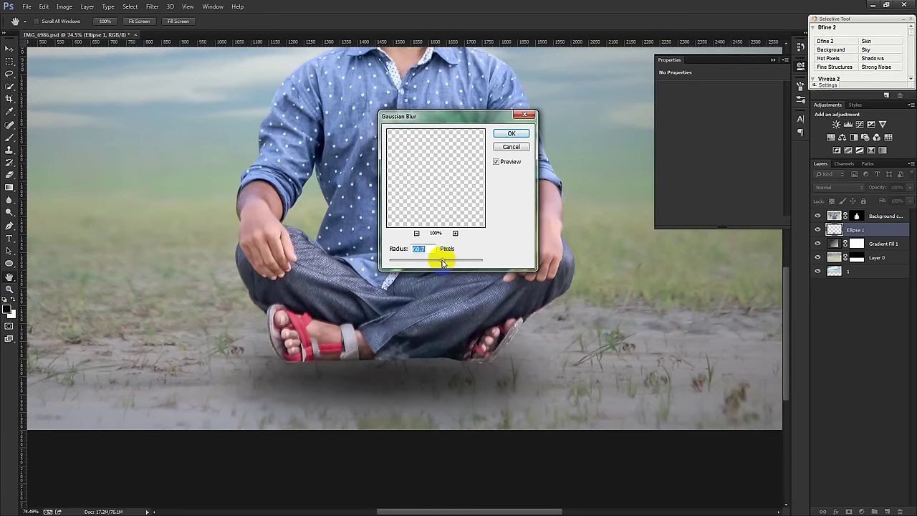
pyautogui.moveTo(440, 262); pyautogui.dragTo(439, 264)
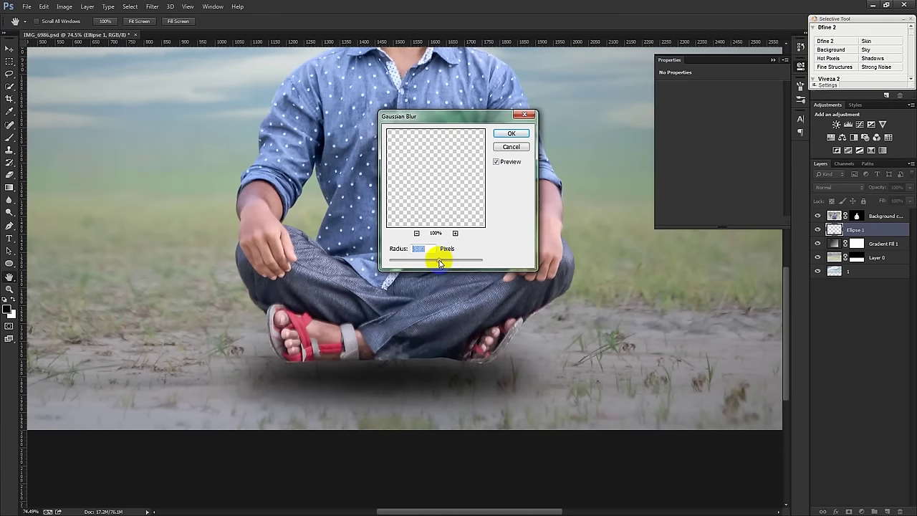
pyautogui.click(509, 134)
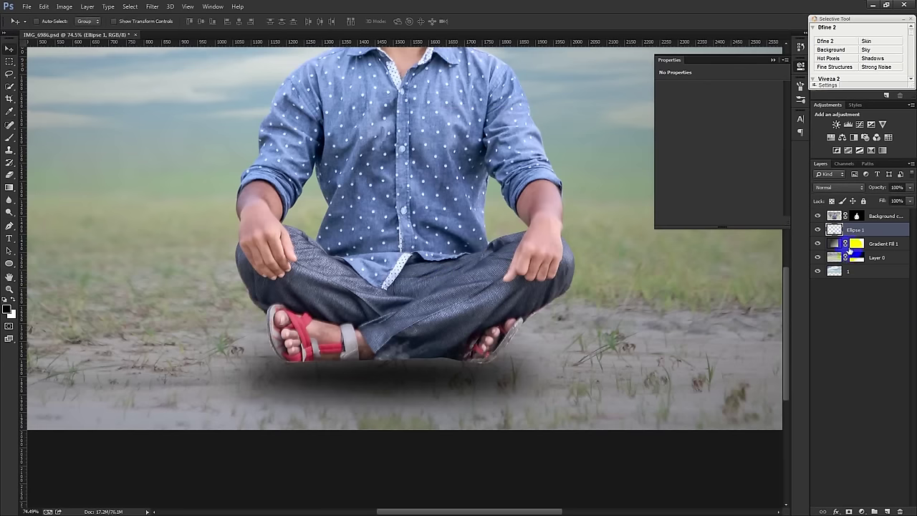
pyautogui.hotkey('ctrl', 't')
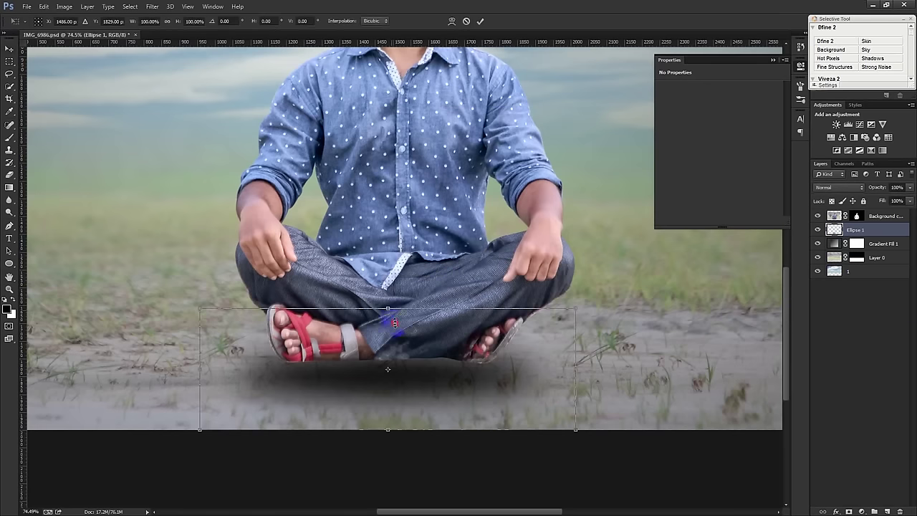
# Flatten and widen the shadow ellipse, then set its opacity to 72%.
pyautogui.moveTo(387, 309); pyautogui.dragTo(388, 345)
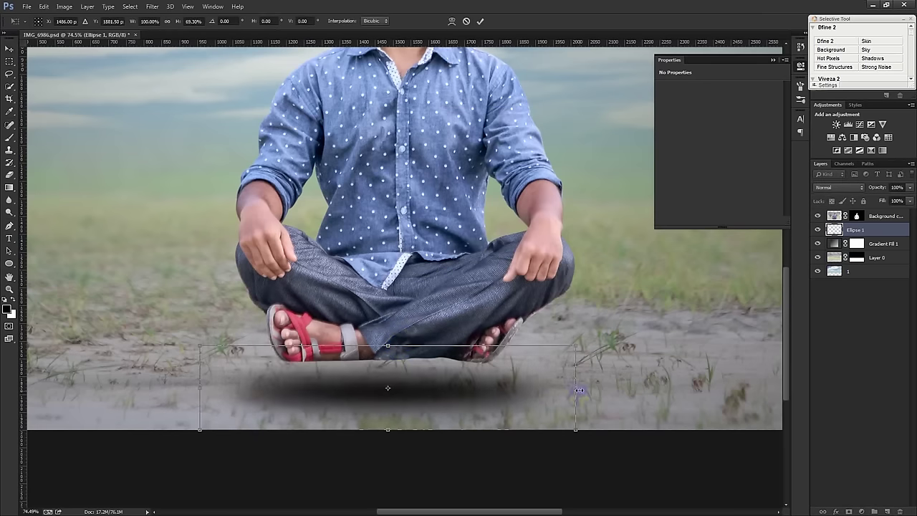
pyautogui.moveTo(579, 390); pyautogui.dragTo(605, 388)
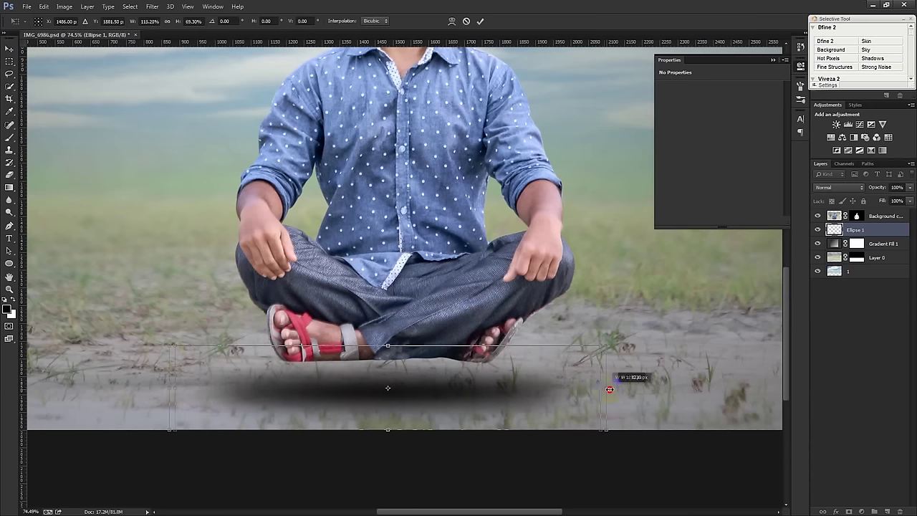
pyautogui.doubleClick(497, 392)
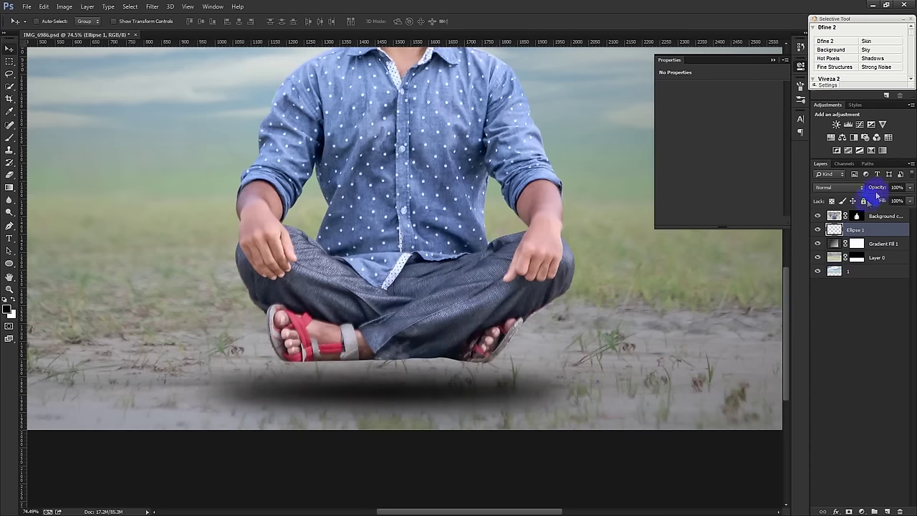
pyautogui.moveTo(869, 189); pyautogui.dragTo(859, 190)
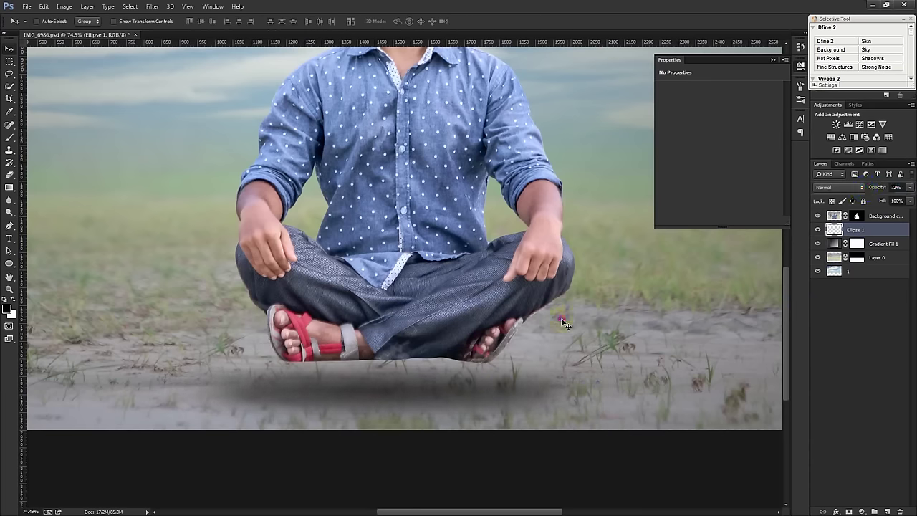
# Duplicate the shadow, make the copy narrower and taller, and set it to 60% opacity.
pyautogui.hotkey('ctrl', 'j')
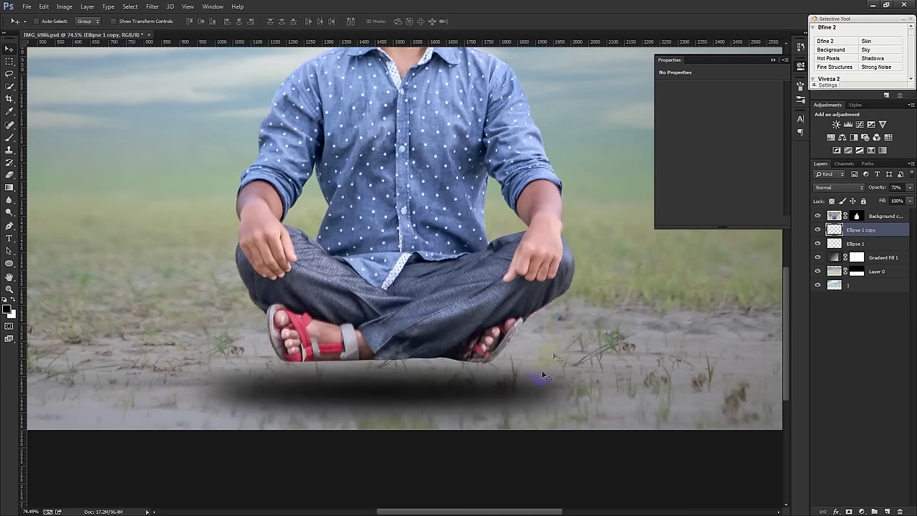
pyautogui.hotkey('ctrl', 't')
pyautogui.moveTo(605, 391); pyautogui.dragTo(512, 426)
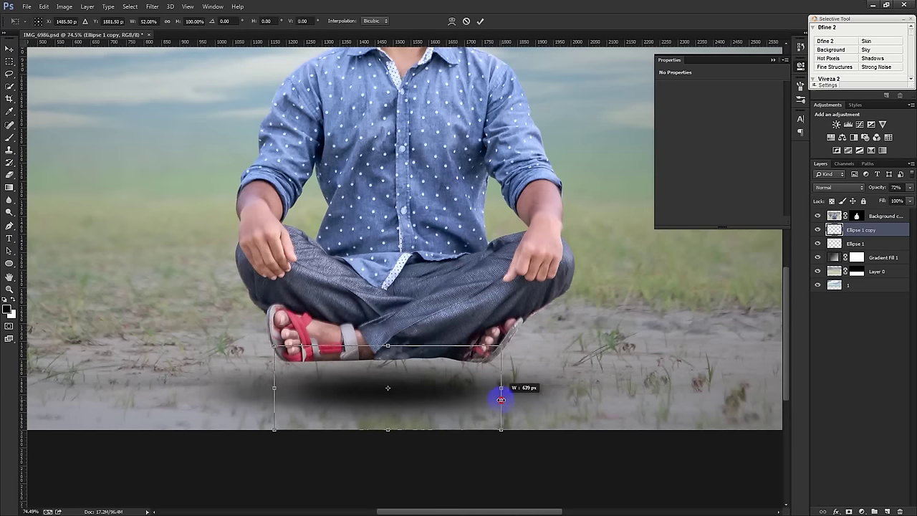
pyautogui.moveTo(512, 427); pyautogui.dragTo(515, 435)
pyautogui.moveTo(384, 433); pyautogui.dragTo(389, 439)
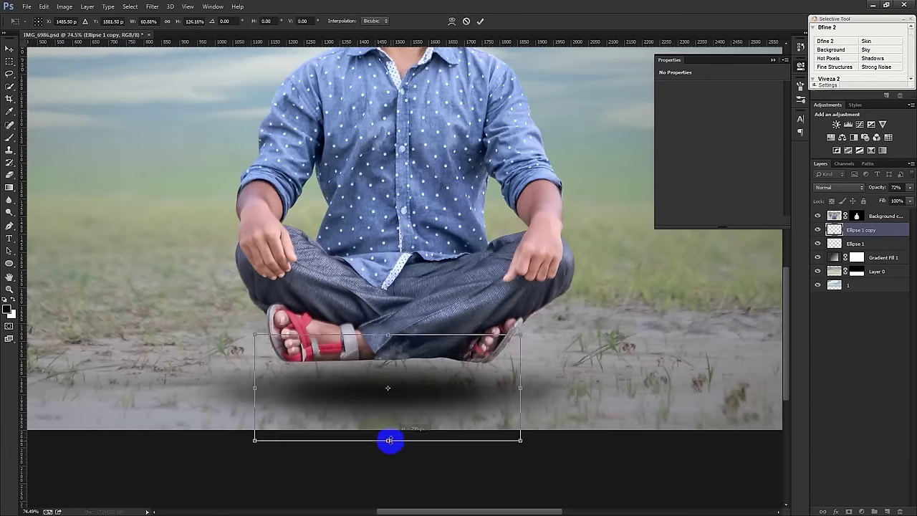
pyautogui.press('Return')
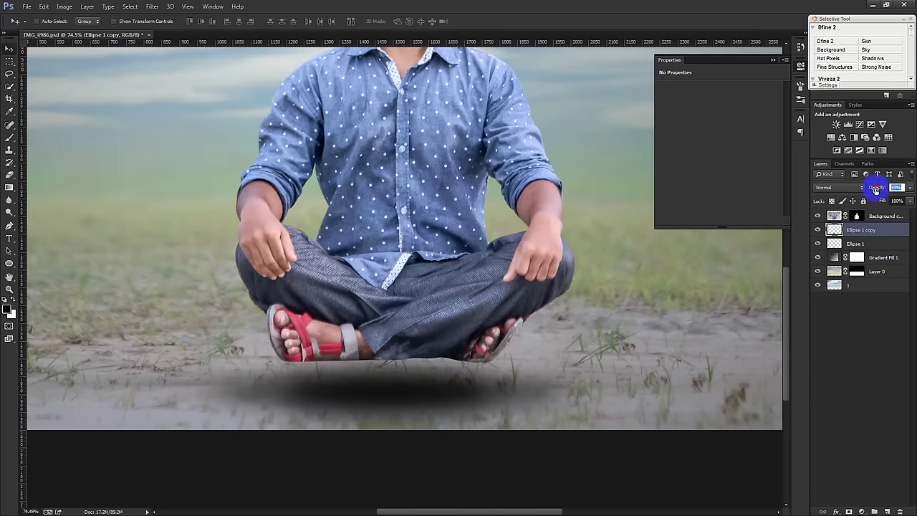
pyautogui.click(807, 229)
pyautogui.hotkey('ctrl', '0')
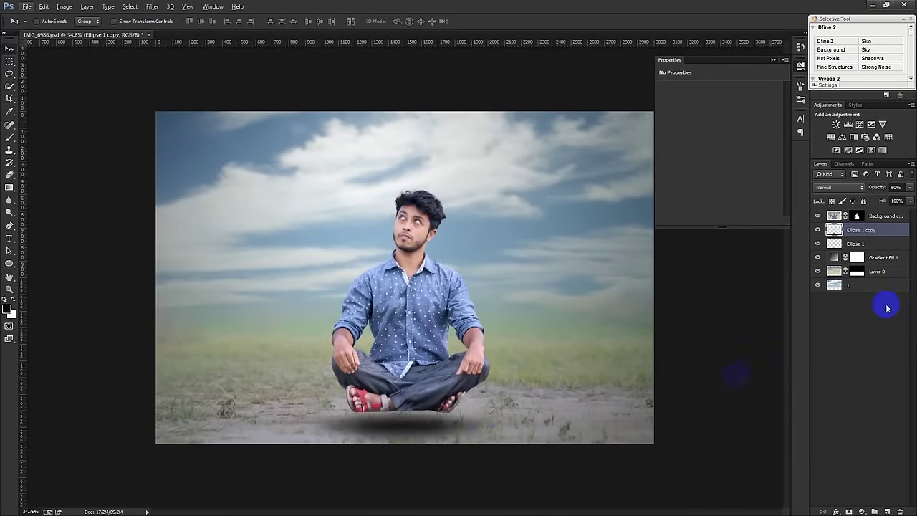
# Nudge the man and both shadow layers up slightly, then zoom in on the feet.
pyautogui.keyDown('shift'); pyautogui.click(874, 240); pyautogui.keyUp('shift')
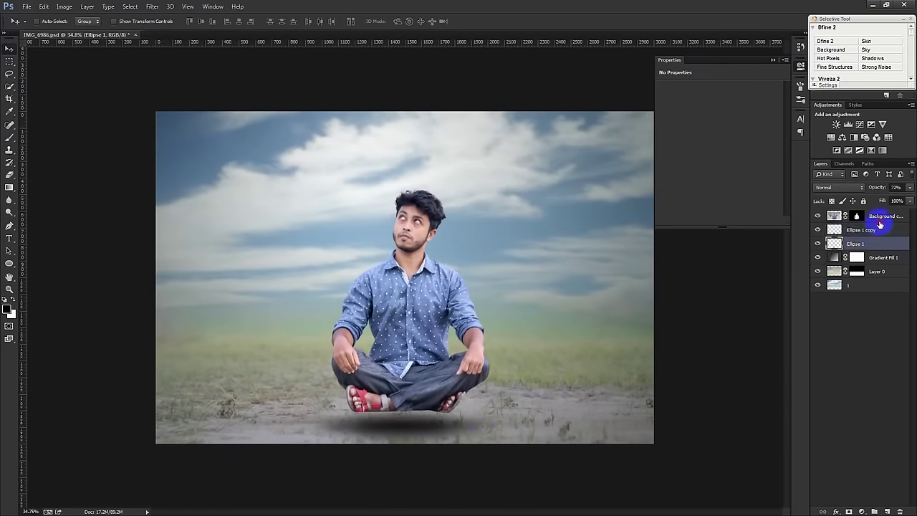
pyautogui.moveTo(611, 308); pyautogui.dragTo(611, 300)
pyautogui.moveTo(386, 457); pyautogui.dragTo(419, 430)
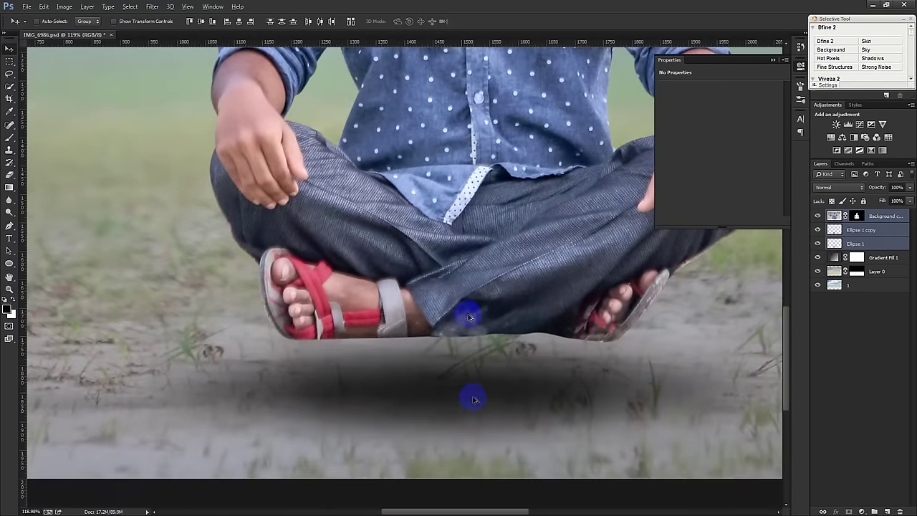
pyautogui.moveTo(419, 430); pyautogui.dragTo(466, 311)
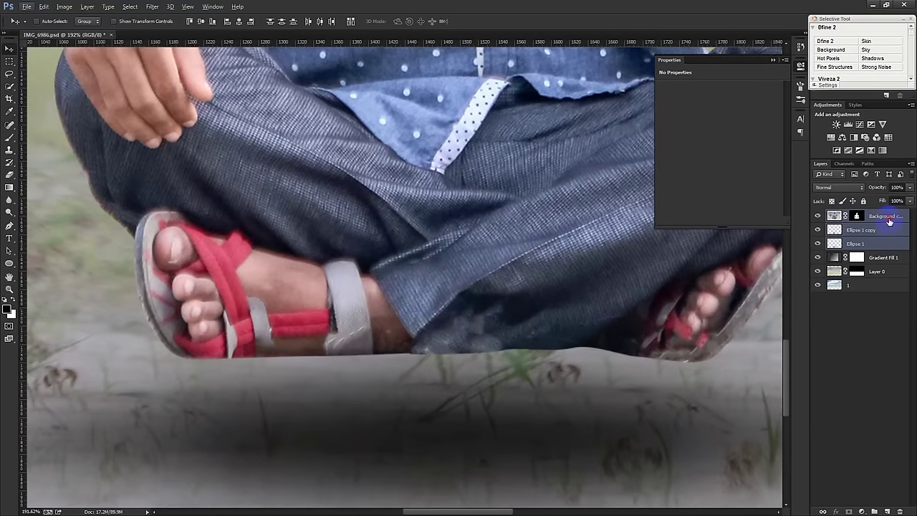
# Convert the Background copy layer into a Smart Object.
pyautogui.click(888, 219)
pyautogui.rightClick(885, 214)
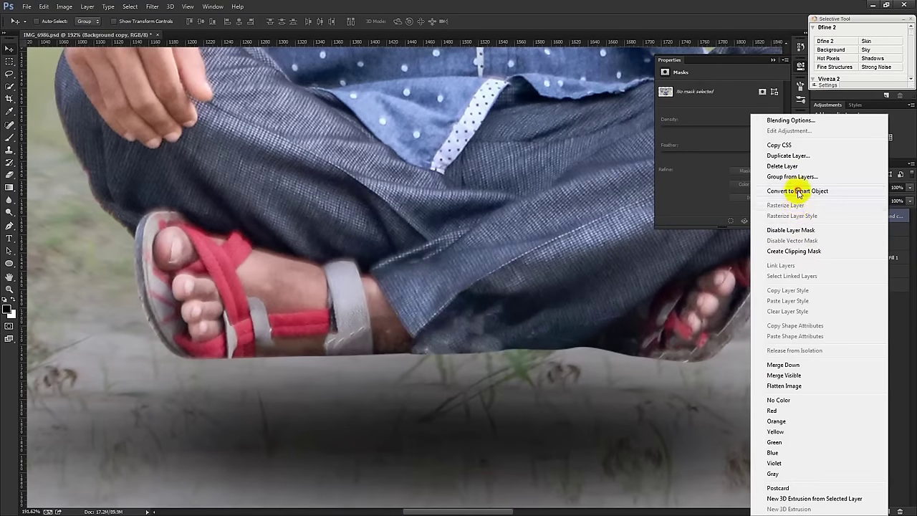
pyautogui.click(797, 191)
pyautogui.rightClick(876, 208)
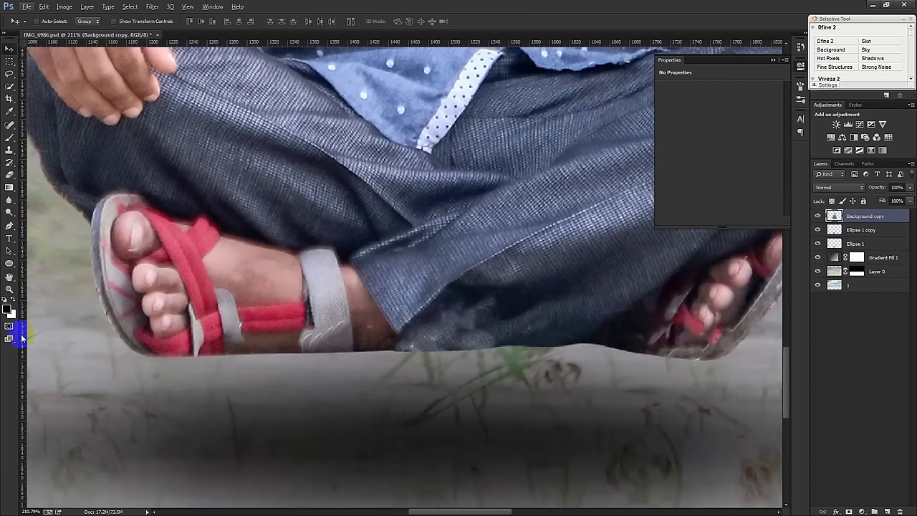
pyautogui.click(8, 225)
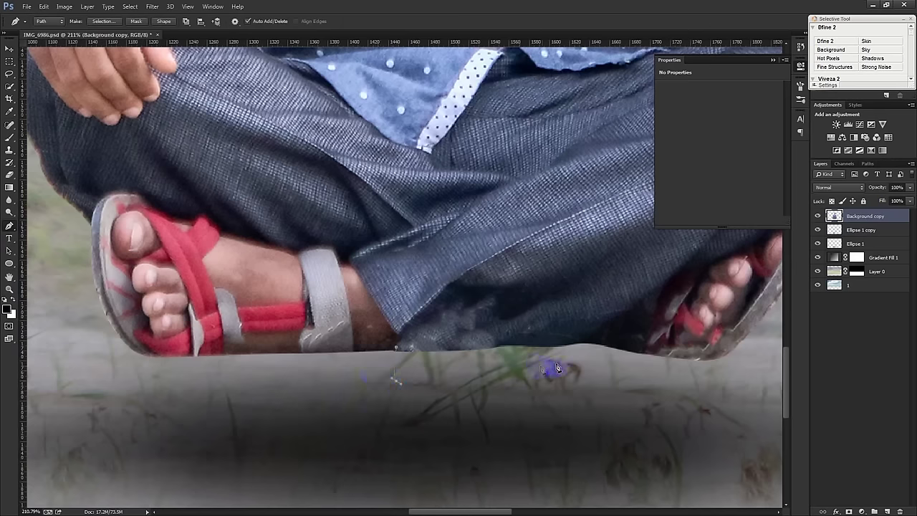
# Outline the gap below the trouser hem with a Pen path and turn it into a selection.
pyautogui.moveTo(586, 338); pyautogui.dragTo(640, 298)
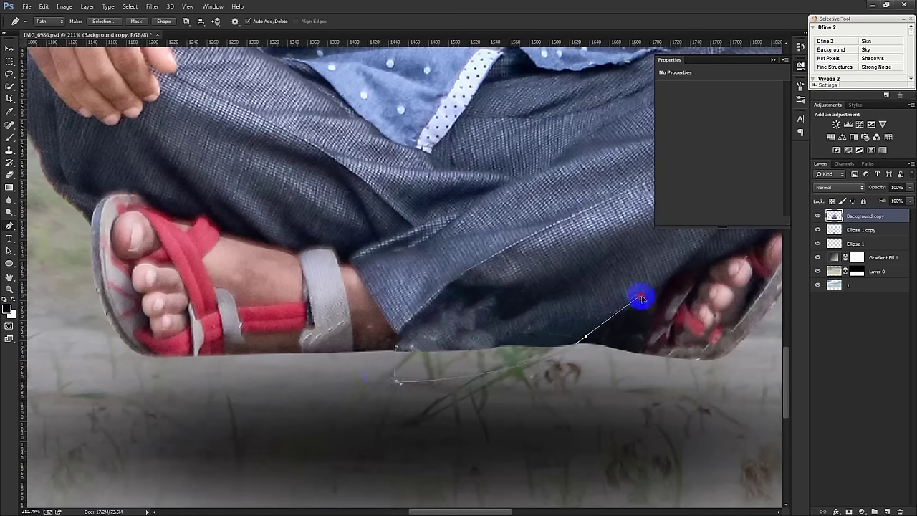
pyautogui.click(653, 278)
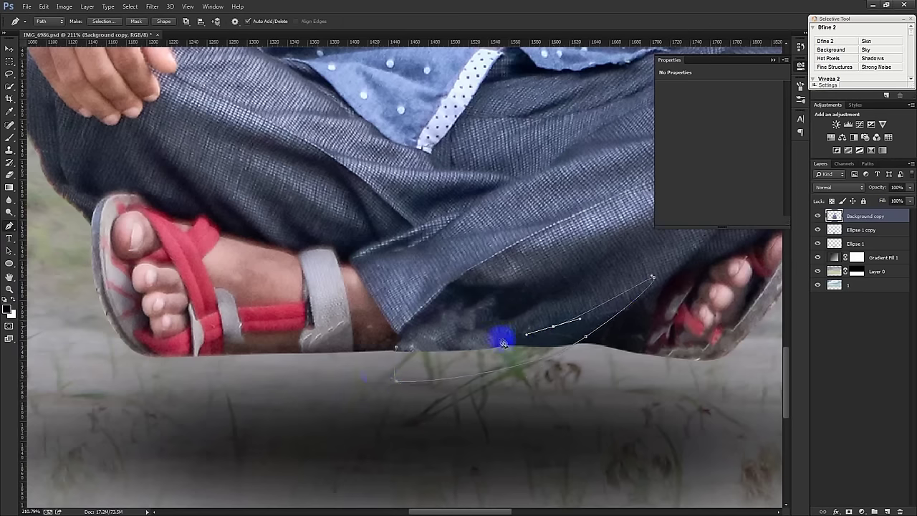
pyautogui.click(525, 293)
pyautogui.click(445, 304)
pyautogui.click(394, 377)
pyautogui.hotkey('ctrl', 'Return')
pyautogui.moveTo(501, 332); pyautogui.dragTo(348, 410)
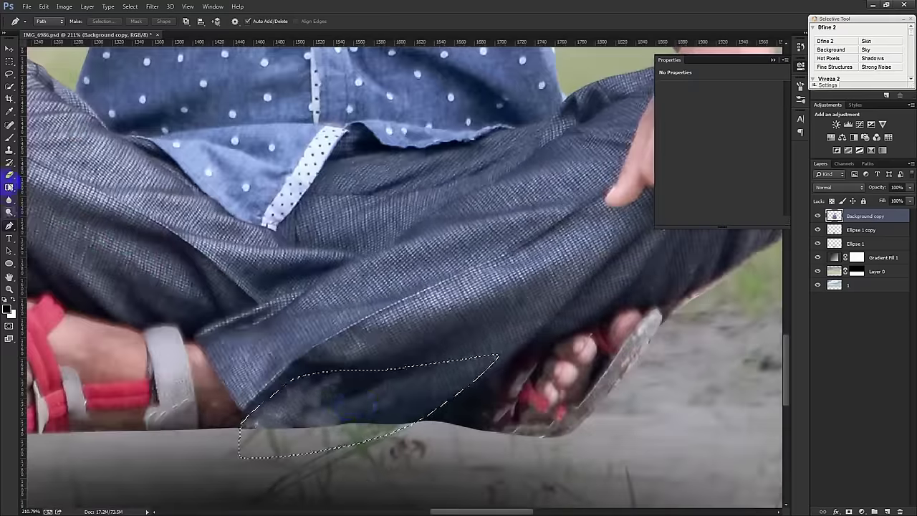
# Clone trouser fabric into the selected gap, deselect, and touch up the hem.
pyautogui.click(9, 149)
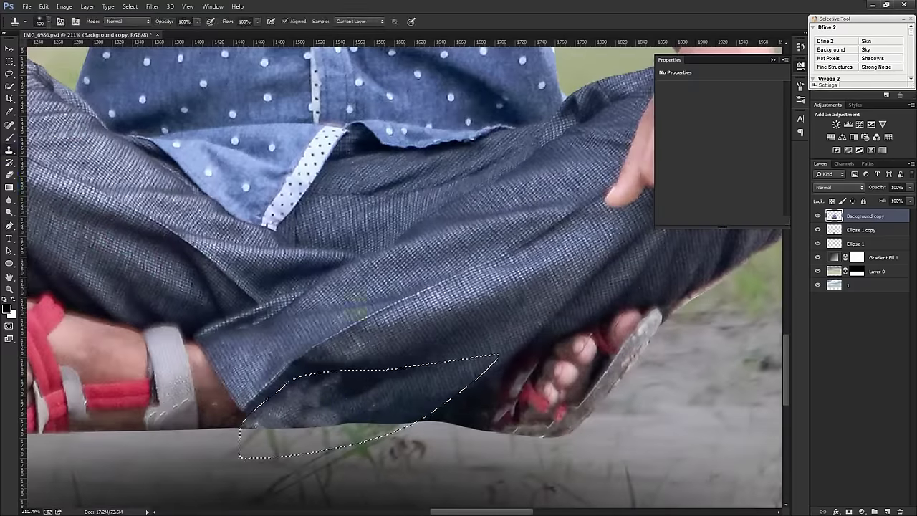
pyautogui.keyDown('alt'); pyautogui.click(466, 312); pyautogui.keyUp('alt')
pyautogui.moveTo(388, 381)
pyautogui.mouseDown()
pyautogui.moveTo(396, 422)
pyautogui.moveTo(368, 428)
pyautogui.moveTo(407, 420)
pyautogui.moveTo(294, 444)
pyautogui.moveTo(333, 423)
pyautogui.moveTo(275, 444)
pyautogui.moveTo(254, 438)
pyautogui.moveTo(337, 416)
pyautogui.moveTo(310, 430)
pyautogui.moveTo(317, 434)
pyautogui.moveTo(272, 448)
pyautogui.moveTo(246, 439)
pyautogui.moveTo(403, 403)
pyautogui.moveTo(508, 358)
pyautogui.mouseUp()
pyautogui.hotkey('ctrl', 'd')
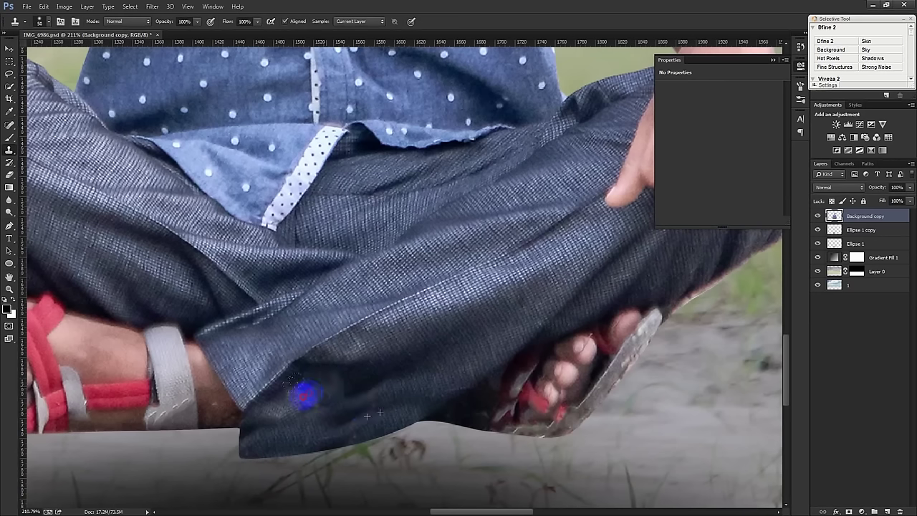
pyautogui.moveTo(272, 406); pyautogui.dragTo(346, 380)
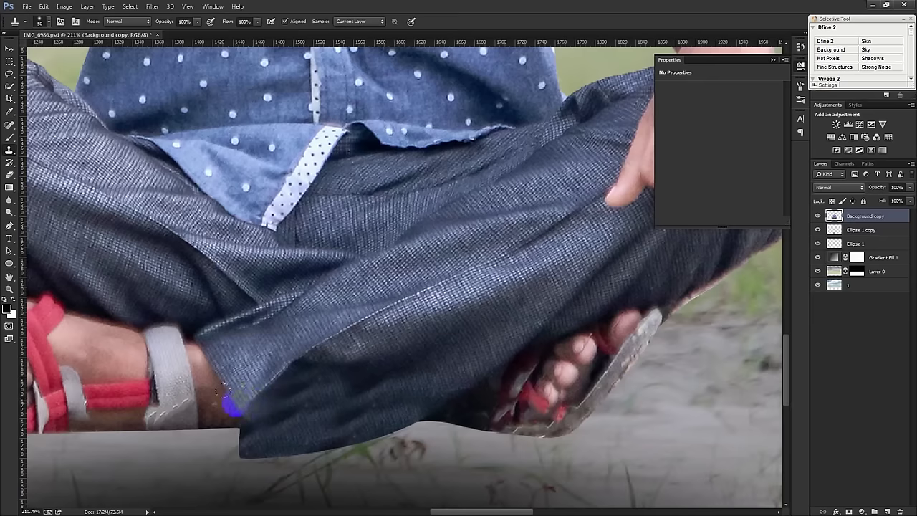
pyautogui.scroll(-6, 299, 401)
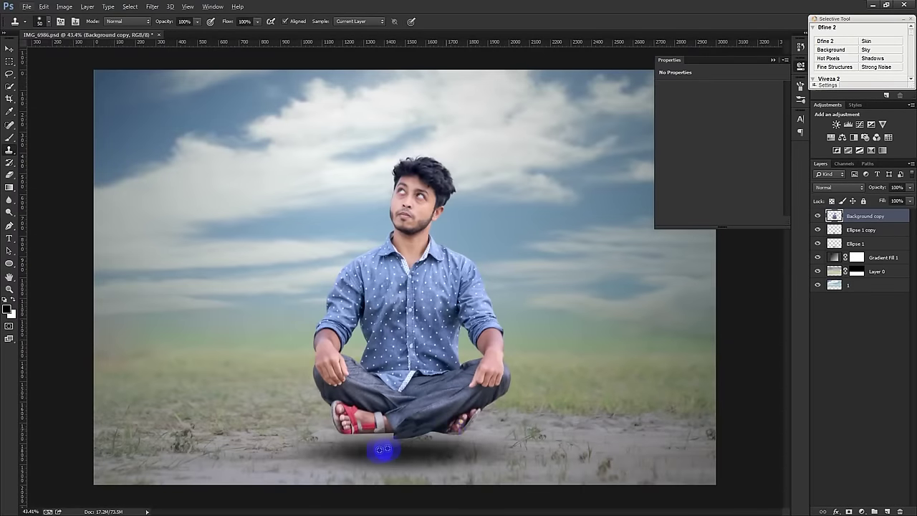
pyautogui.scroll(6, 449, 429)
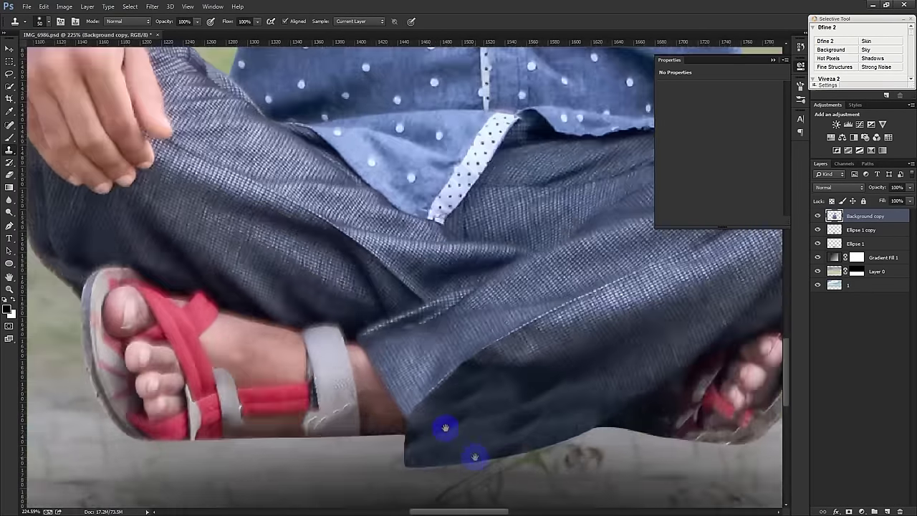
pyautogui.moveTo(474, 456); pyautogui.dragTo(396, 389)
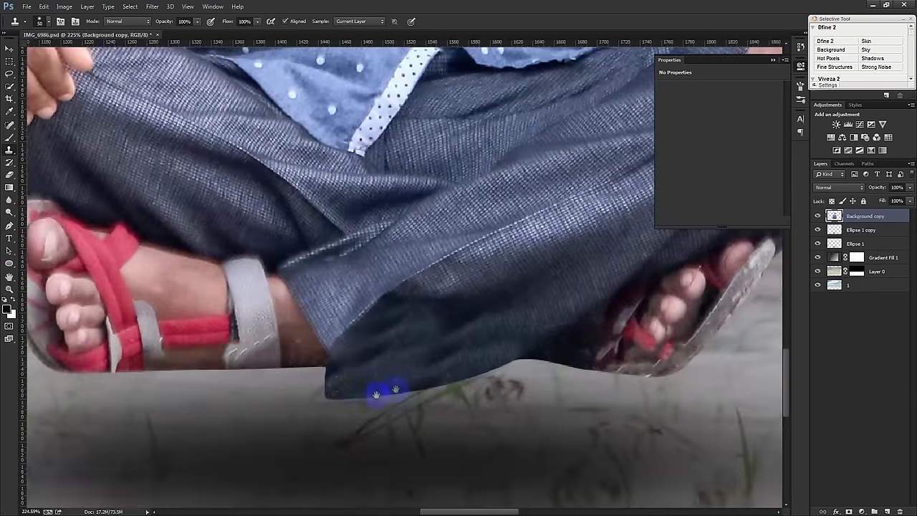
pyautogui.click(9, 48)
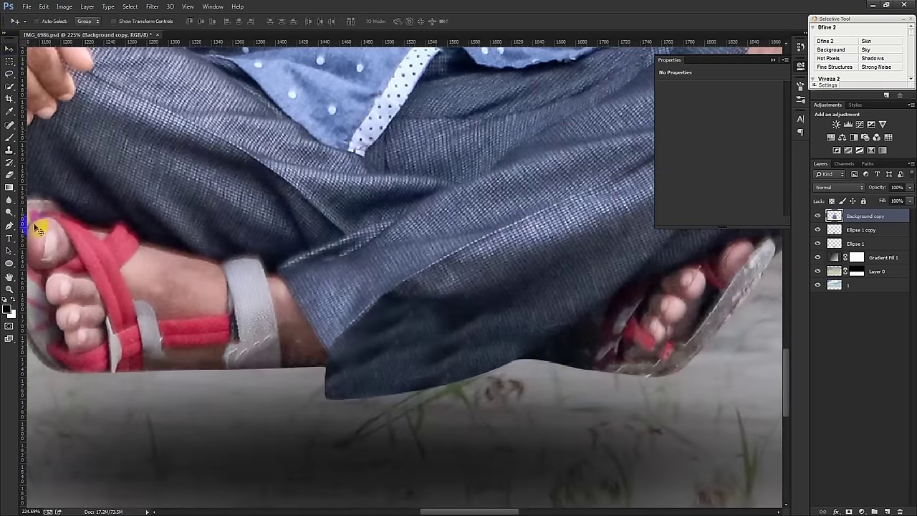
pyautogui.moveTo(237, 290); pyautogui.dragTo(334, 299)
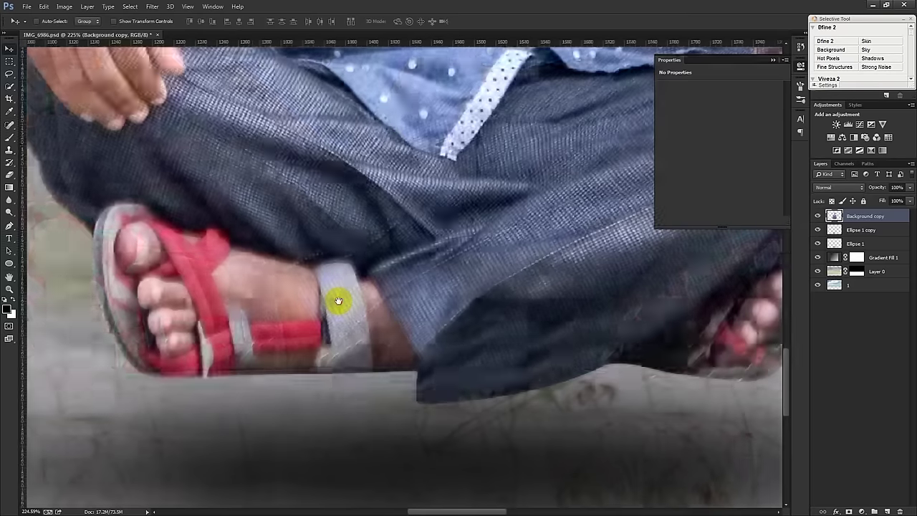
pyautogui.click(157, 7)
# In Liquify, push both sandals' bottom edges and the trouser hem down and smooth them.
pyautogui.click(164, 84)
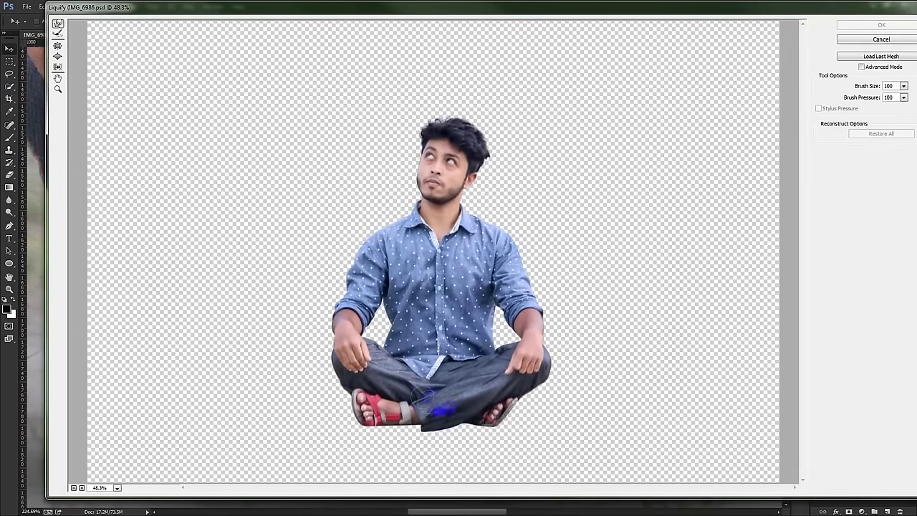
pyautogui.keyDown('ctrl'); pyautogui.click(416, 450); pyautogui.keyUp('ctrl')
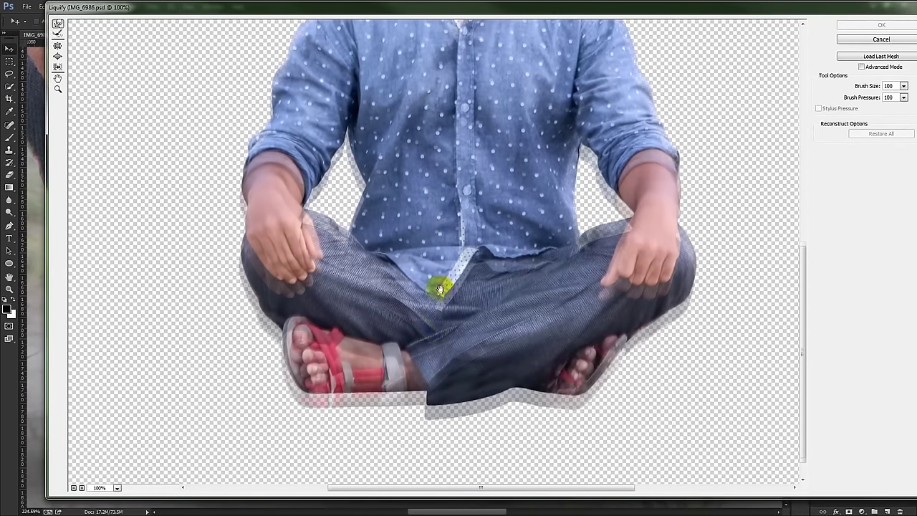
pyautogui.keyDown('ctrl'); pyautogui.click(428, 371); pyautogui.keyUp('ctrl')
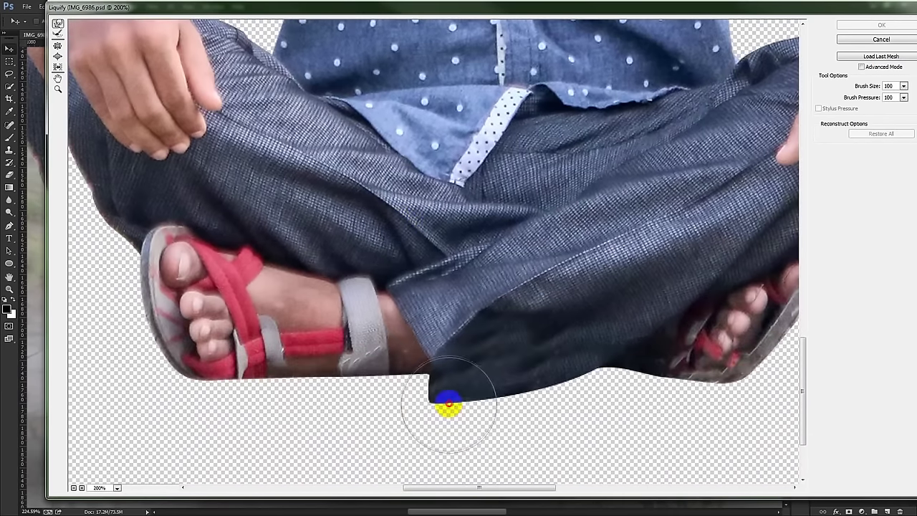
pyautogui.moveTo(447, 394)
pyautogui.mouseDown()
pyautogui.moveTo(460, 406)
pyautogui.moveTo(431, 408)
pyautogui.moveTo(490, 420)
pyautogui.mouseUp()
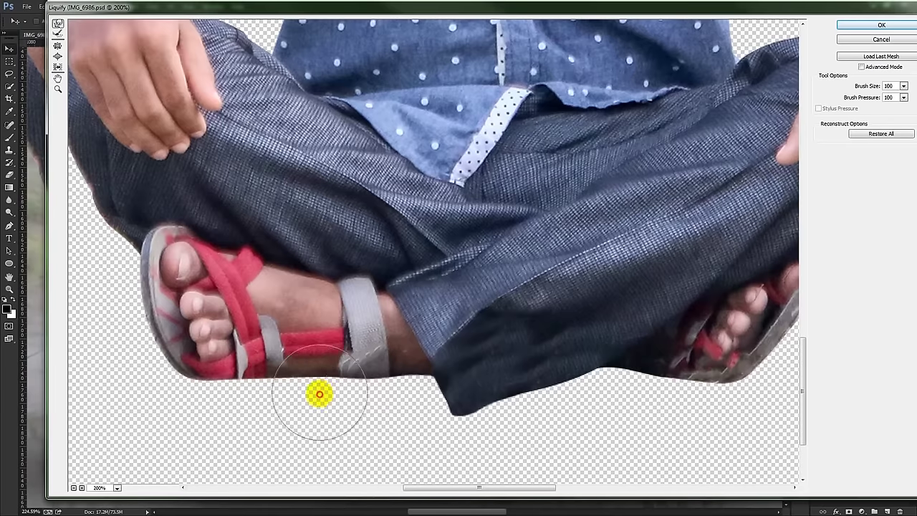
pyautogui.moveTo(267, 402); pyautogui.dragTo(223, 408)
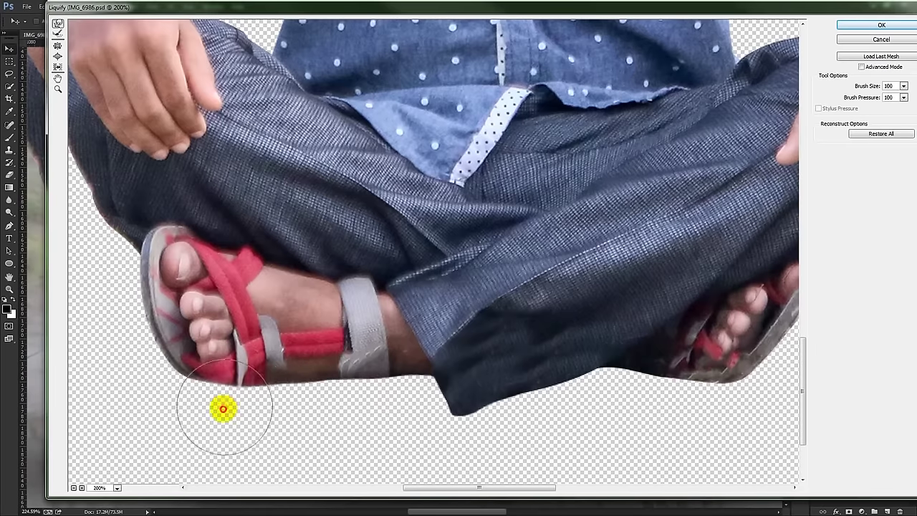
pyautogui.moveTo(224, 408)
pyautogui.mouseDown()
pyautogui.moveTo(385, 399)
pyautogui.moveTo(289, 404)
pyautogui.mouseUp()
pyautogui.moveTo(661, 405)
pyautogui.mouseDown()
pyautogui.moveTo(671, 403)
pyautogui.moveTo(637, 398)
pyautogui.moveTo(714, 406)
pyautogui.moveTo(671, 405)
pyautogui.mouseUp()
pyautogui.moveTo(491, 389)
pyautogui.mouseDown()
pyautogui.moveTo(552, 401)
pyautogui.moveTo(523, 409)
pyautogui.mouseUp()
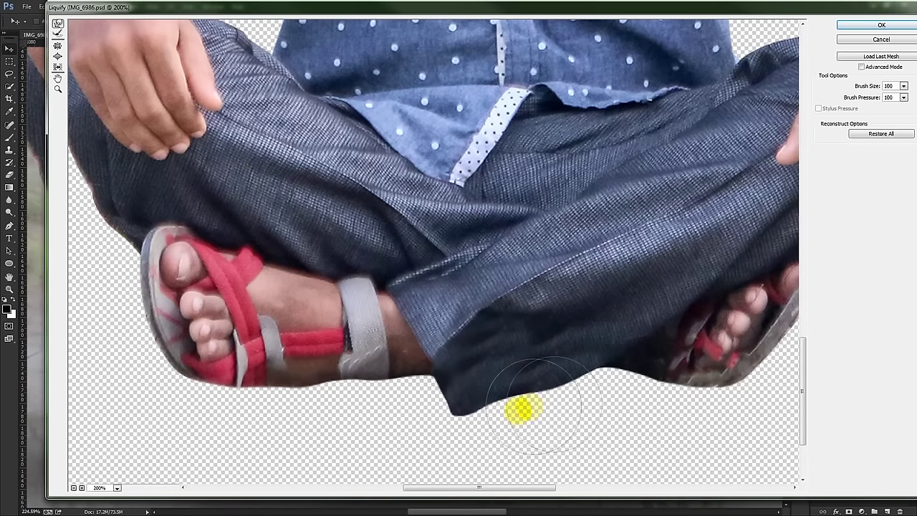
pyautogui.click(875, 29)
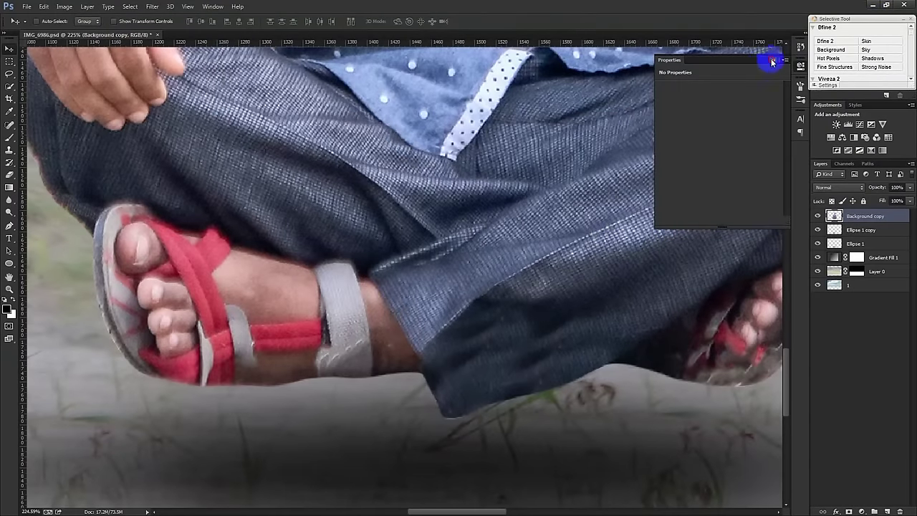
# Hide the Properties panel and fit the image in the window, zoomed out slightly.
pyautogui.click(770, 60)
pyautogui.hotkey('ctrl', '0')
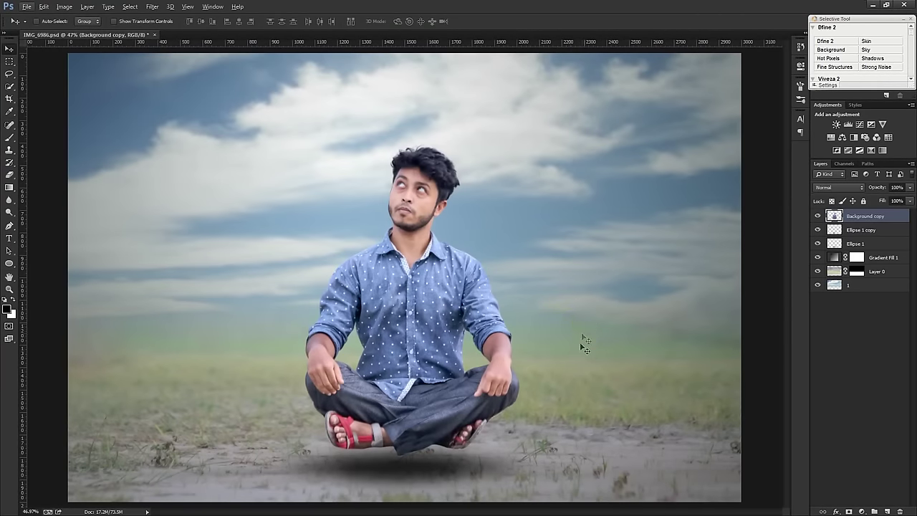
pyautogui.hotkey('ctrl', '-')
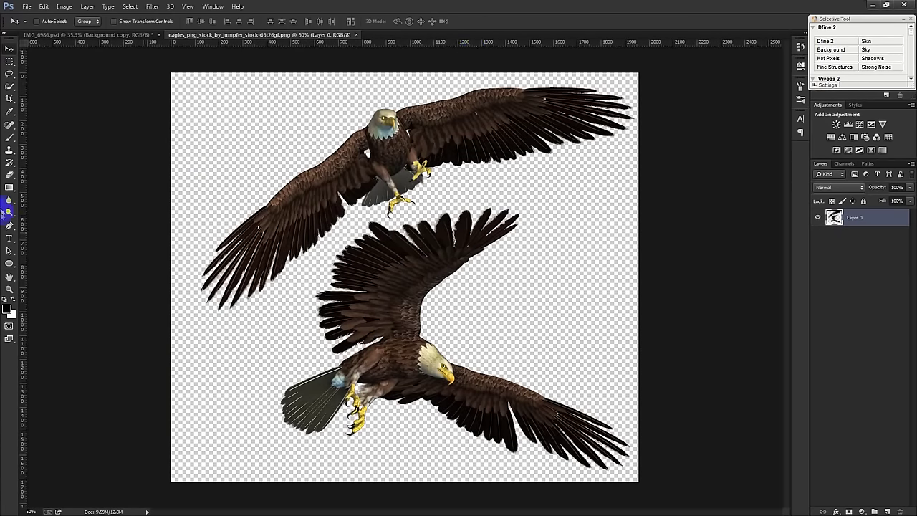
# Lasso the lower eagle and drag it into the composite as a new layer.
pyautogui.click(9, 73)
pyautogui.moveTo(530, 202)
pyautogui.mouseDown()
pyautogui.moveTo(404, 219)
pyautogui.moveTo(366, 456)
pyautogui.moveTo(395, 465)
pyautogui.mouseUp()
pyautogui.moveTo(609, 352)
pyautogui.mouseDown()
pyautogui.moveTo(240, 374)
pyautogui.moveTo(358, 215)
pyautogui.moveTo(423, 206)
pyautogui.moveTo(609, 277)
pyautogui.moveTo(647, 364)
pyautogui.mouseUp()
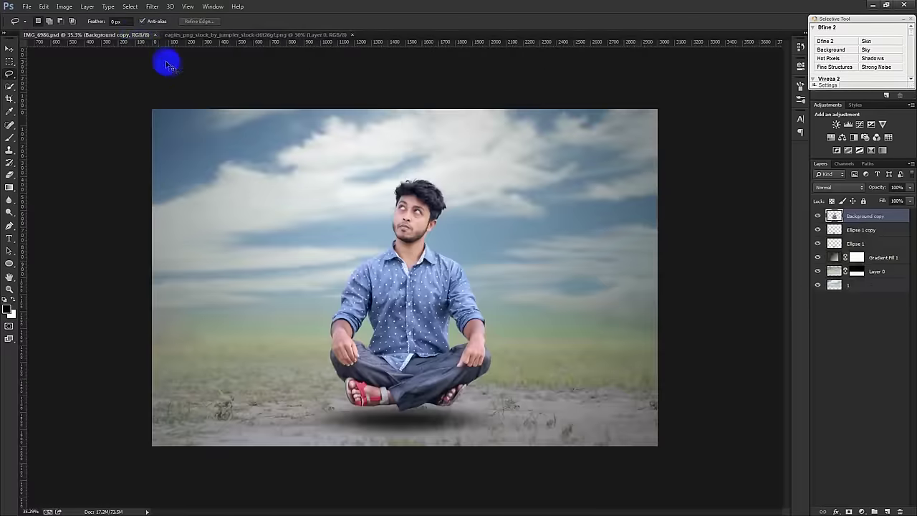
pyautogui.moveTo(218, 55); pyautogui.dragTo(368, 181)
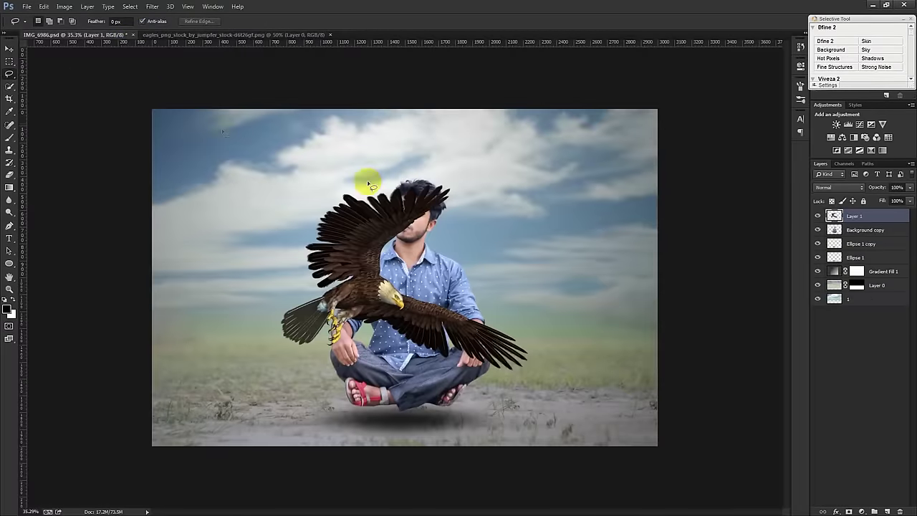
# Scale the eagle down to about 40% and place it above the man's head.
pyautogui.click(6, 51)
pyautogui.hotkey('ctrl', 't')
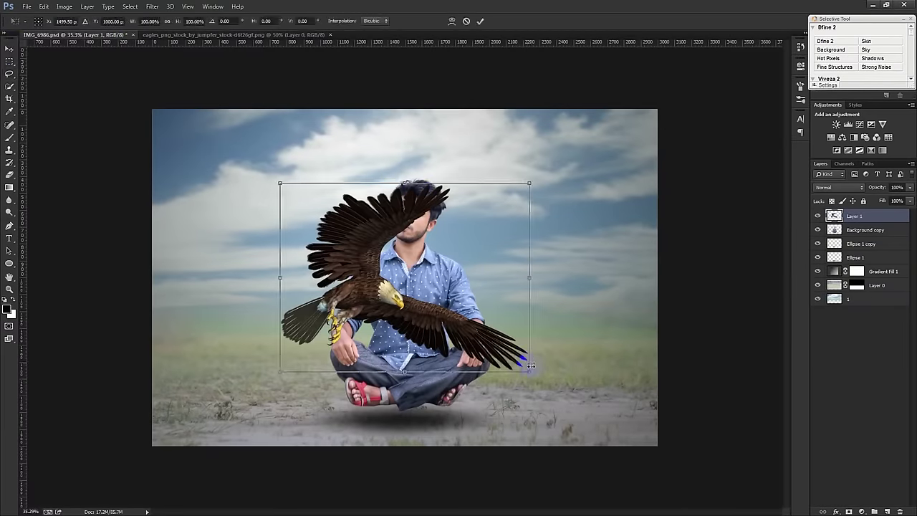
pyautogui.moveTo(531, 364); pyautogui.dragTo(378, 256)
pyautogui.moveTo(353, 223); pyautogui.dragTo(348, 148)
pyautogui.click(480, 20)
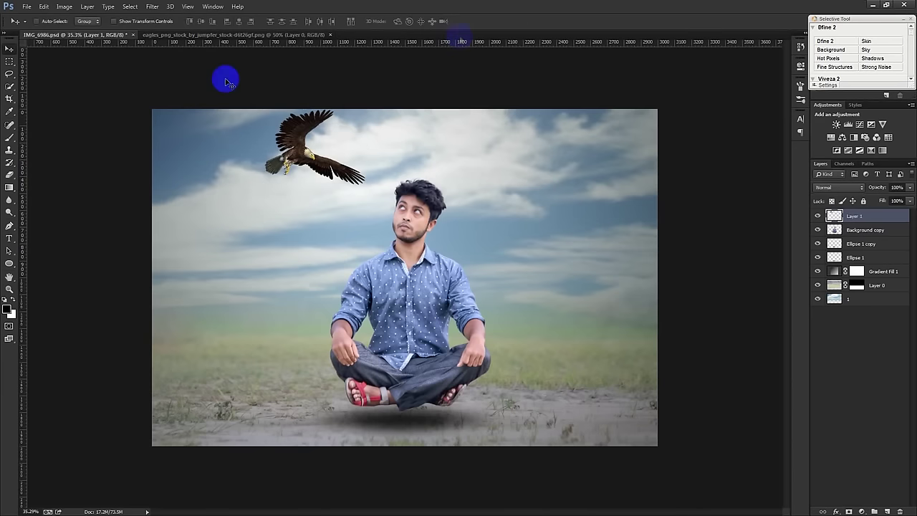
# Crop the canvas with its top edge extended upward to reveal more sky.
pyautogui.click(10, 98)
pyautogui.click(408, 109)
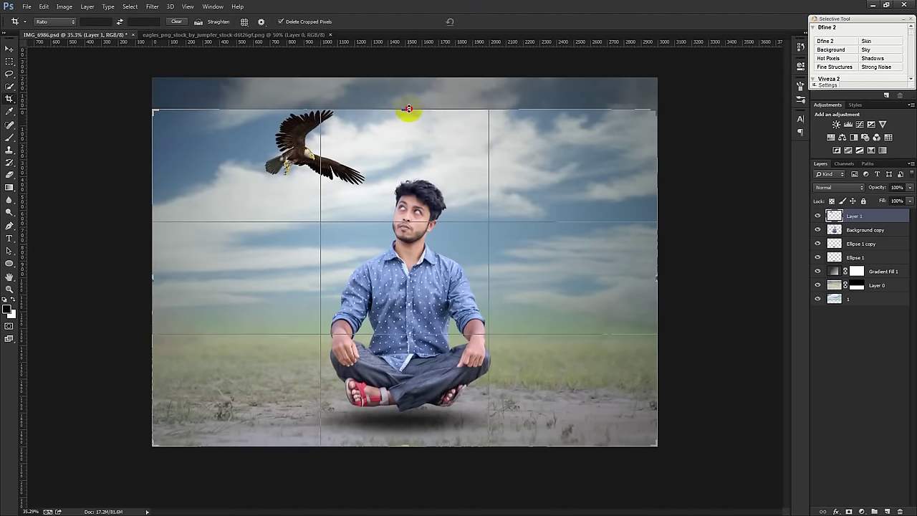
pyautogui.moveTo(408, 109); pyautogui.dragTo(414, 80)
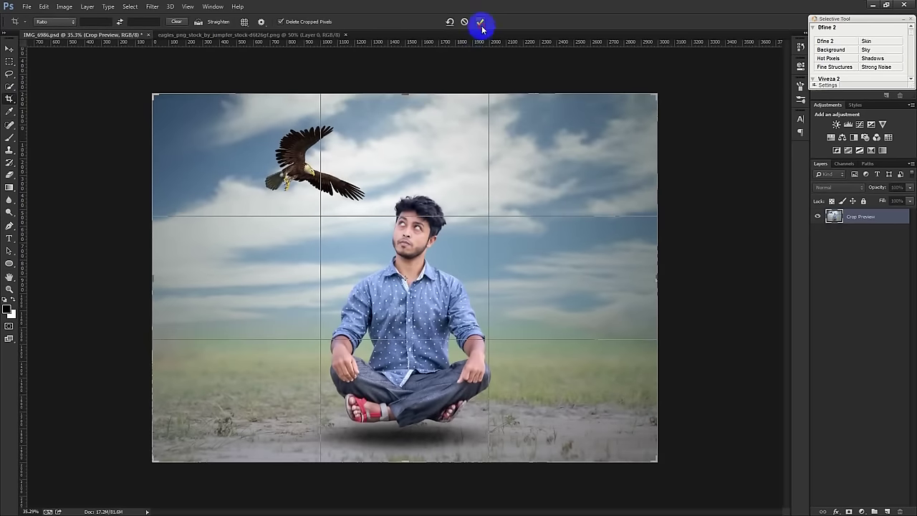
pyautogui.click(480, 21)
# Reposition the eagle slightly up and left in the sky.
pyautogui.click(10, 48)
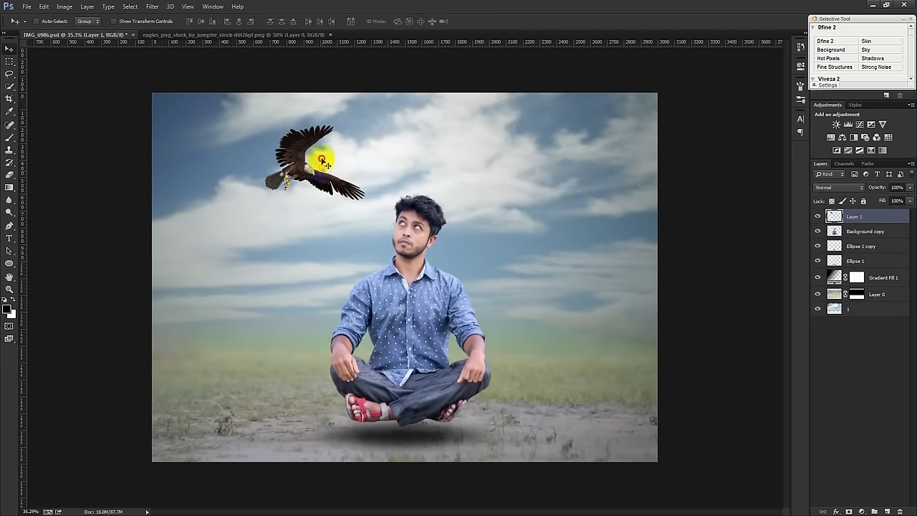
pyautogui.moveTo(323, 164); pyautogui.dragTo(313, 146)
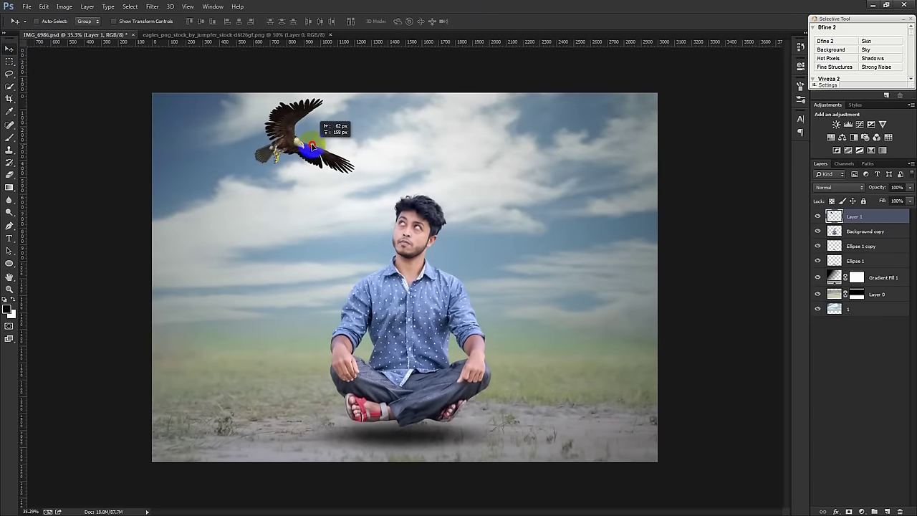
pyautogui.moveTo(313, 147); pyautogui.dragTo(318, 148)
# Lighten the eagle's shadows with Shadows/Highlights and nudge it slightly to the right.
pyautogui.click(65, 6)
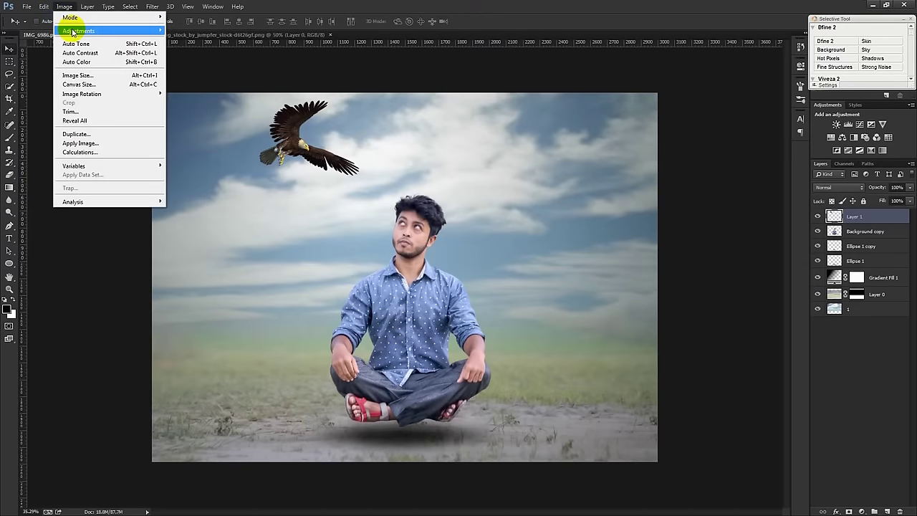
pyautogui.moveTo(79, 31)
pyautogui.click(215, 181)
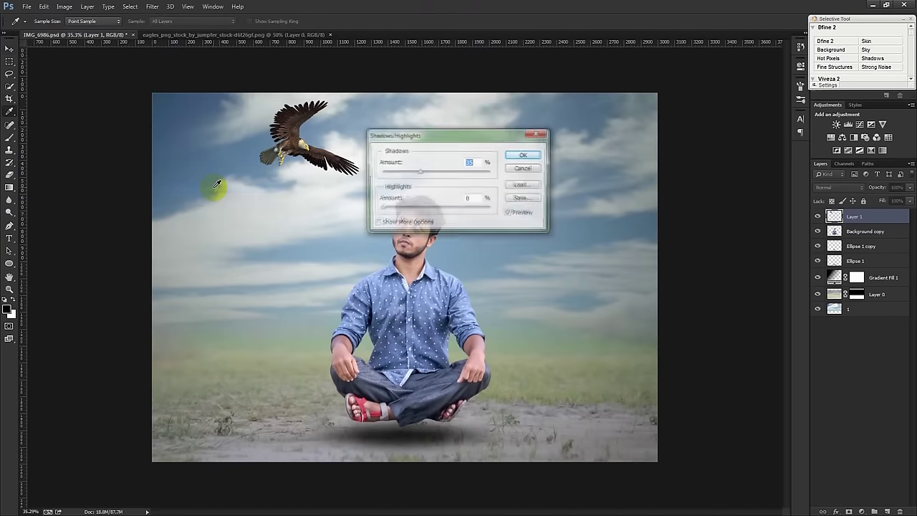
pyautogui.click(411, 174)
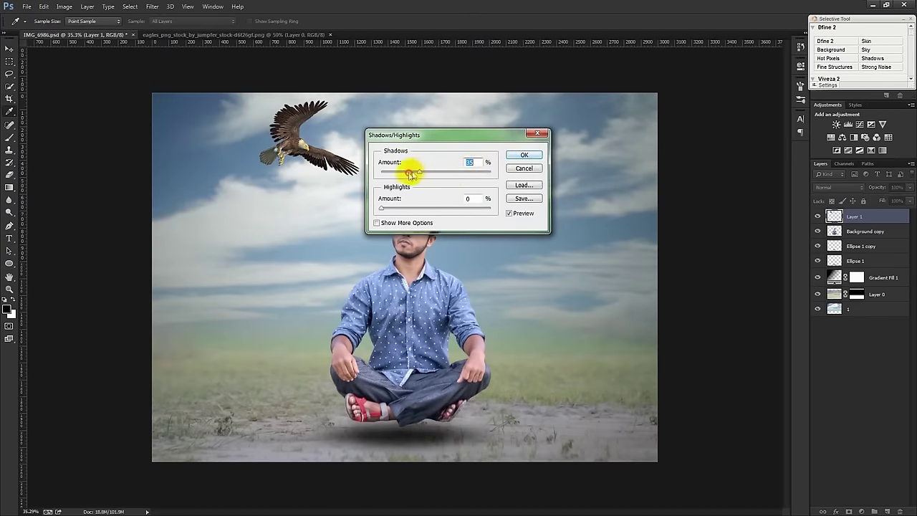
pyautogui.click(523, 155)
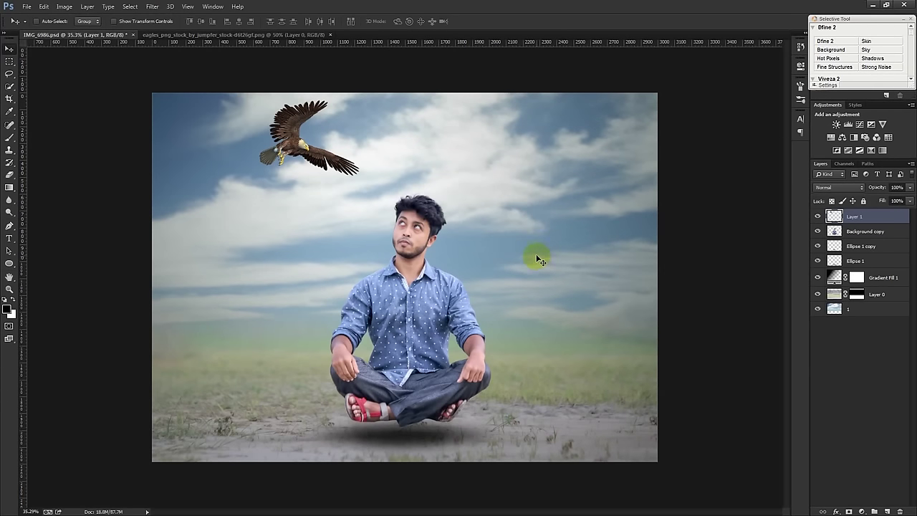
pyautogui.moveTo(531, 250); pyautogui.dragTo(540, 246)
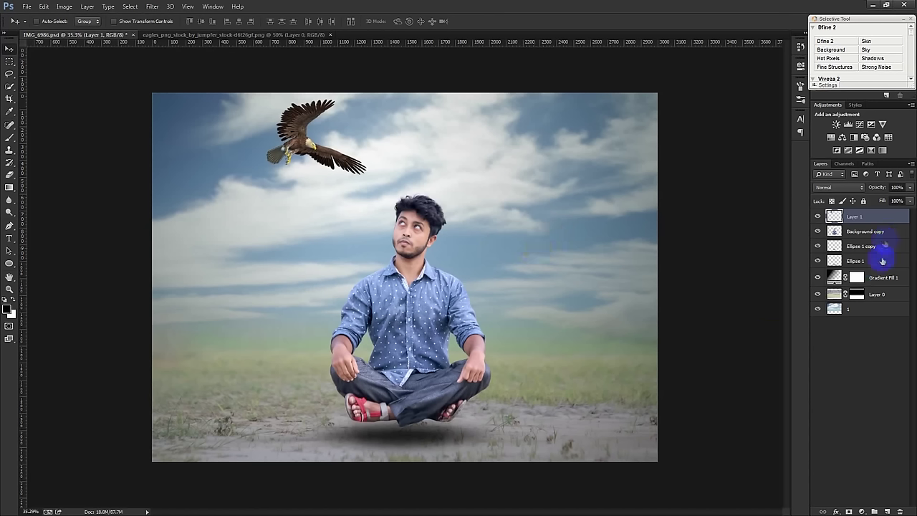
# Select the Gradient Fill 1 layer, briefly checking the Ellipse 1 copy layer.
pyautogui.click(881, 277)
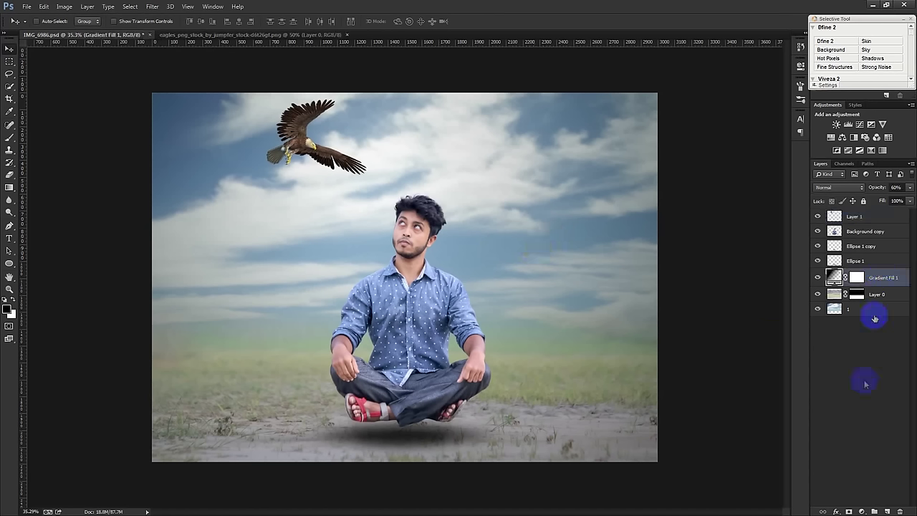
pyautogui.click(876, 248)
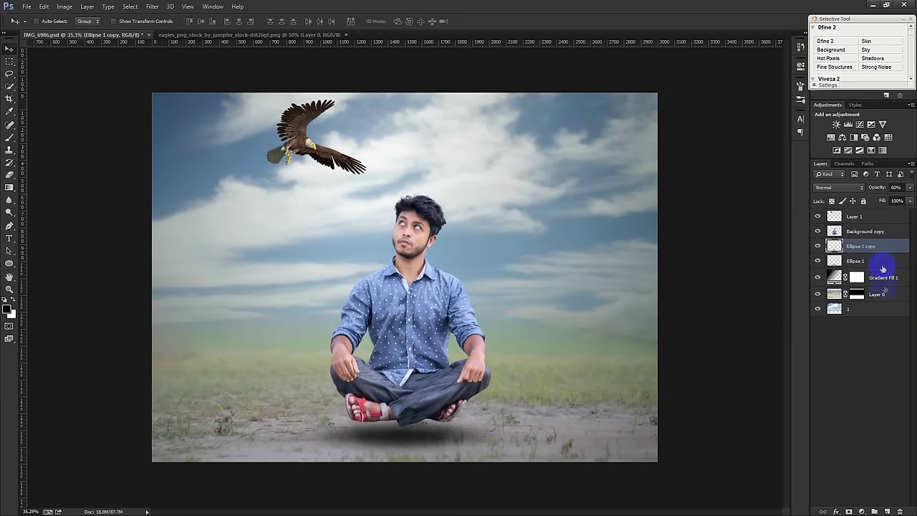
pyautogui.click(834, 279)
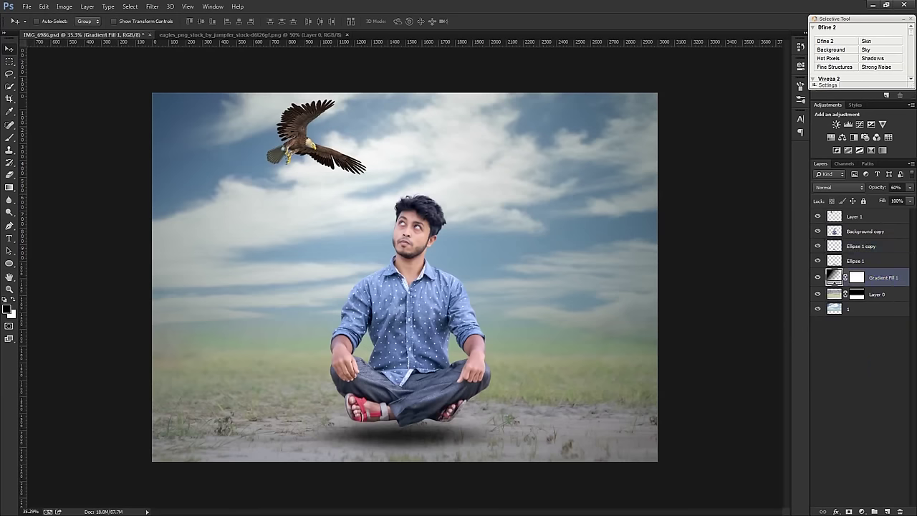
# Place the orange starburst image above Gradient Fill 1 and rasterize it.
pyautogui.moveTo(761, 246)
pyautogui.mouseDown()
pyautogui.moveTo(551, 188)
pyautogui.moveTo(696, 159)
pyautogui.mouseUp()
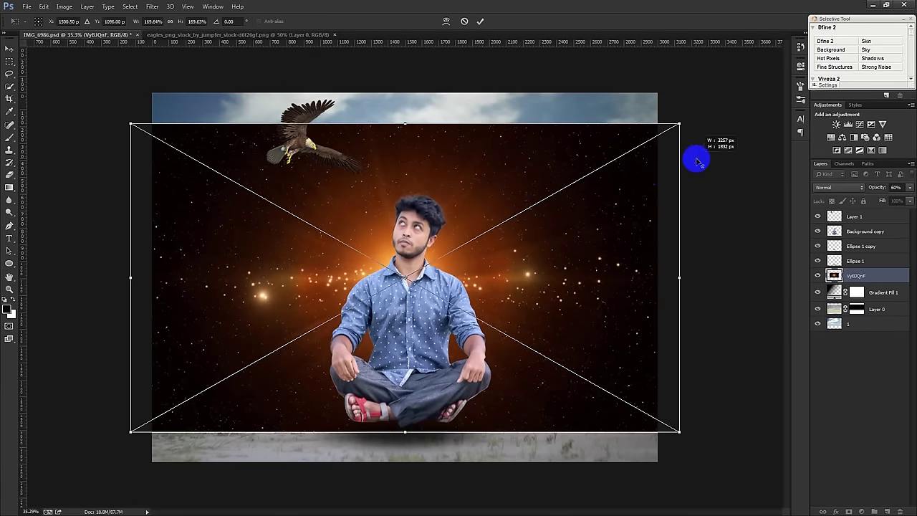
pyautogui.press('Return')
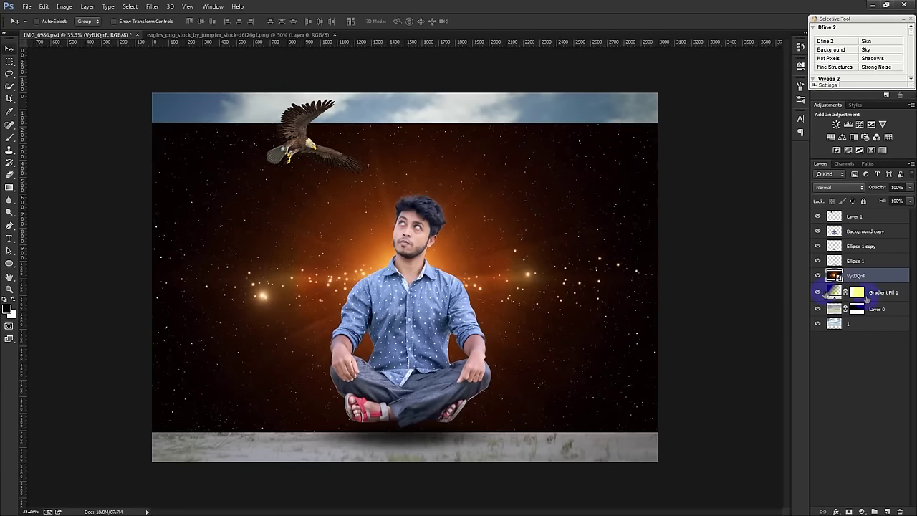
pyautogui.rightClick(877, 275)
pyautogui.click(787, 230)
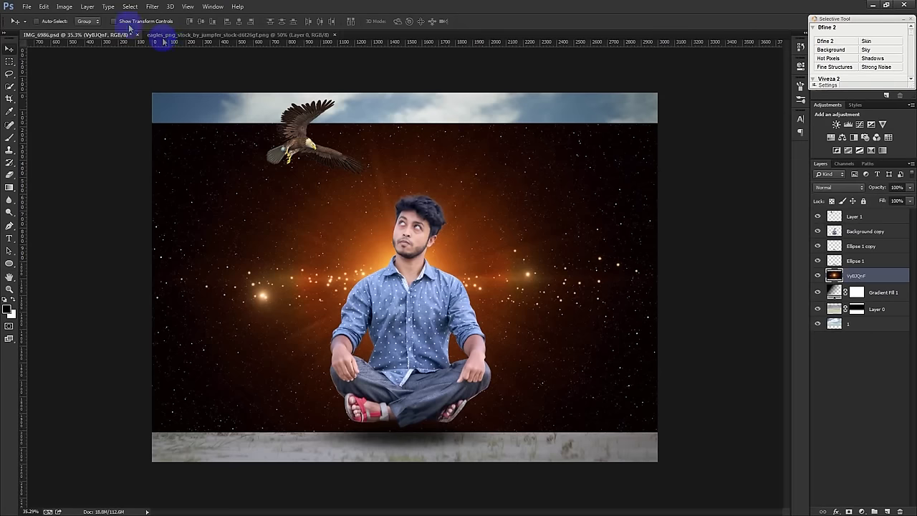
# Apply a Gaussian Blur to the starburst layer.
pyautogui.click(64, 6)
pyautogui.moveTo(152, 6)
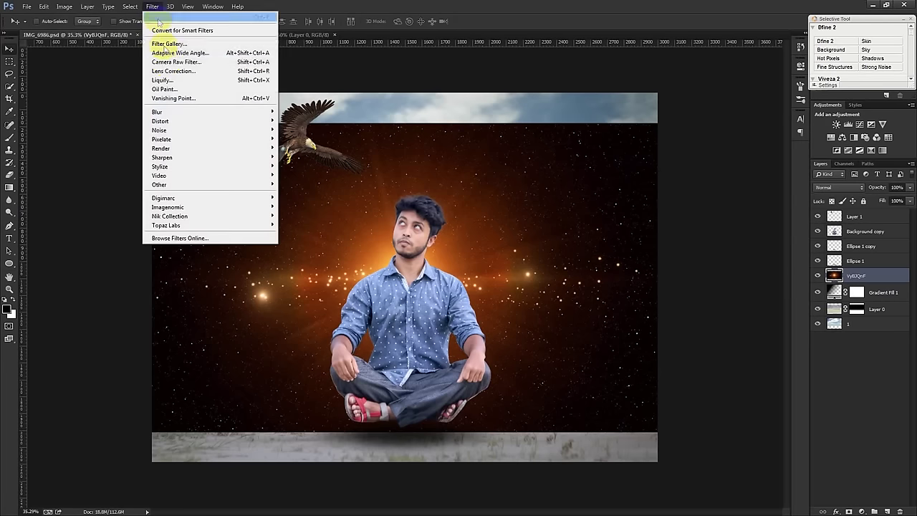
pyautogui.moveTo(156, 112)
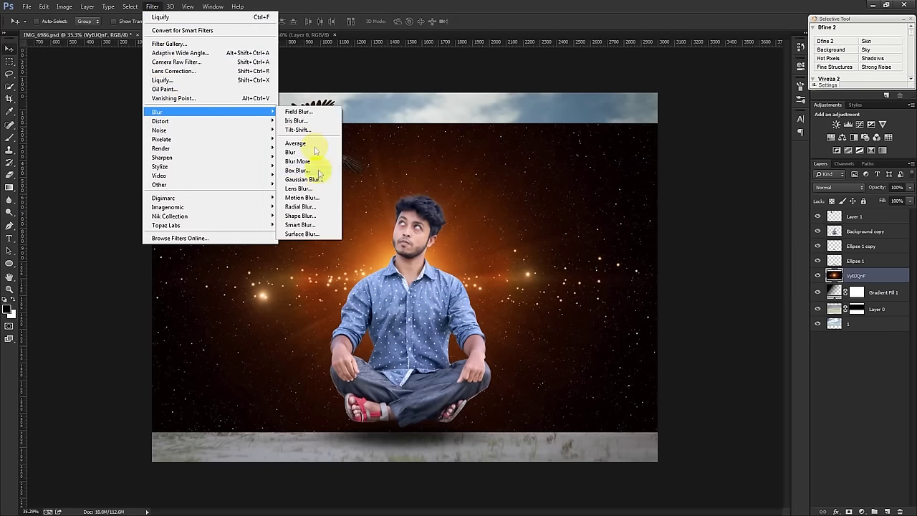
pyautogui.click(315, 179)
pyautogui.moveTo(548, 127); pyautogui.dragTo(580, 118)
pyautogui.click(640, 133)
# Blend the starburst in Screen mode and position the glow behind the man's head.
pyautogui.click(839, 186)
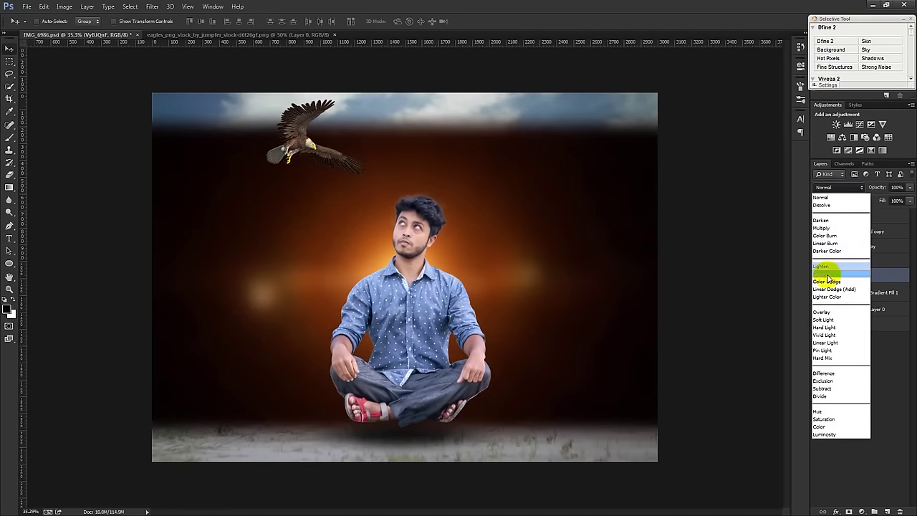
pyautogui.click(823, 260)
pyautogui.moveTo(510, 226); pyautogui.dragTo(508, 233)
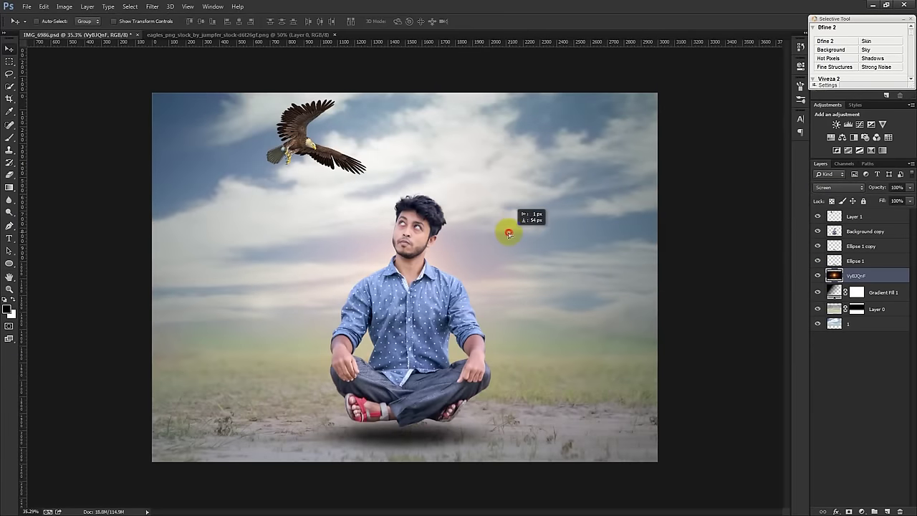
pyautogui.moveTo(507, 233)
pyautogui.mouseDown()
pyautogui.moveTo(501, 157)
pyautogui.moveTo(499, 239)
pyautogui.moveTo(509, 222)
pyautogui.mouseUp()
# Apply Levels to the glow with black input 38 and a lower white point, then set 78% opacity.
pyautogui.click(64, 6)
pyautogui.moveTo(79, 31)
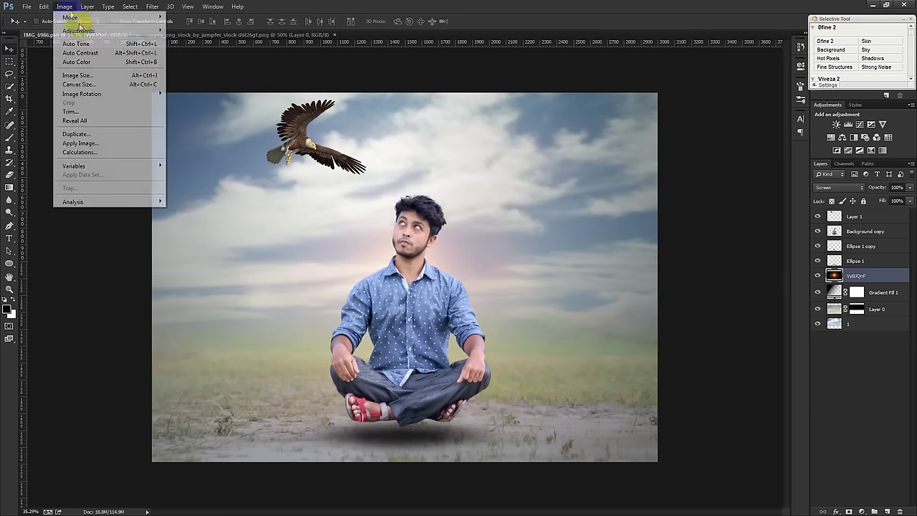
pyautogui.click(207, 39)
pyautogui.moveTo(374, 217); pyautogui.dragTo(393, 218)
pyautogui.moveTo(496, 217); pyautogui.dragTo(458, 218)
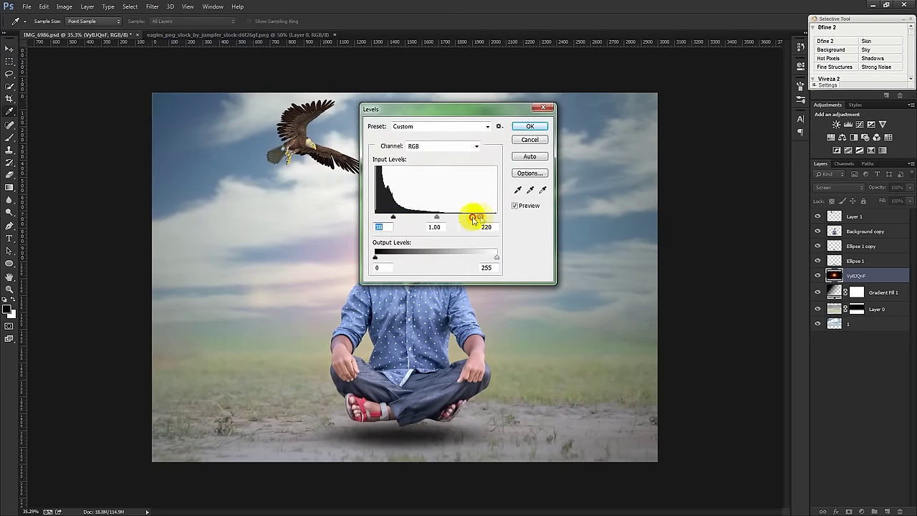
pyautogui.click(530, 126)
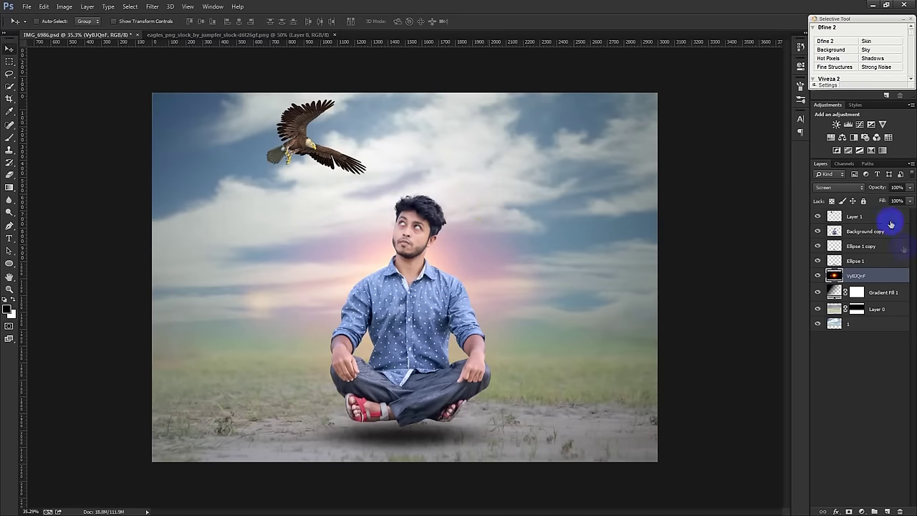
pyautogui.moveTo(872, 188); pyautogui.dragTo(873, 188)
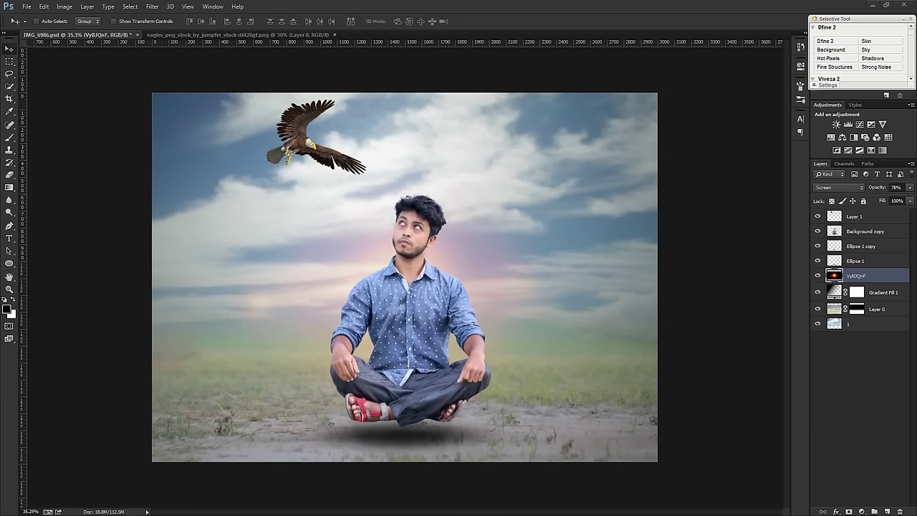
# Desaturate the glow to -41 with Hue/Saturation, restore 100% opacity, and nudge it up.
pyautogui.click(162, 10)
pyautogui.moveTo(78, 30)
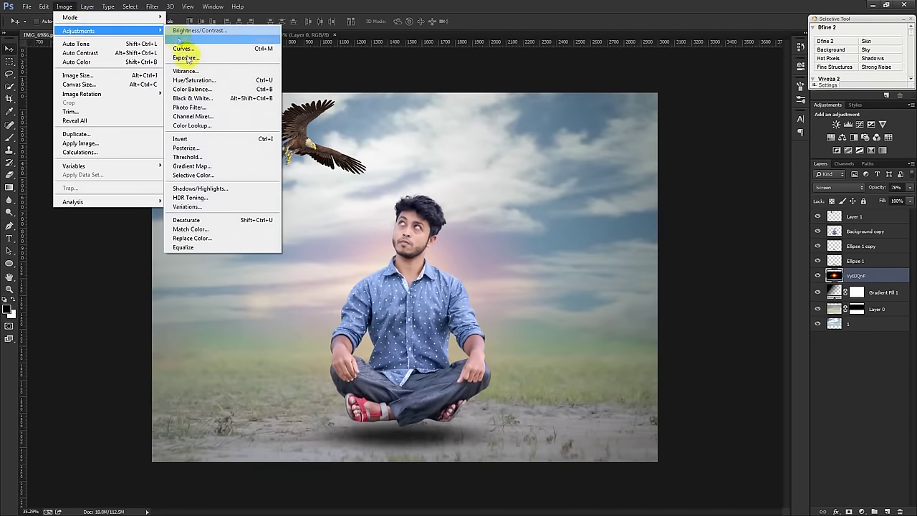
pyautogui.click(192, 80)
pyautogui.moveTo(435, 200); pyautogui.dragTo(412, 202)
pyautogui.click(541, 131)
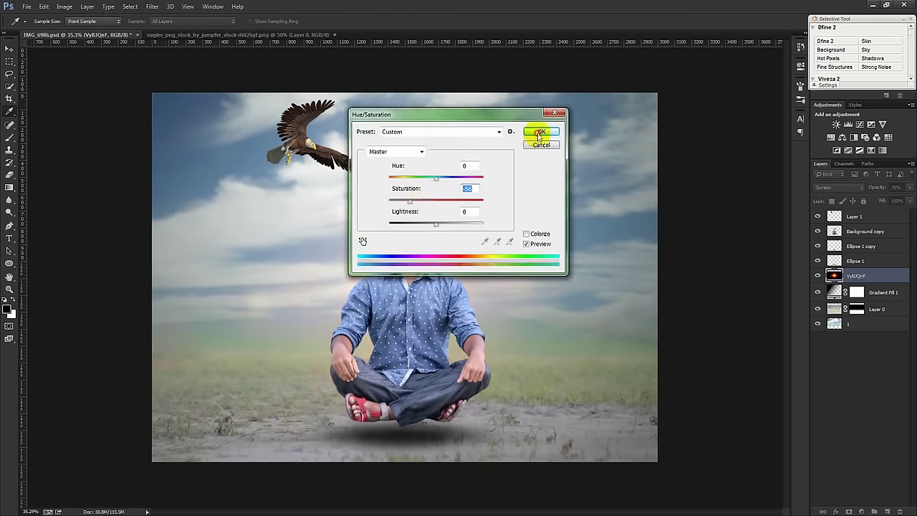
pyautogui.press('v')
pyautogui.press('0')
pyautogui.moveTo(726, 225)
pyautogui.mouseDown()
pyautogui.moveTo(654, 230)
pyautogui.moveTo(665, 133)
pyautogui.moveTo(665, 207)
pyautogui.moveTo(656, 216)
pyautogui.mouseUp()
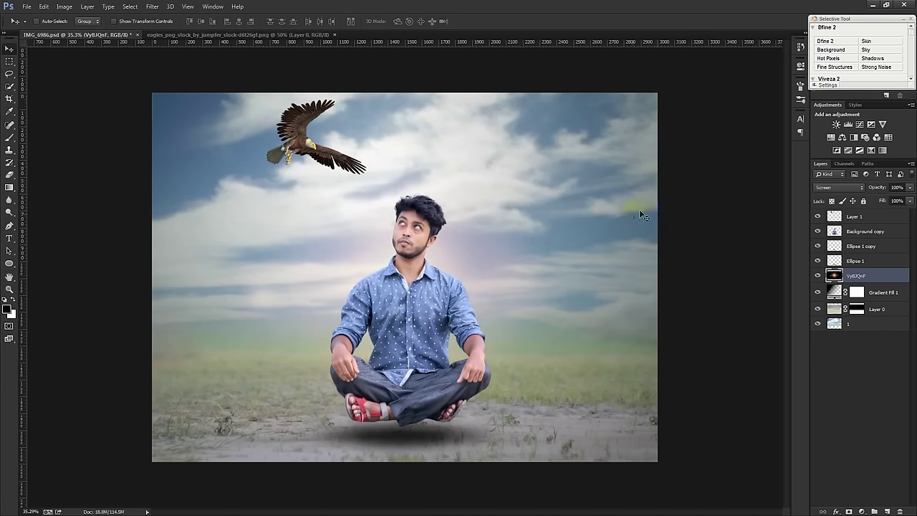
# Add a new empty Layer 2 in the Layers panel.
pyautogui.click(874, 219)
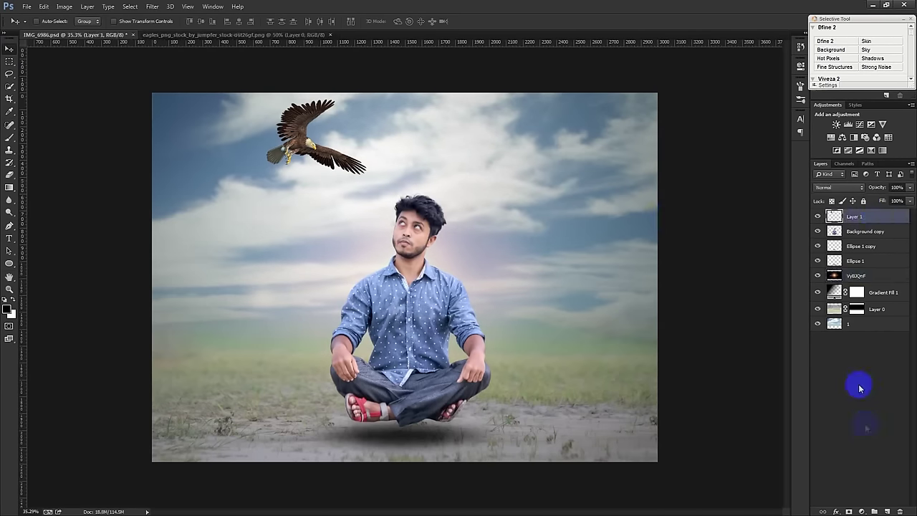
pyautogui.click(881, 279)
pyautogui.click(887, 511)
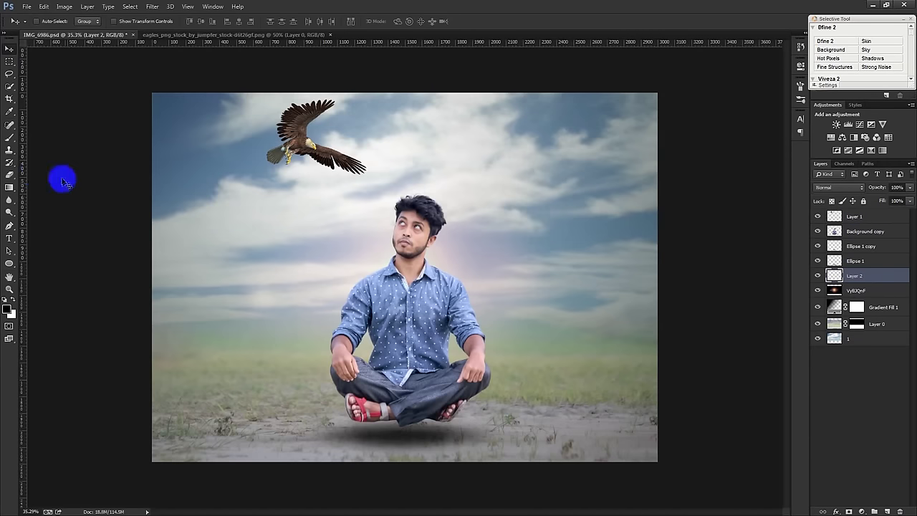
# Set up a large soft round brush with white as the painting colour.
pyautogui.click(10, 138)
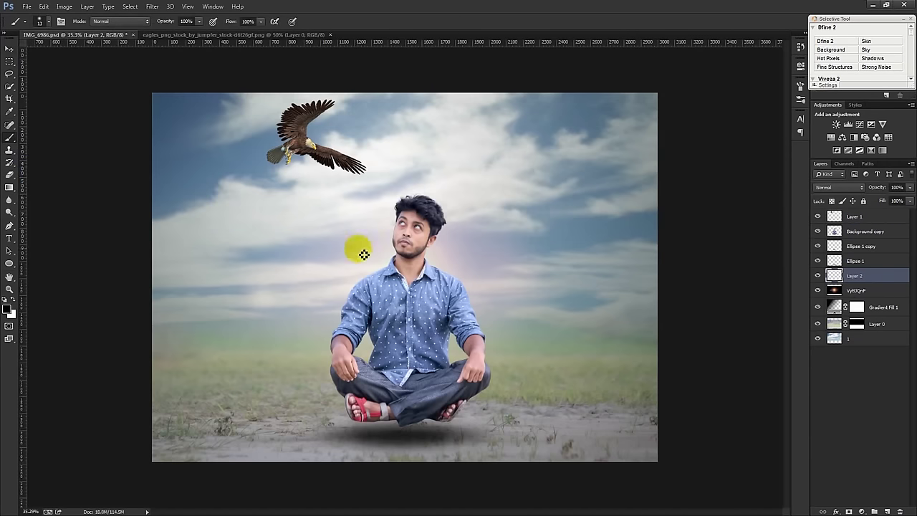
pyautogui.rightClick(350, 235)
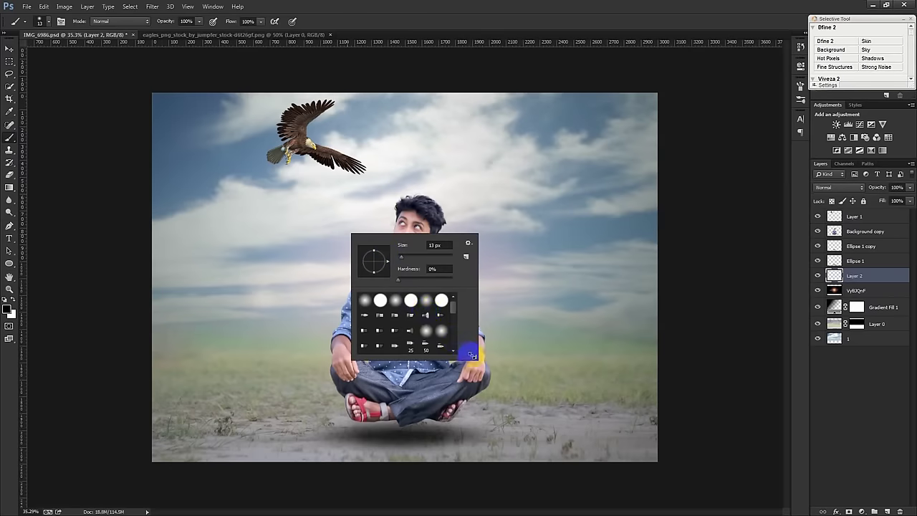
pyautogui.moveTo(471, 354); pyautogui.dragTo(620, 430)
pyautogui.click(410, 300)
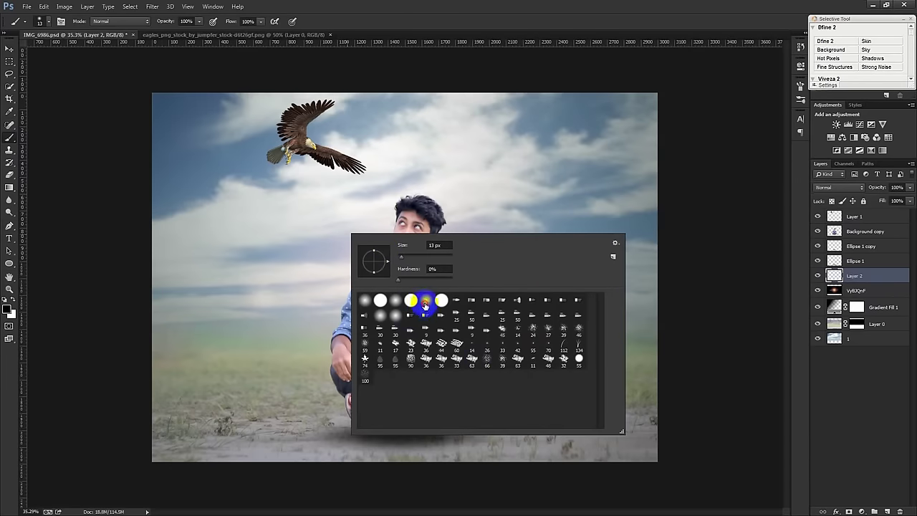
pyautogui.click(489, 75)
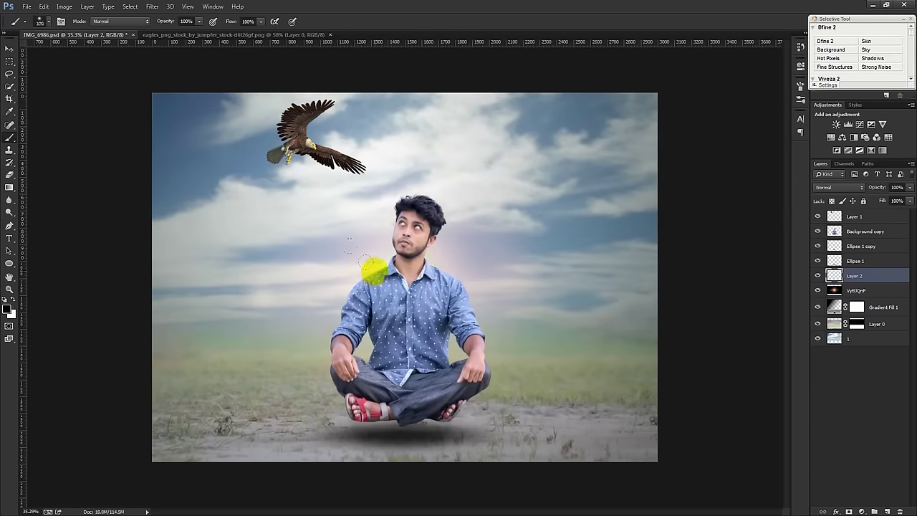
pyautogui.click(13, 301)
# Paint a white glow around the man, undo the strokes, and open the foreground colour picker.
pyautogui.click(405, 283)
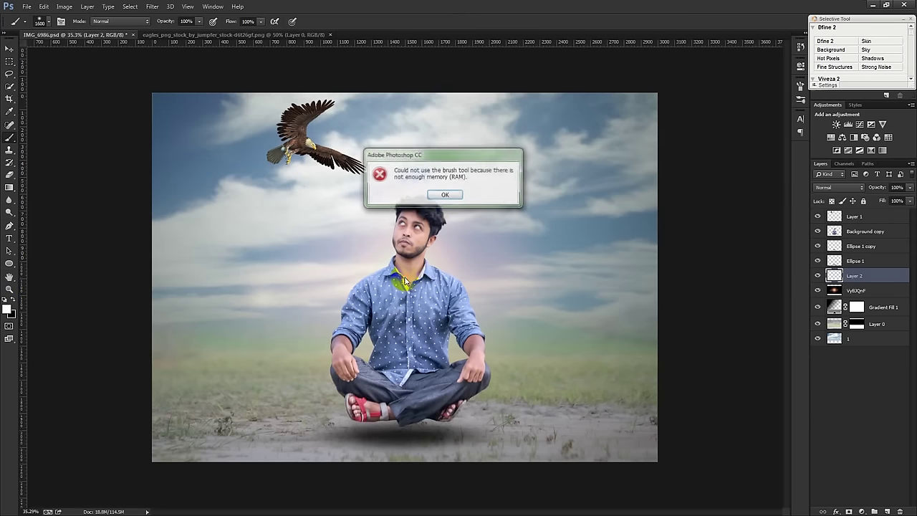
pyautogui.click(441, 197)
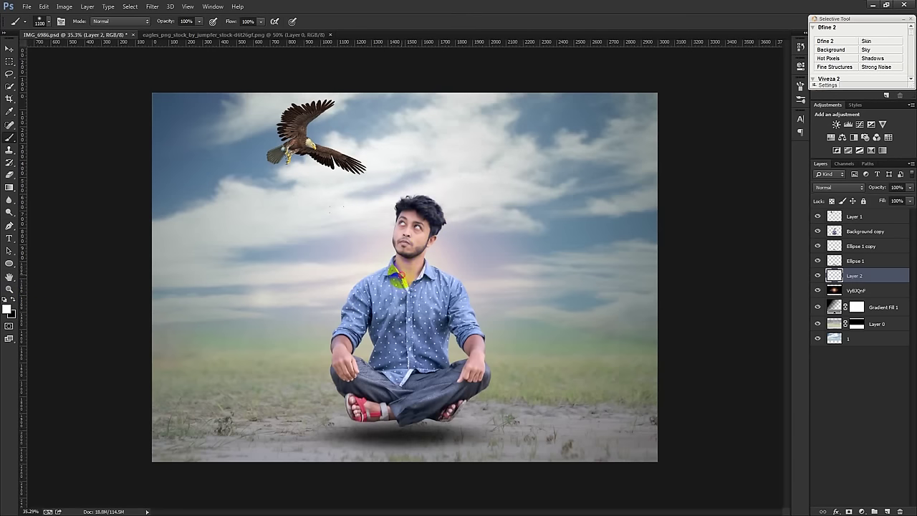
pyautogui.click(403, 271)
pyautogui.click(429, 272)
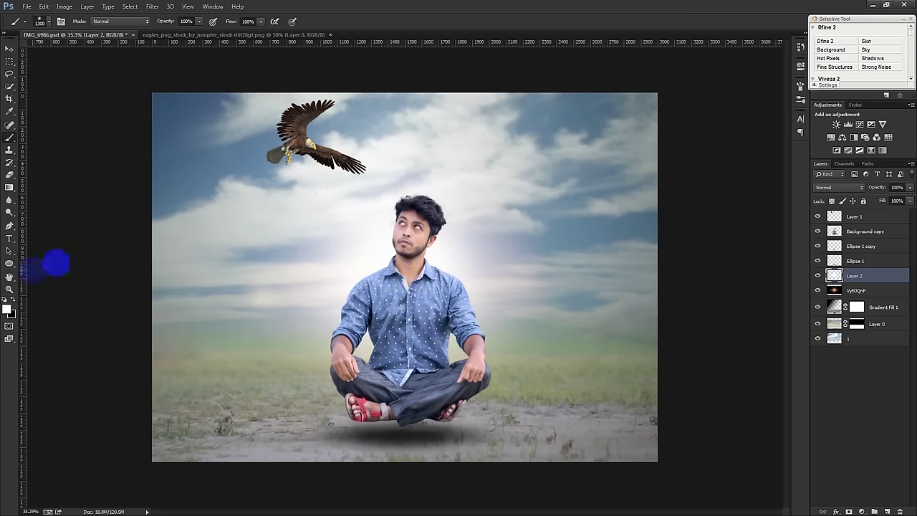
pyautogui.hotkey('ctrl', 'alt', 'z')
pyautogui.hotkey('ctrl', 'alt', 'z')
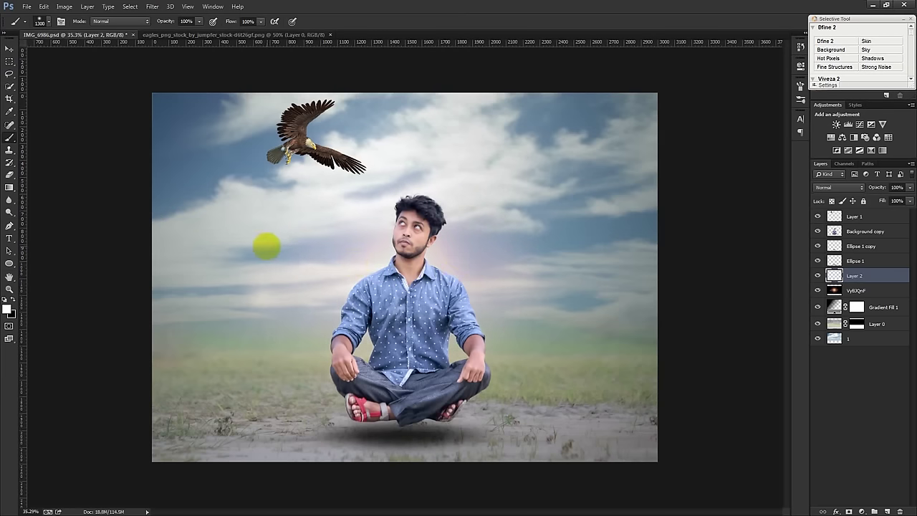
pyautogui.click(8, 309)
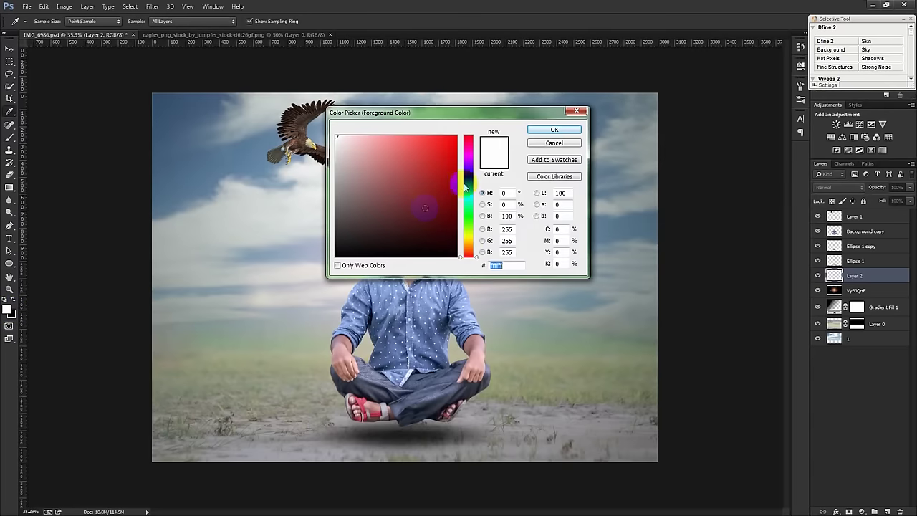
# Choose pale yellow fff9e2 and paint a soft glow around the sun.
pyautogui.click(467, 241)
pyautogui.click(351, 136)
pyautogui.click(553, 130)
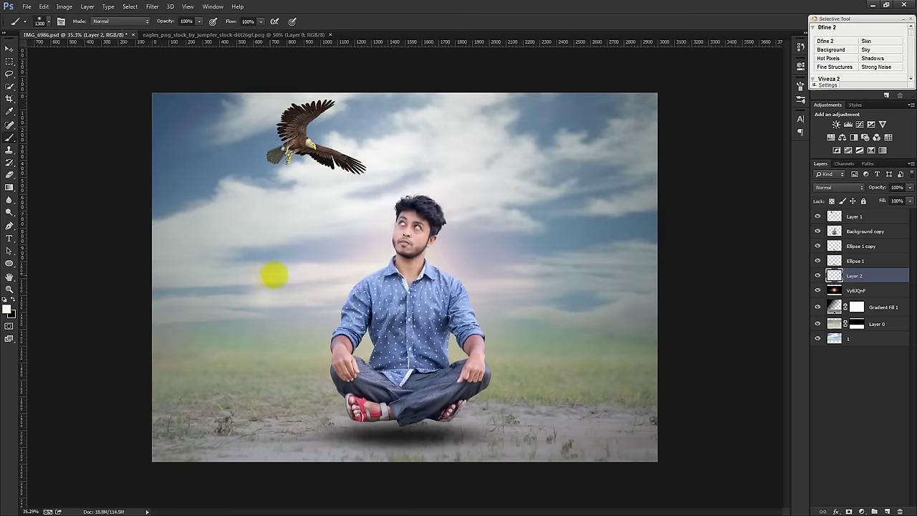
pyautogui.click(275, 274)
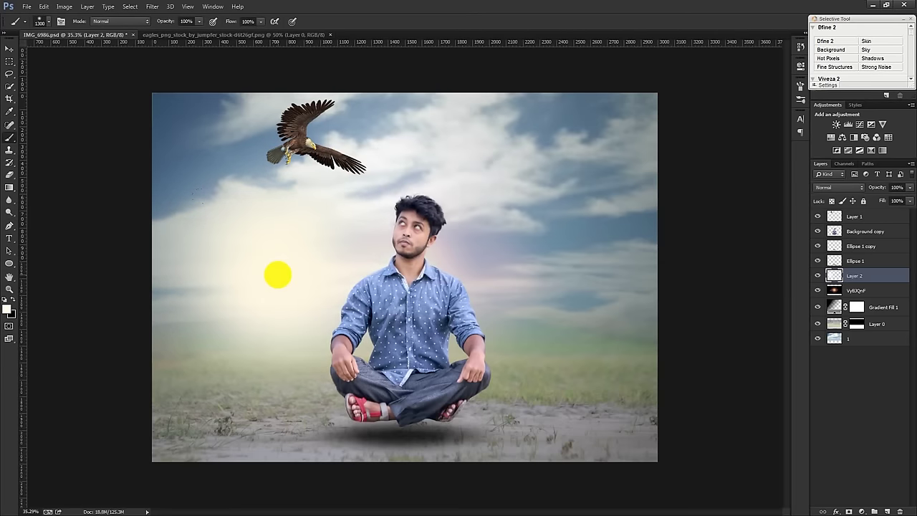
# Try moving the sun glow onto the man's shoulder, then back into the left sky.
pyautogui.click(9, 48)
pyautogui.moveTo(278, 274); pyautogui.dragTo(440, 280)
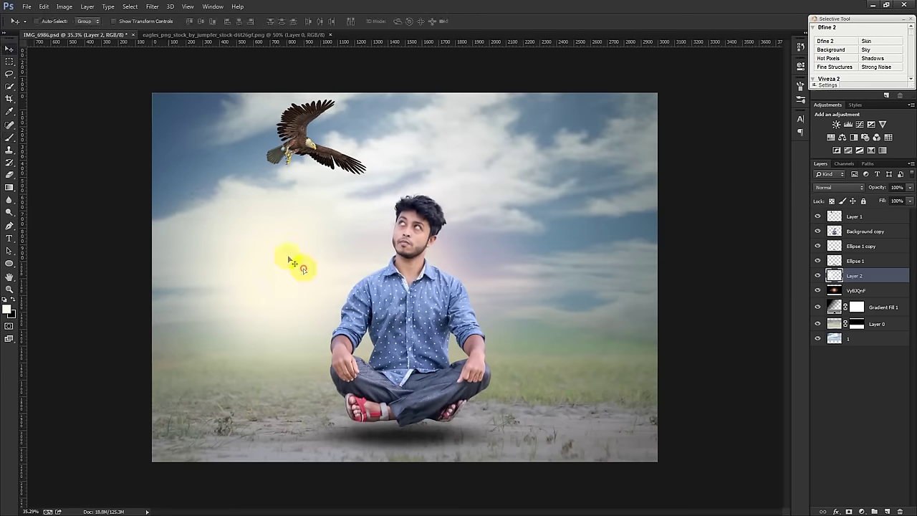
pyautogui.moveTo(441, 280); pyautogui.dragTo(275, 294)
pyautogui.click(7, 307)
# Paint a soft yellow blob in the sky and move it behind the man's head.
pyautogui.click(9, 136)
pyautogui.moveTo(327, 246); pyautogui.dragTo(276, 270)
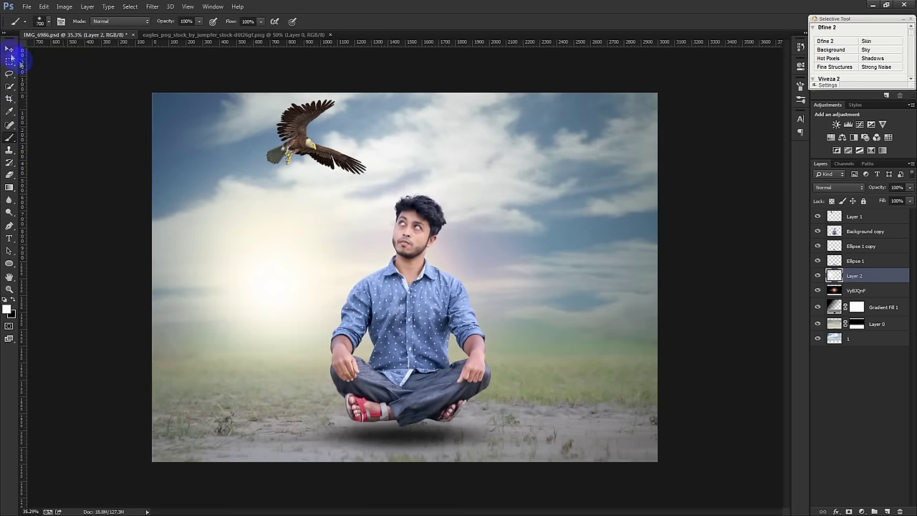
pyautogui.click(10, 48)
pyautogui.moveTo(266, 256); pyautogui.dragTo(441, 287)
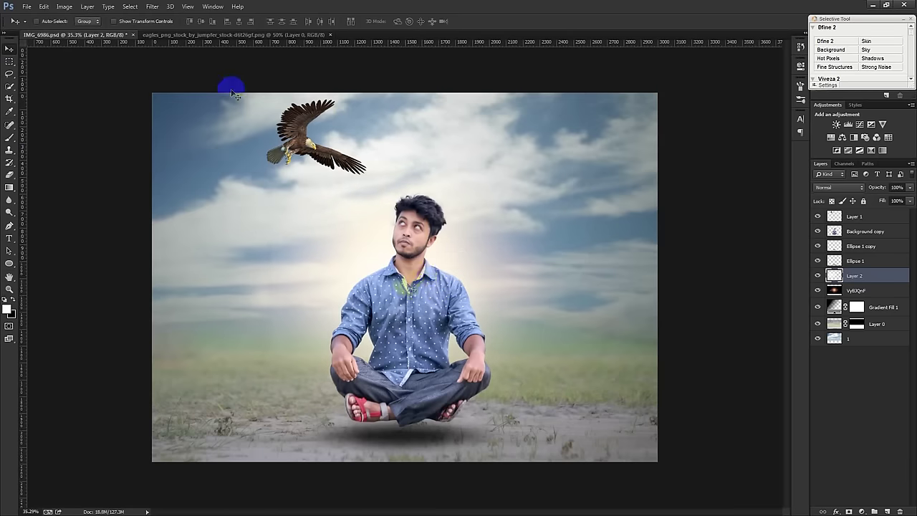
# Gaussian-blur the Layer 2 sun glow and nudge it into place.
pyautogui.click(152, 6)
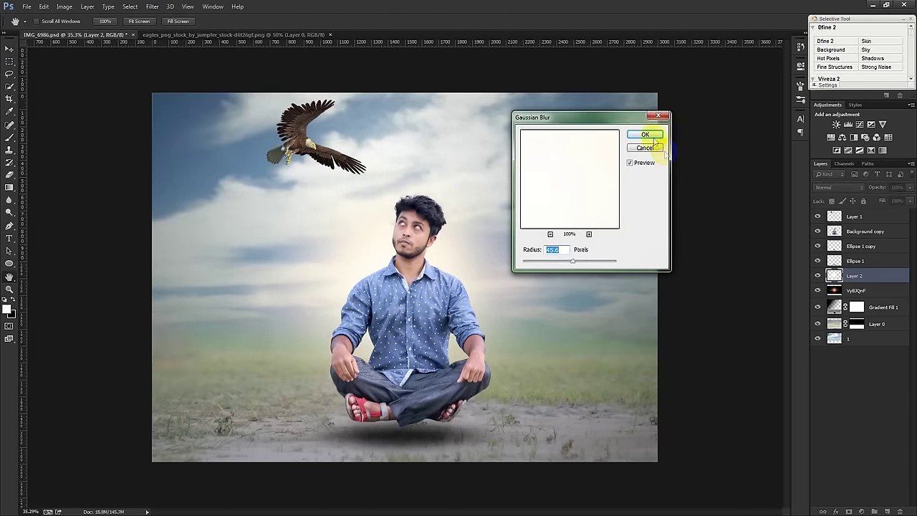
pyautogui.click(644, 134)
pyautogui.moveTo(494, 220); pyautogui.dragTo(498, 236)
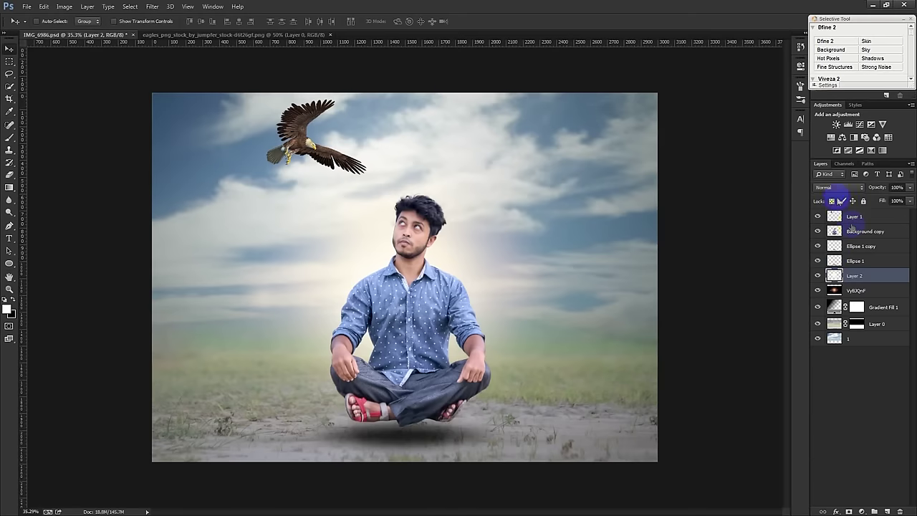
# Blend the Layer 2 sun glow in Screen mode at 81% opacity.
pyautogui.click(839, 187)
pyautogui.click(831, 272)
pyautogui.moveTo(877, 186); pyautogui.dragTo(857, 187)
pyautogui.click(675, 242)
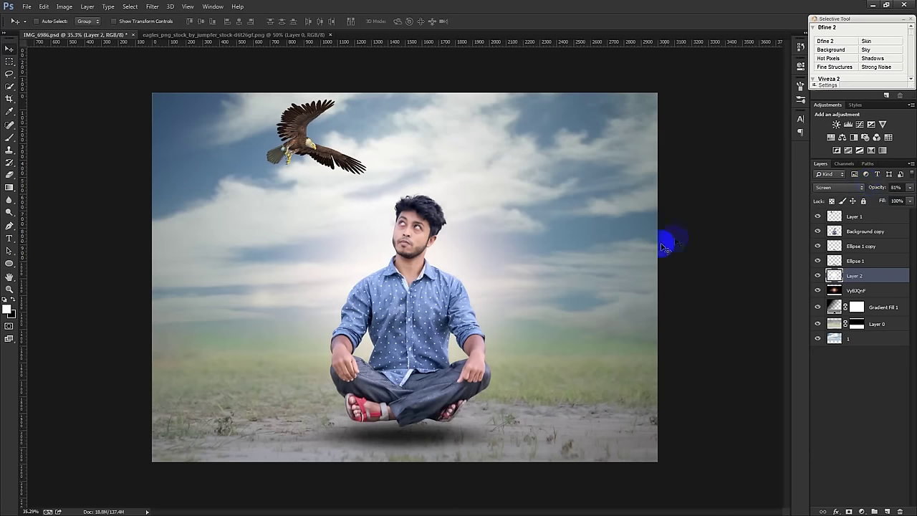
pyautogui.click(869, 216)
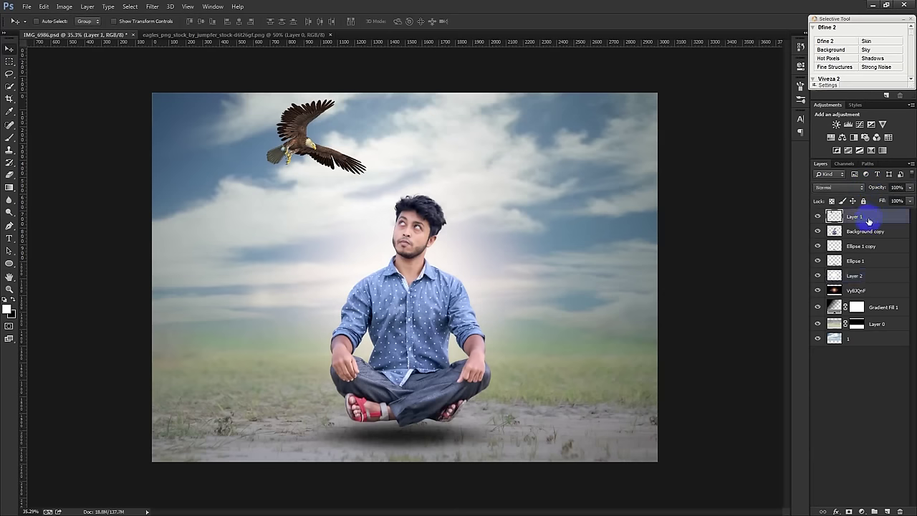
# Add a grey-to-transparent Linear 90° Gradient Fill 2 layer, shifted down over the lower image.
pyautogui.click(862, 511)
pyautogui.click(827, 314)
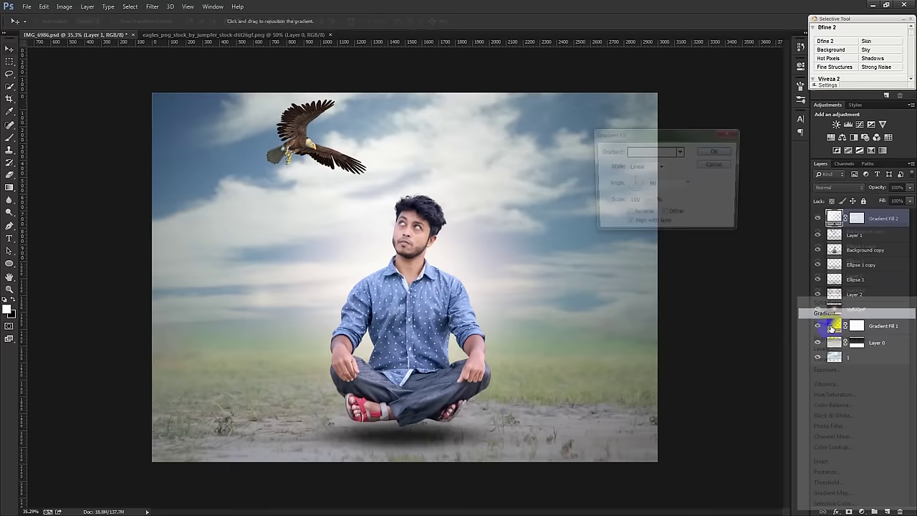
pyautogui.click(680, 151)
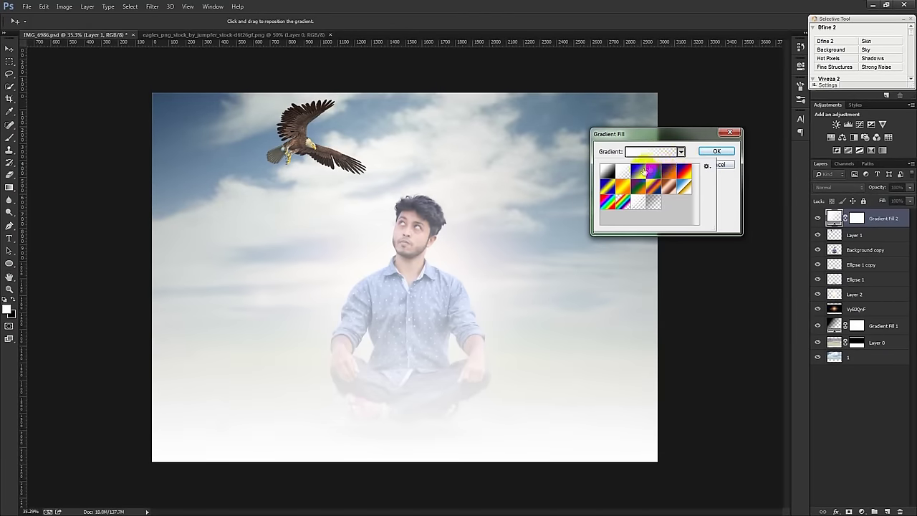
pyautogui.click(654, 204)
pyautogui.click(643, 141)
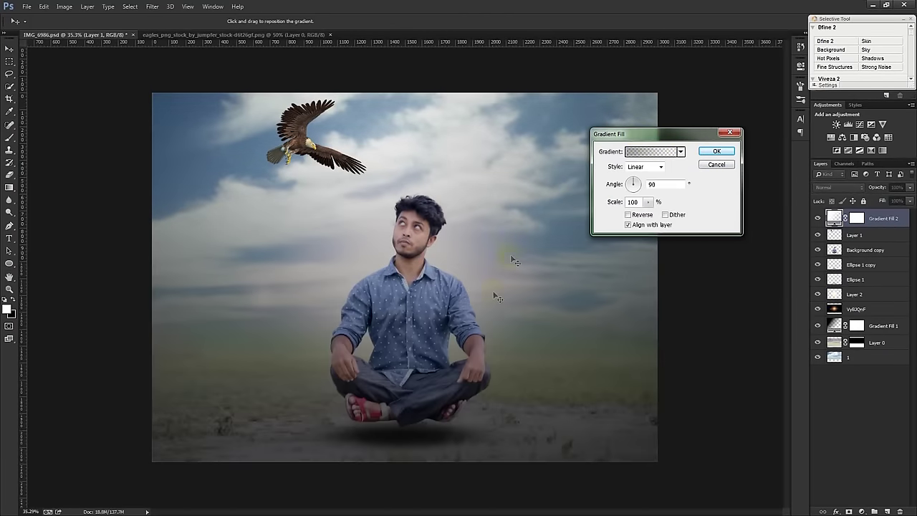
pyautogui.moveTo(456, 325); pyautogui.dragTo(449, 418)
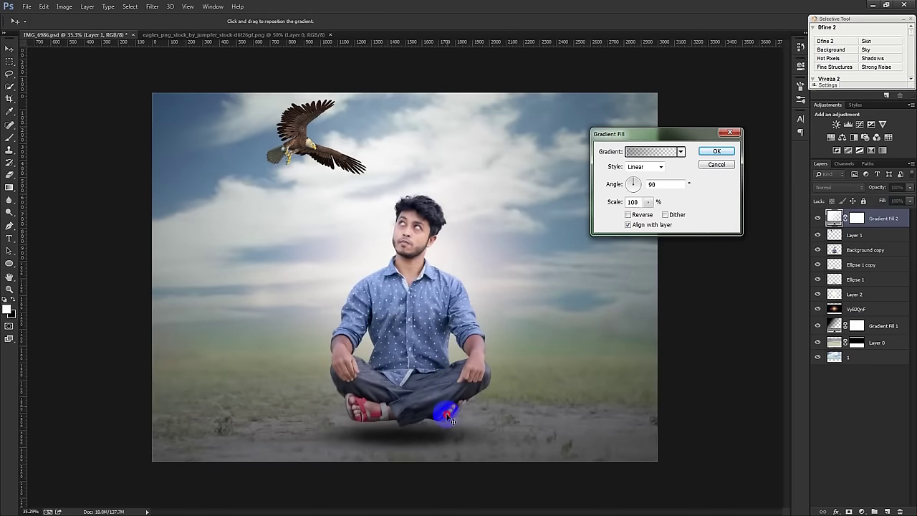
pyautogui.click(717, 151)
pyautogui.click(863, 249)
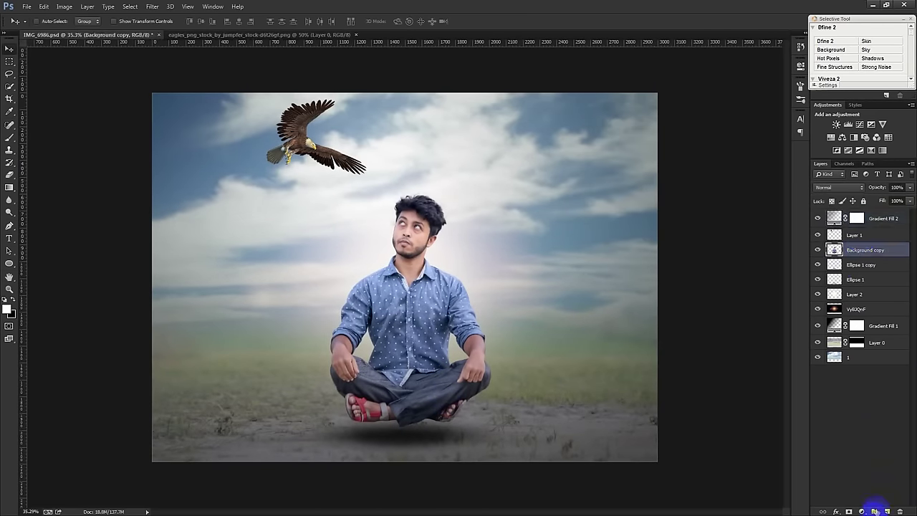
# Add a Levels 1 adjustment above Background copy with input 28/0.70/255 and output white 217.
pyautogui.click(863, 510)
pyautogui.click(770, 345)
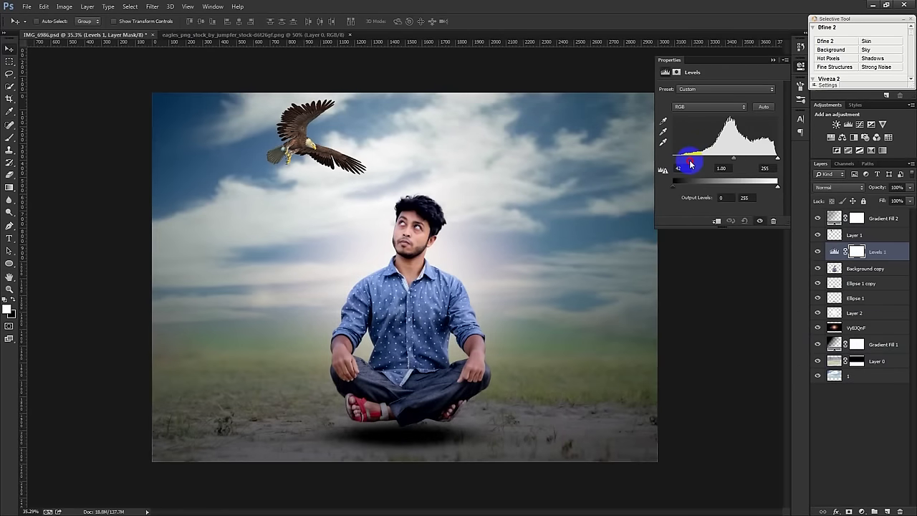
pyautogui.moveTo(674, 163)
pyautogui.mouseDown()
pyautogui.moveTo(746, 158)
pyautogui.moveTo(682, 163)
pyautogui.moveTo(686, 186)
pyautogui.mouseUp()
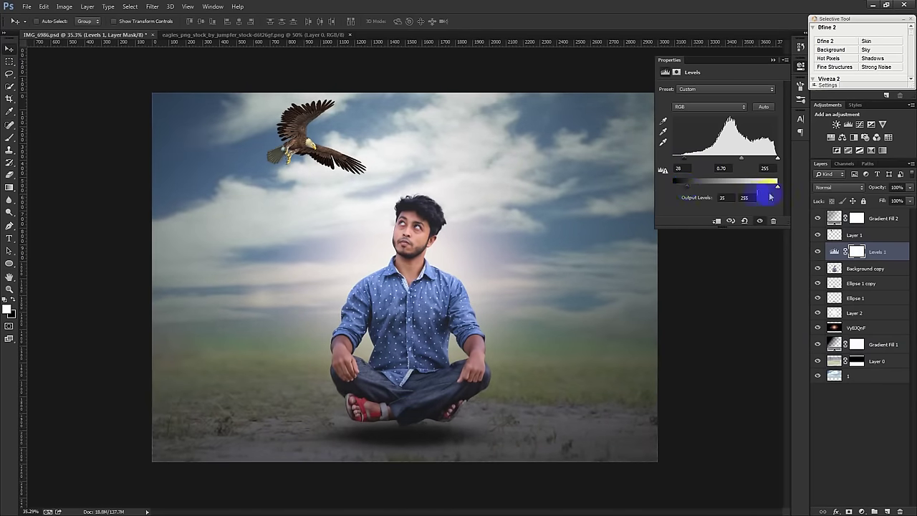
pyautogui.moveTo(778, 190); pyautogui.dragTo(763, 188)
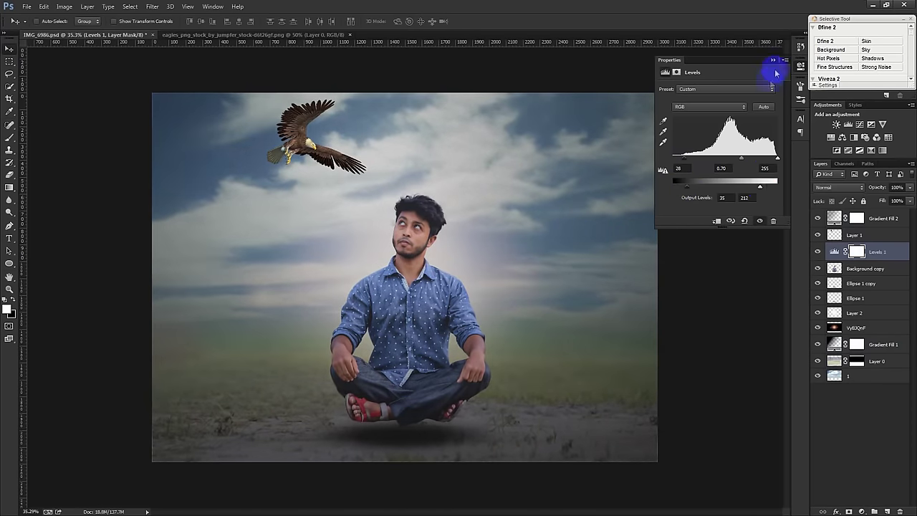
pyautogui.click(774, 59)
pyautogui.scroll(2, 423, 389)
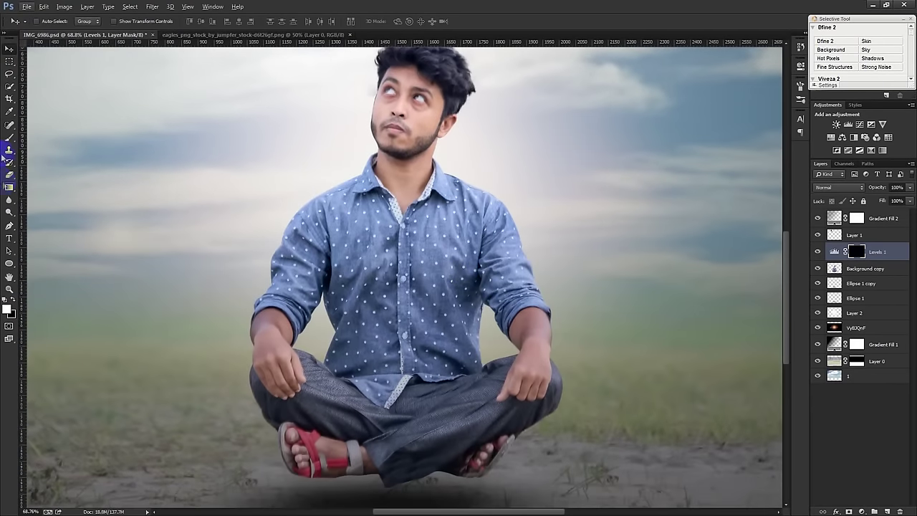
# Clip Levels 1 to Background copy after a first brush stroke along the ground.
pyautogui.click(11, 138)
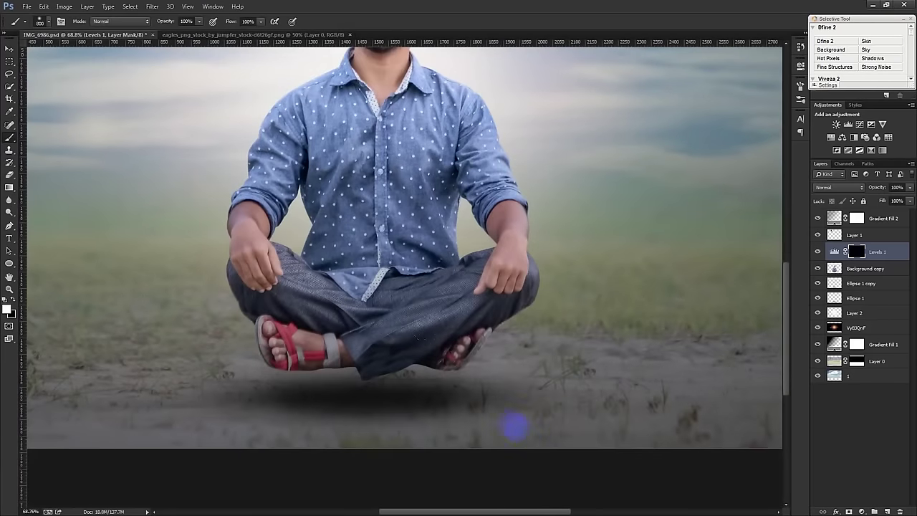
pyautogui.moveTo(514, 426)
pyautogui.mouseDown()
pyautogui.moveTo(270, 436)
pyautogui.moveTo(348, 442)
pyautogui.mouseUp()
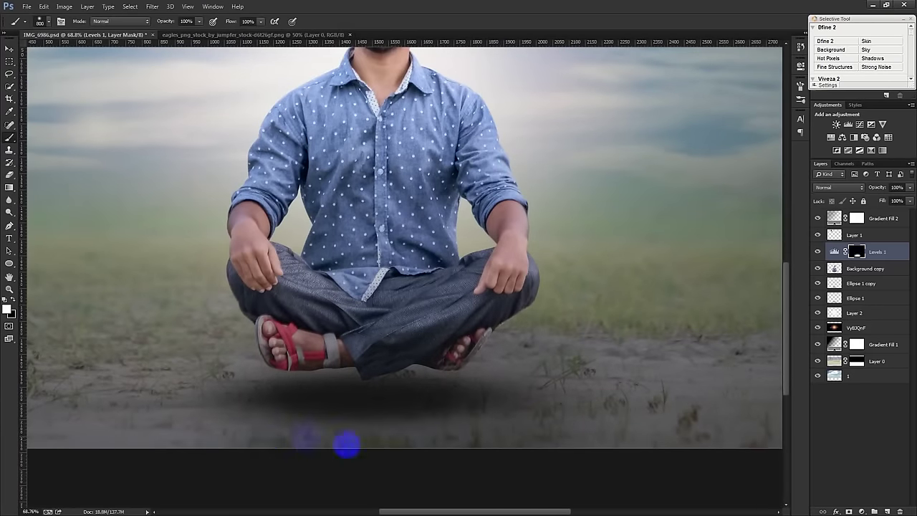
pyautogui.click(858, 252)
pyautogui.keyDown('alt'); pyautogui.click(869, 260); pyautogui.keyUp('alt')
pyautogui.click(444, 358)
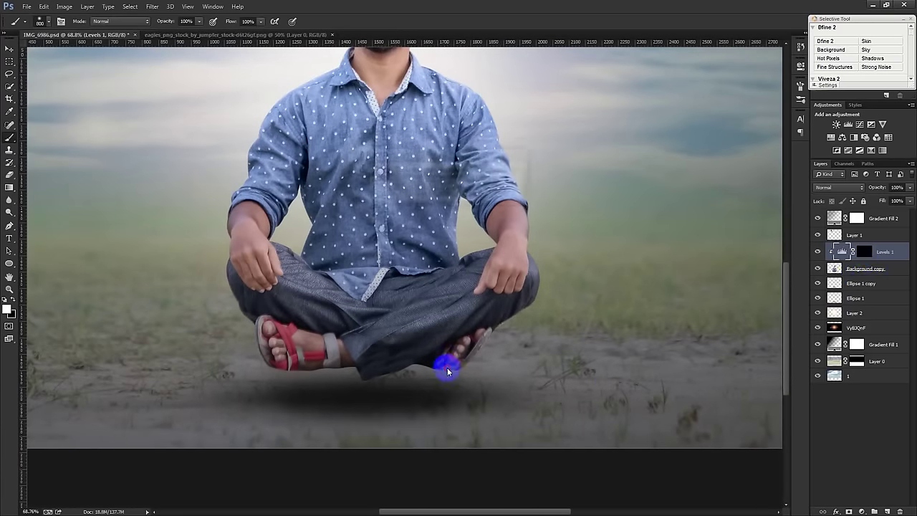
pyautogui.press('Return')
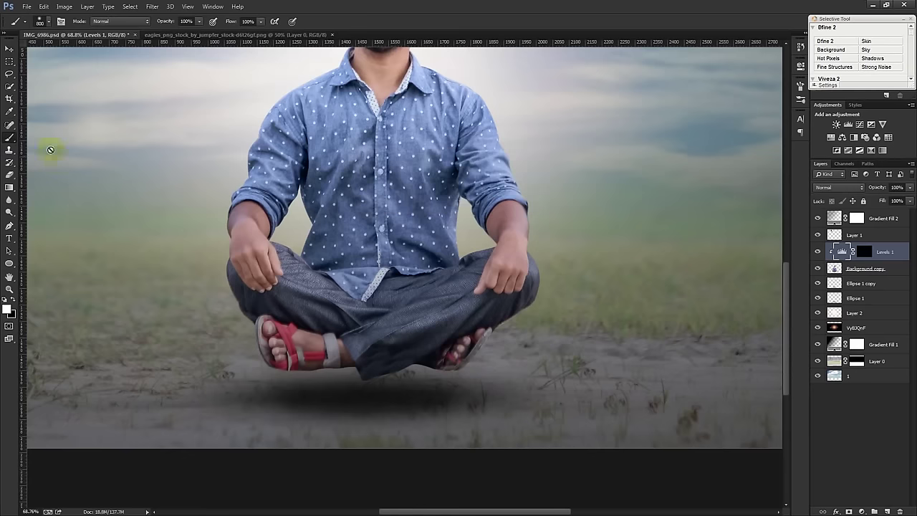
# Paint white into the Levels 1 mask over the ground shadow beneath the man.
pyautogui.click(863, 252)
pyautogui.moveTo(467, 405)
pyautogui.mouseDown()
pyautogui.moveTo(409, 413)
pyautogui.moveTo(360, 437)
pyautogui.mouseUp()
pyautogui.click(492, 427)
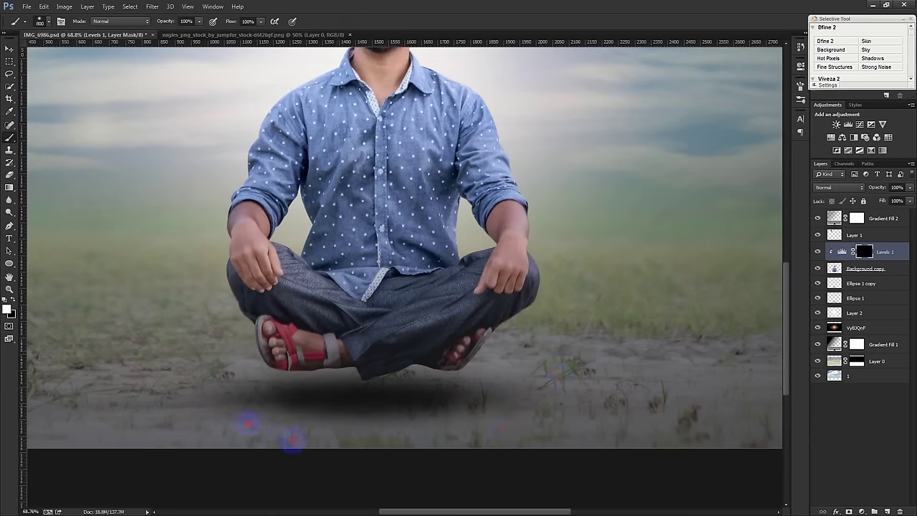
pyautogui.moveTo(549, 394); pyautogui.dragTo(511, 425)
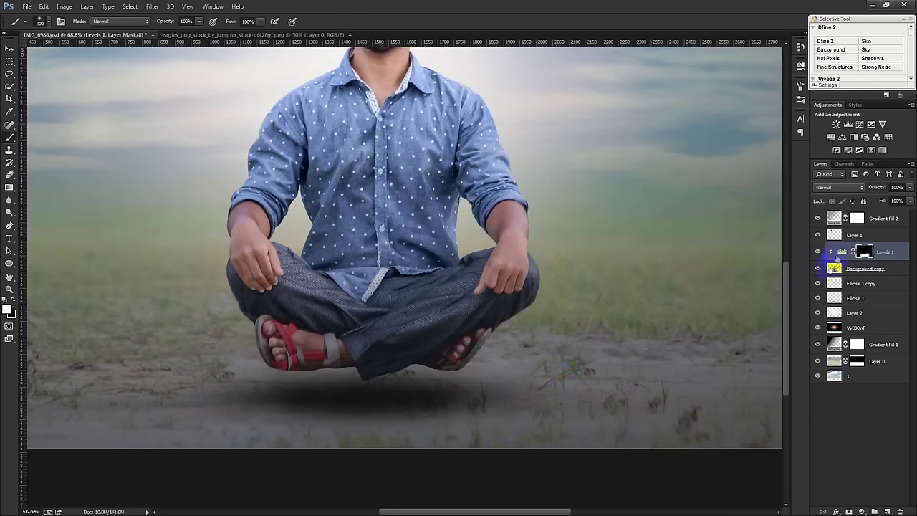
# Retune Levels 1 to input 0/0.48/255 and output 38–236, brightening the man's legs.
pyautogui.doubleClick(842, 251)
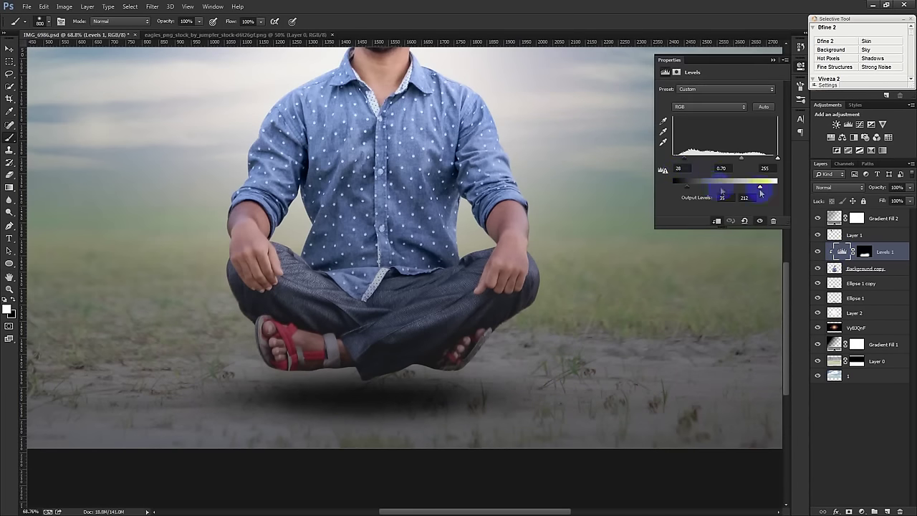
pyautogui.moveTo(760, 188); pyautogui.dragTo(773, 187)
pyautogui.click(690, 188)
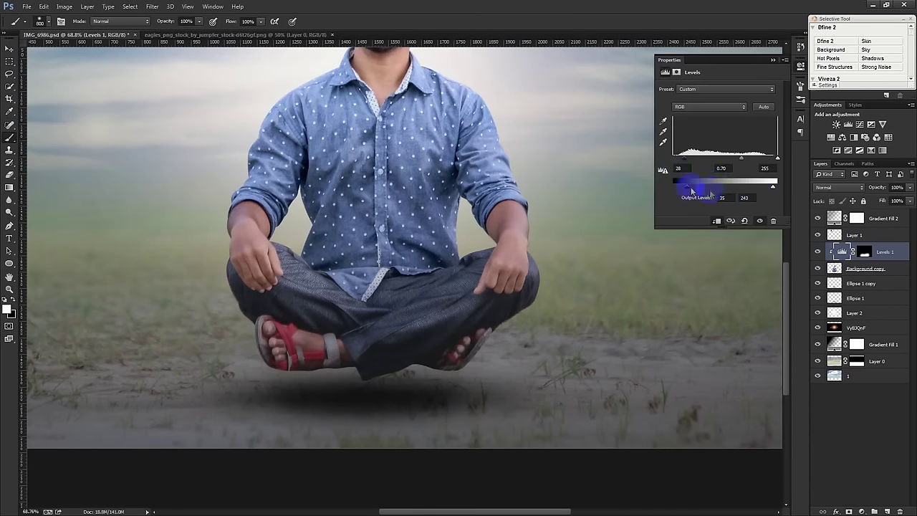
pyautogui.moveTo(674, 189); pyautogui.dragTo(680, 188)
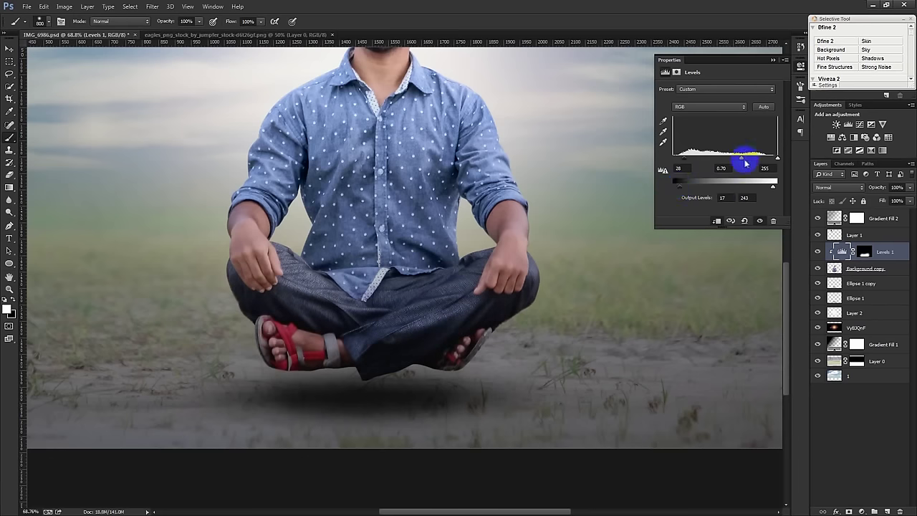
pyautogui.moveTo(742, 162)
pyautogui.mouseDown()
pyautogui.moveTo(731, 159)
pyautogui.moveTo(745, 159)
pyautogui.mouseUp()
pyautogui.moveTo(673, 161); pyautogui.dragTo(671, 159)
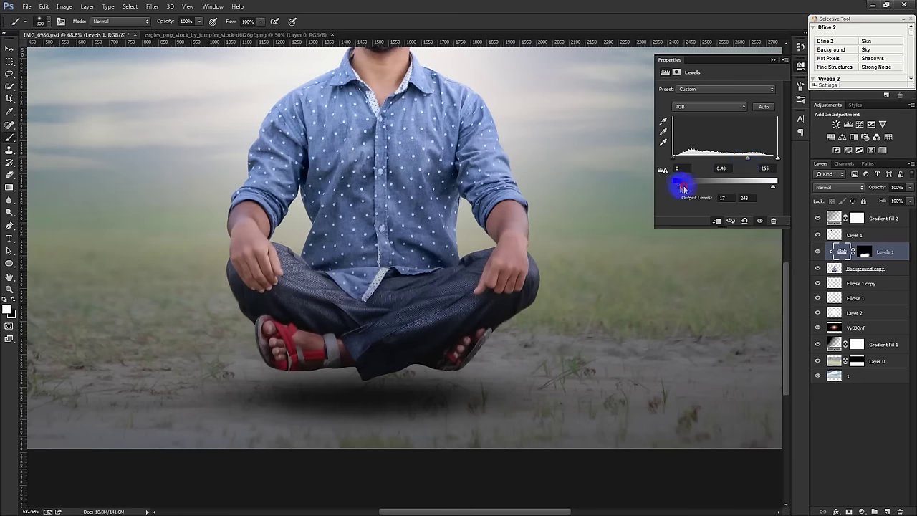
pyautogui.moveTo(682, 188); pyautogui.dragTo(689, 191)
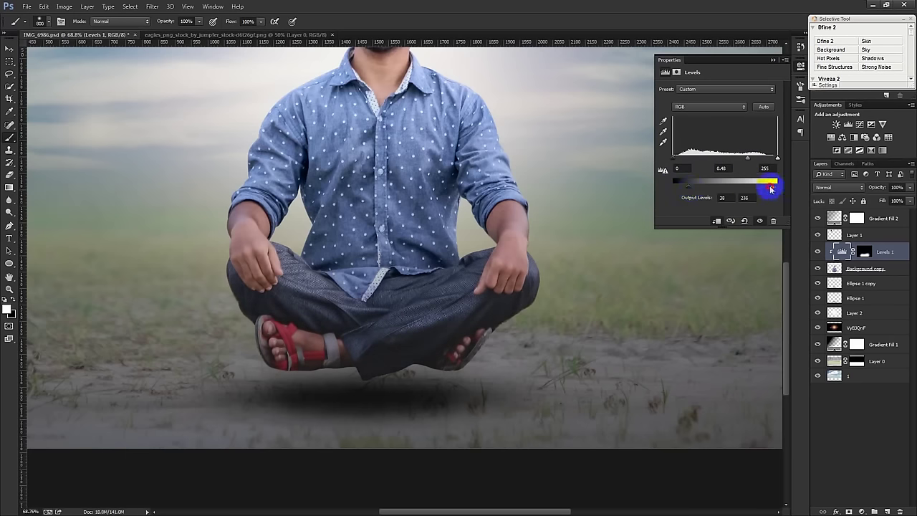
pyautogui.click(771, 61)
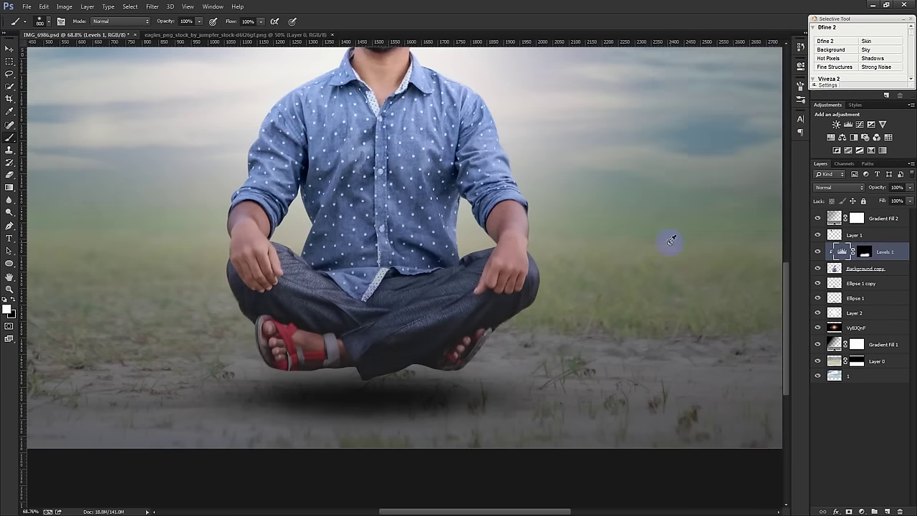
pyautogui.scroll(-3, 669, 242)
pyautogui.click(9, 48)
pyautogui.scroll(1, 451, 256)
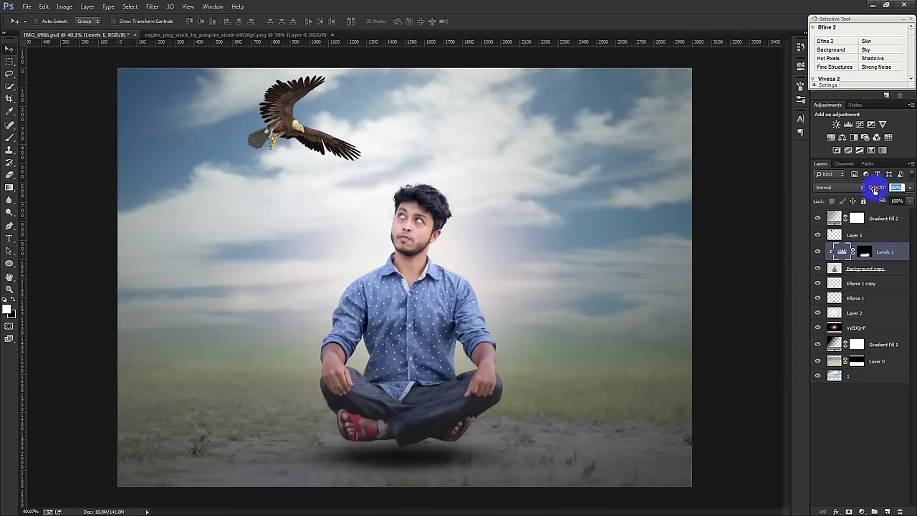
# Keep Levels 1 at 88% opacity and add a new gradient fill above Gradient Fill 2.
pyautogui.click(614, 250)
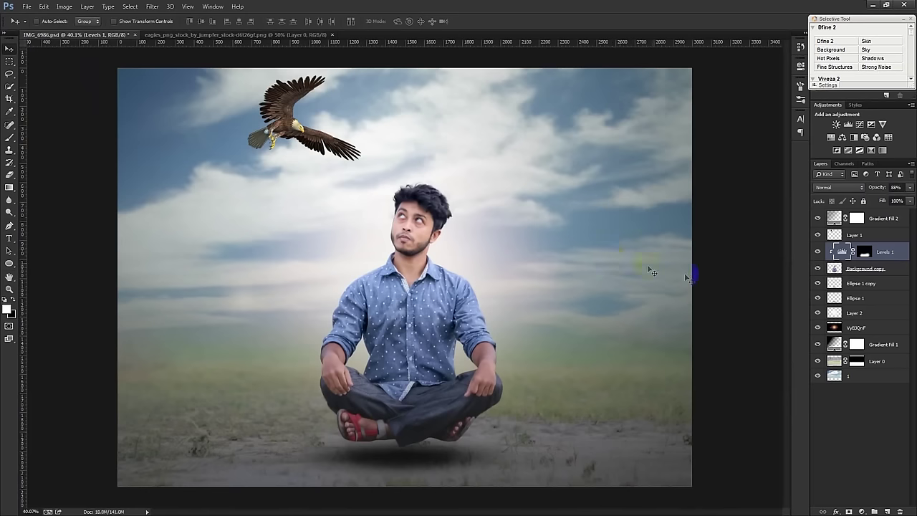
pyautogui.keyDown('ctrl'); pyautogui.click(877, 213); pyautogui.keyUp('ctrl')
pyautogui.click(877, 213)
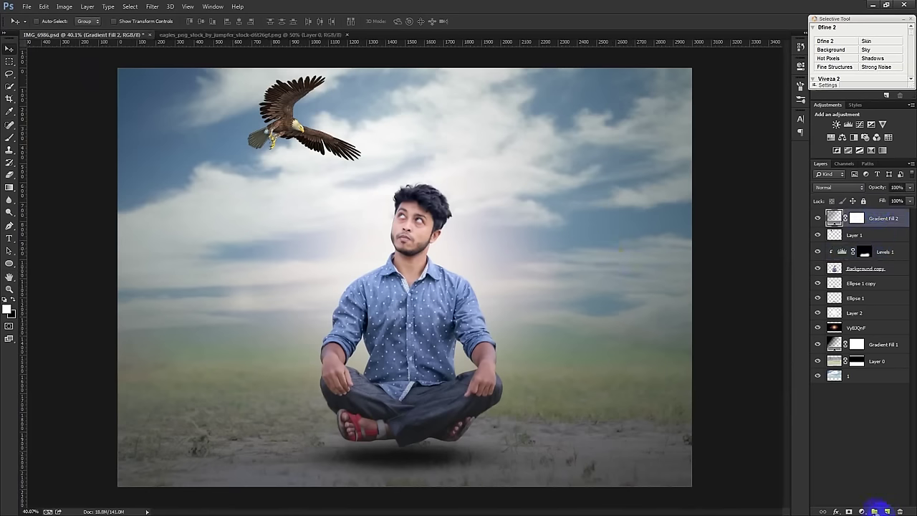
pyautogui.click(863, 510)
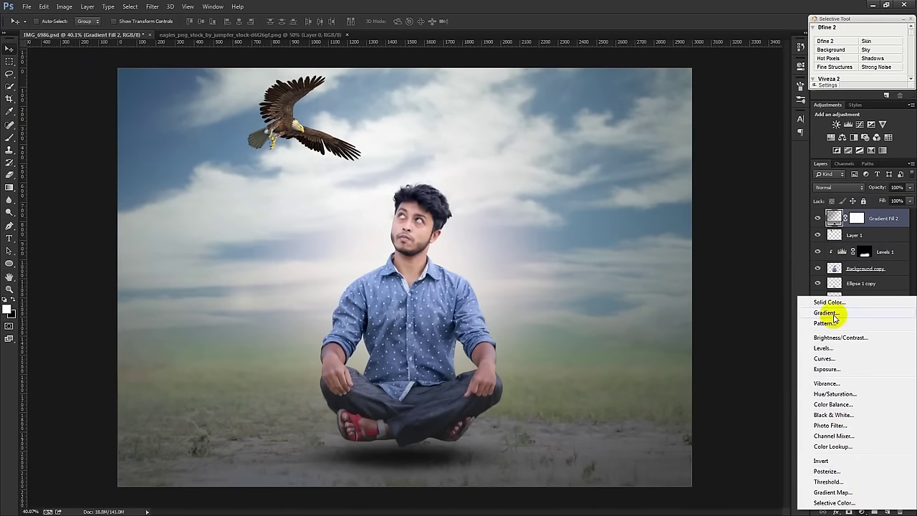
pyautogui.click(828, 309)
# Make the new gradient a darker reversed radial preset at 446% scale, centred on the man's head.
pyautogui.click(681, 151)
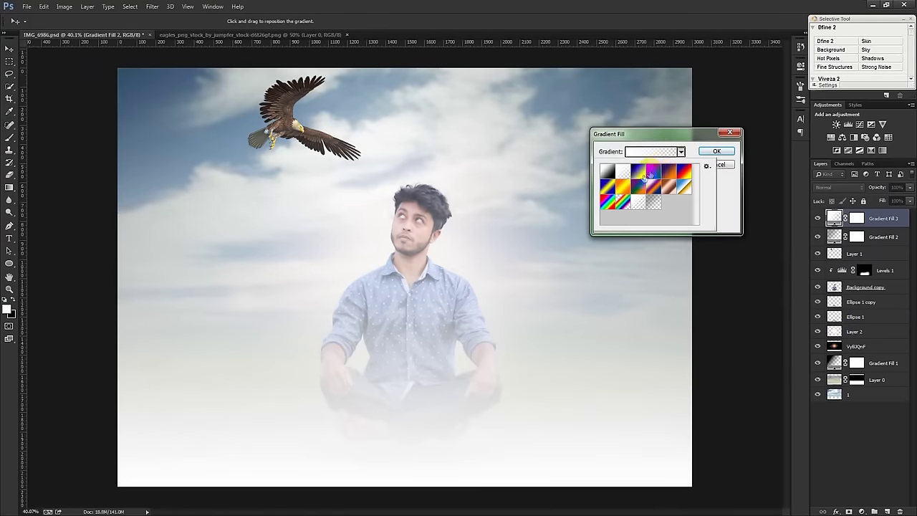
pyautogui.click(655, 212)
pyautogui.click(637, 153)
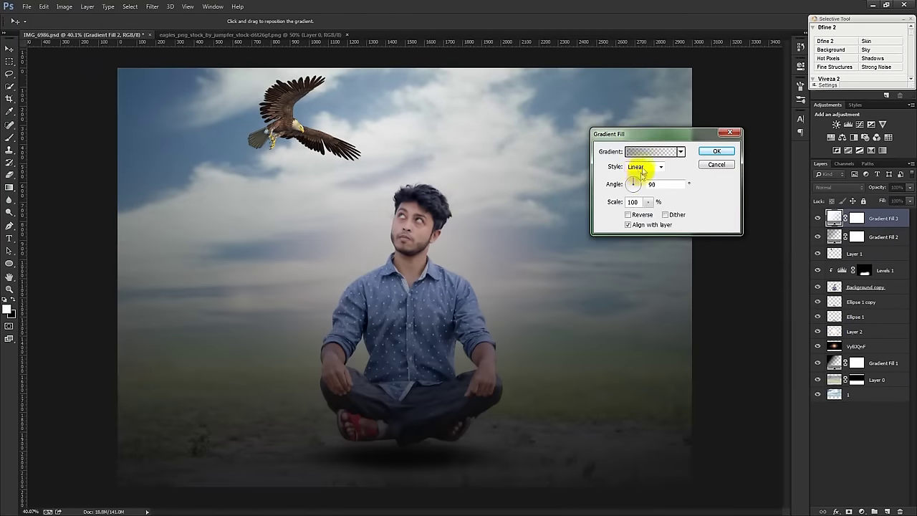
pyautogui.click(643, 169)
pyautogui.click(634, 180)
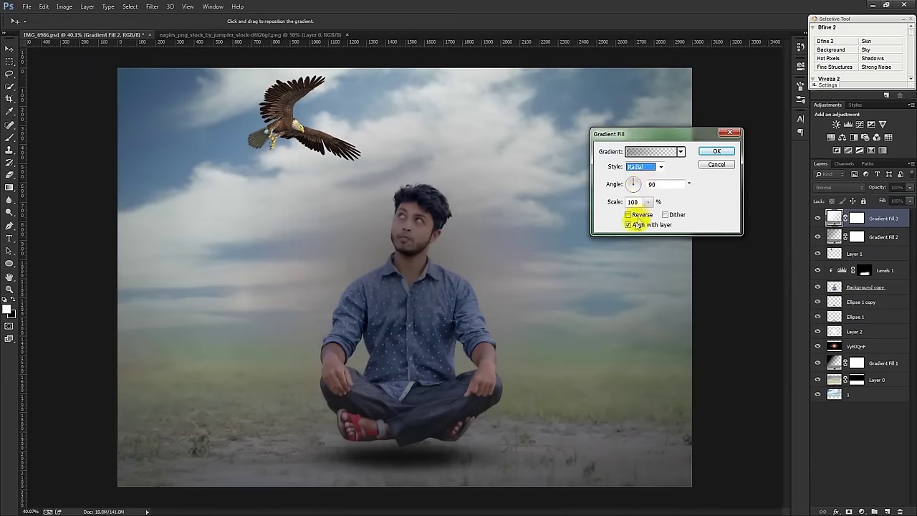
pyautogui.click(636, 215)
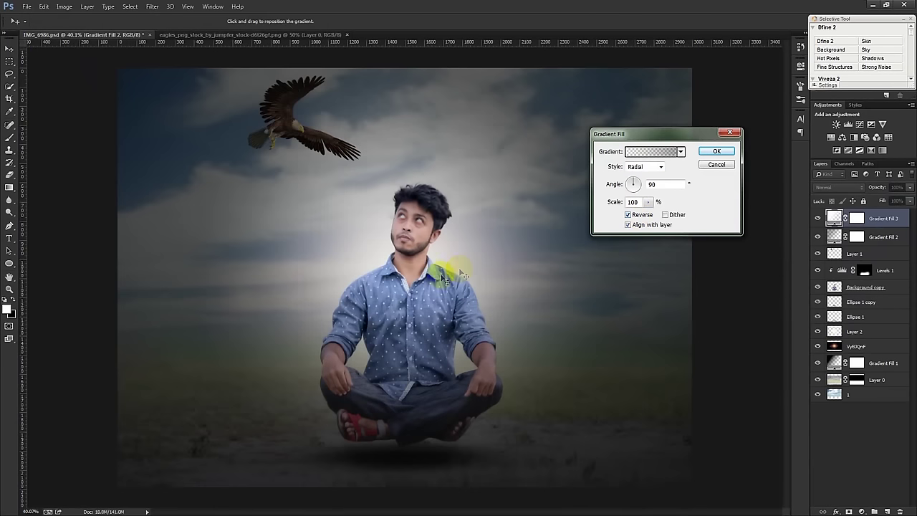
pyautogui.moveTo(440, 271); pyautogui.dragTo(390, 195)
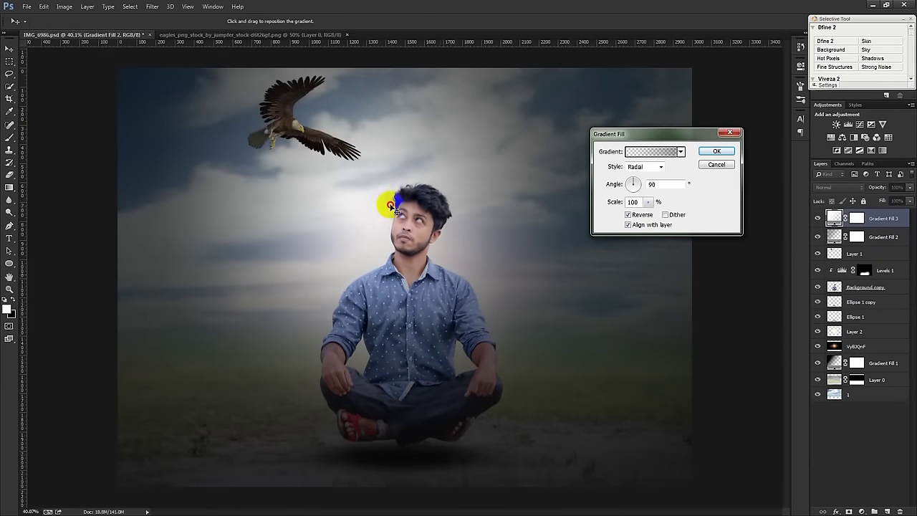
pyautogui.click(654, 167)
pyautogui.click(663, 183)
pyautogui.moveTo(646, 202); pyautogui.dragTo(658, 215)
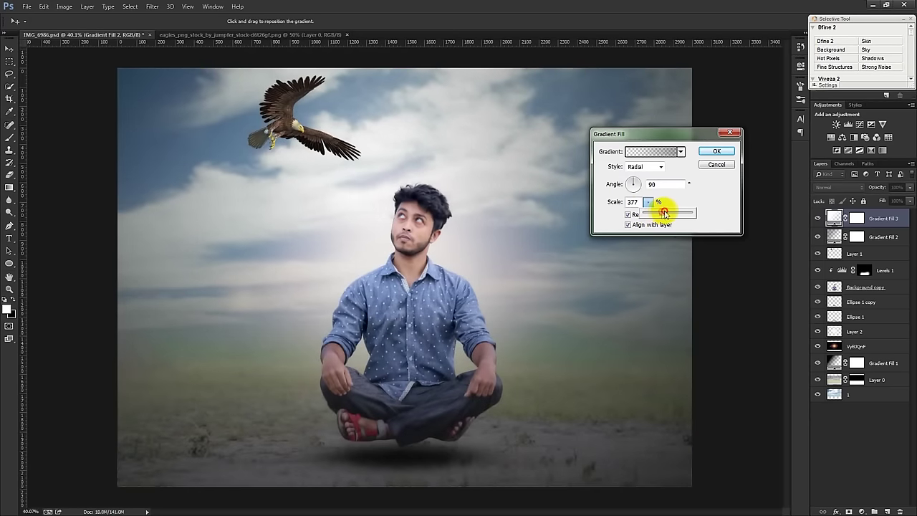
pyautogui.click(716, 152)
# Set both Gradient Fill 2 and Gradient Fill 3 to 50% opacity.
pyautogui.click(818, 237)
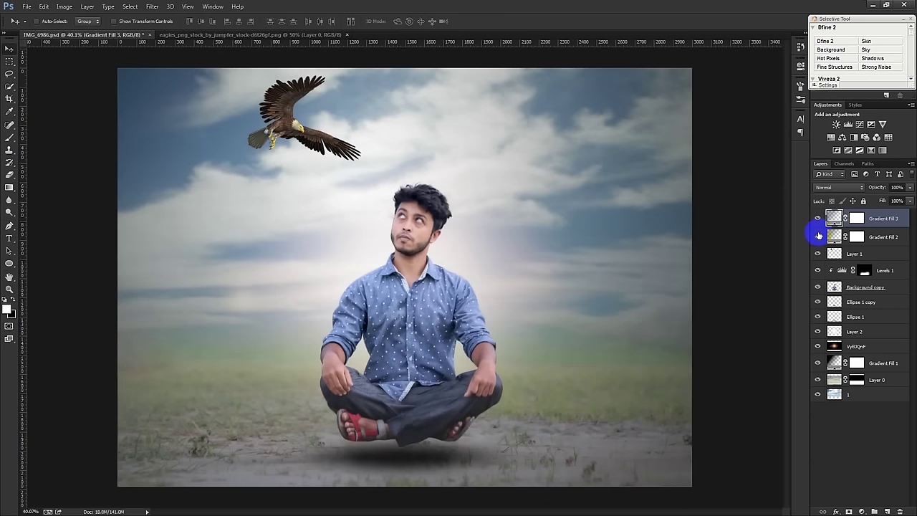
pyautogui.click(818, 236)
pyautogui.click(878, 237)
pyautogui.press('5')
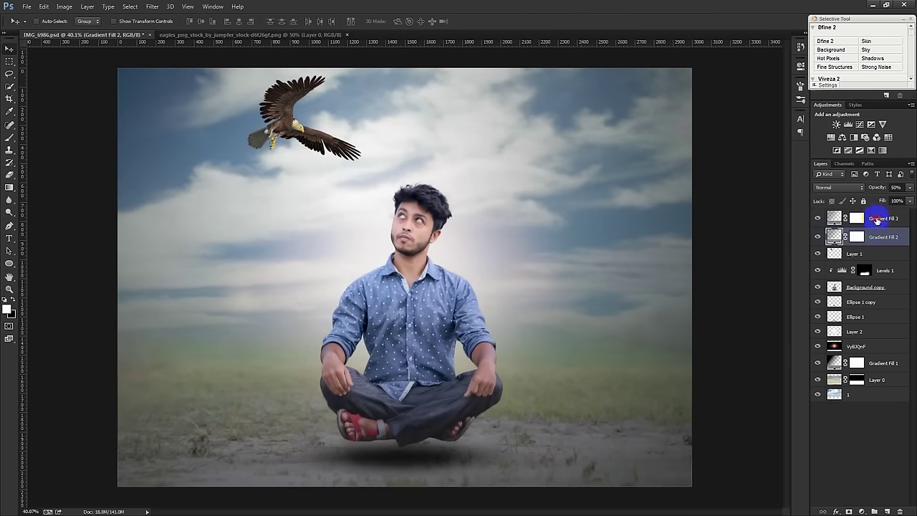
pyautogui.click(878, 217)
pyautogui.click(817, 218)
pyautogui.click(817, 217)
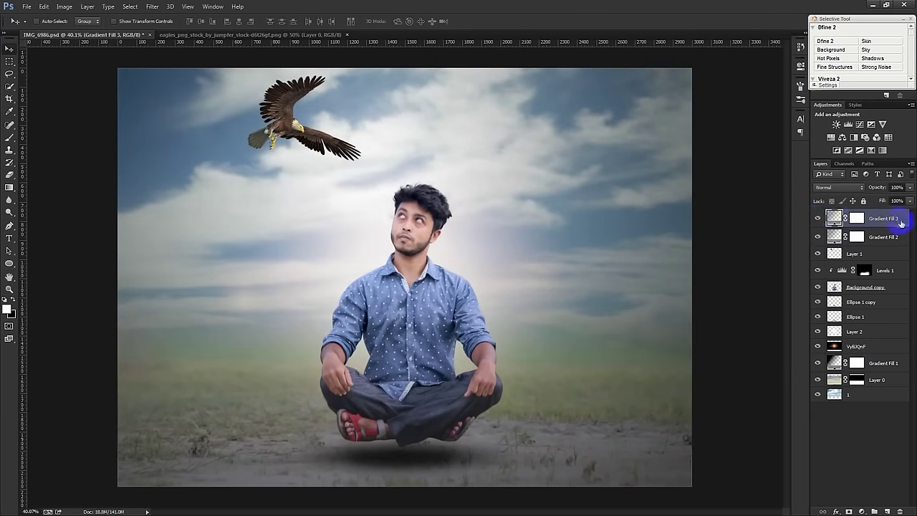
pyautogui.press('5')
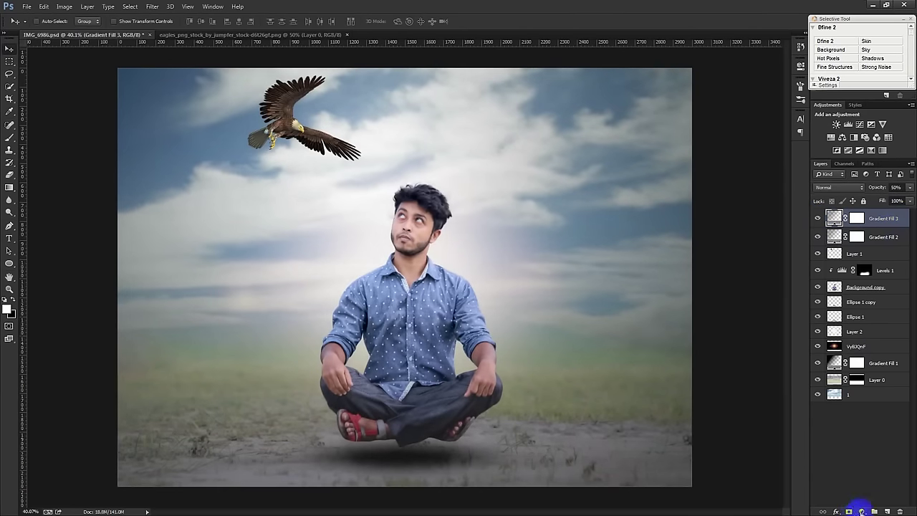
pyautogui.click(862, 511)
# Add a gradient fill using the Violet-Orange preset, radial style, reversed.
pyautogui.click(825, 314)
pyautogui.click(681, 151)
pyautogui.click(668, 171)
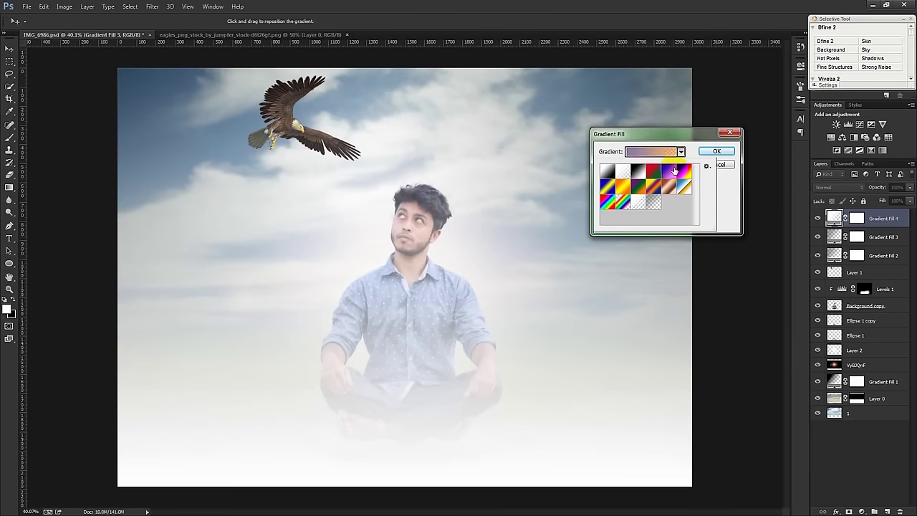
pyautogui.click(681, 151)
pyautogui.click(639, 167)
pyautogui.click(635, 184)
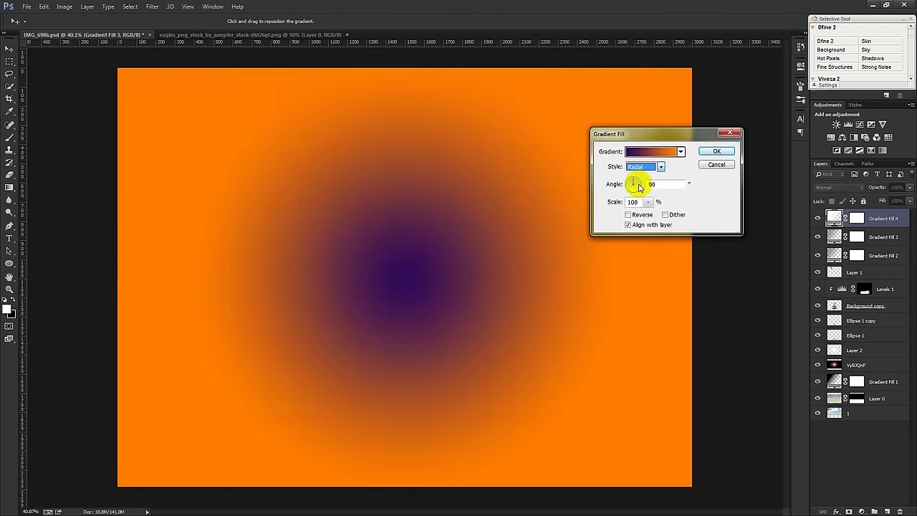
pyautogui.click(628, 214)
# Move the orange centre up and right, scale it to 179%, and blend in Soft Light.
pyautogui.moveTo(440, 259)
pyautogui.mouseDown()
pyautogui.moveTo(401, 204)
pyautogui.moveTo(415, 201)
pyautogui.mouseUp()
pyautogui.click(725, 152)
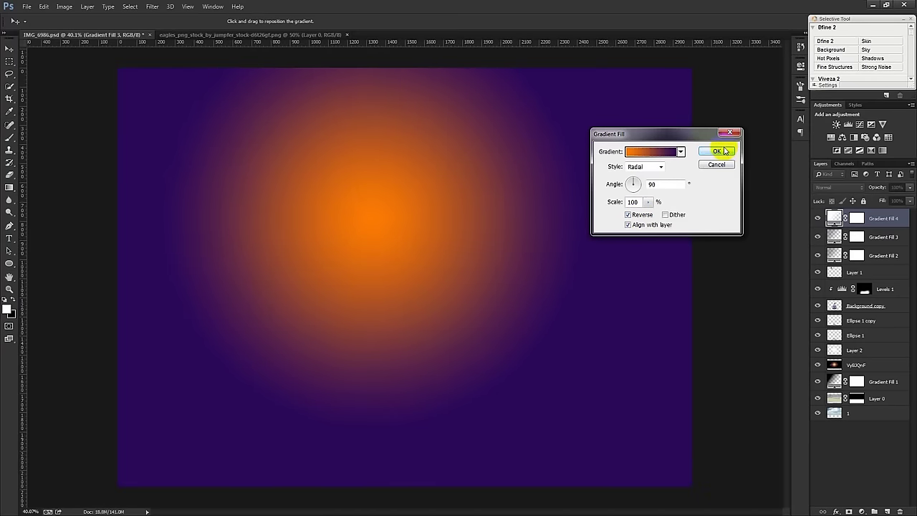
pyautogui.moveTo(648, 202); pyautogui.dragTo(653, 213)
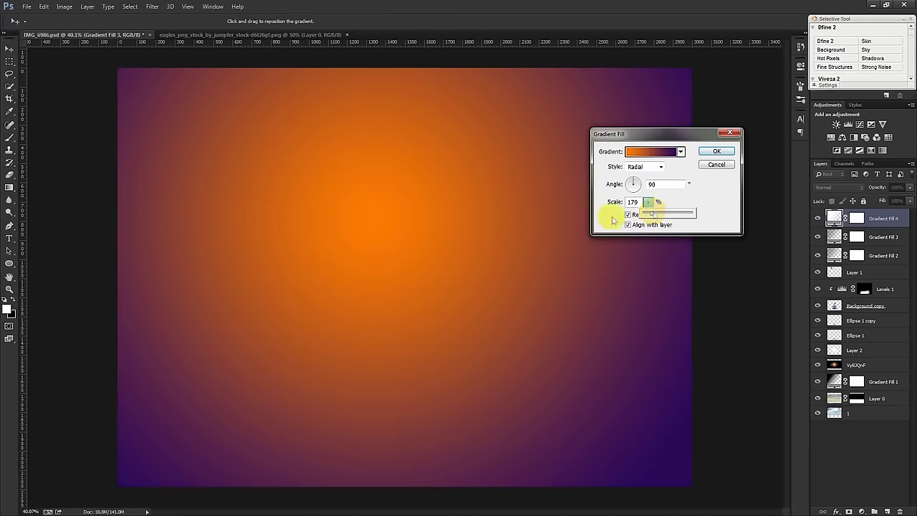
pyautogui.moveTo(492, 230); pyautogui.dragTo(513, 225)
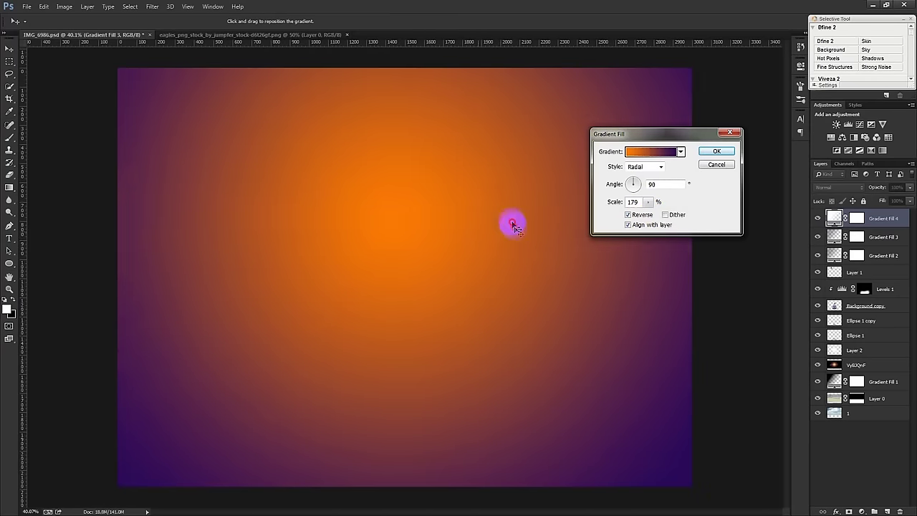
pyautogui.click(716, 151)
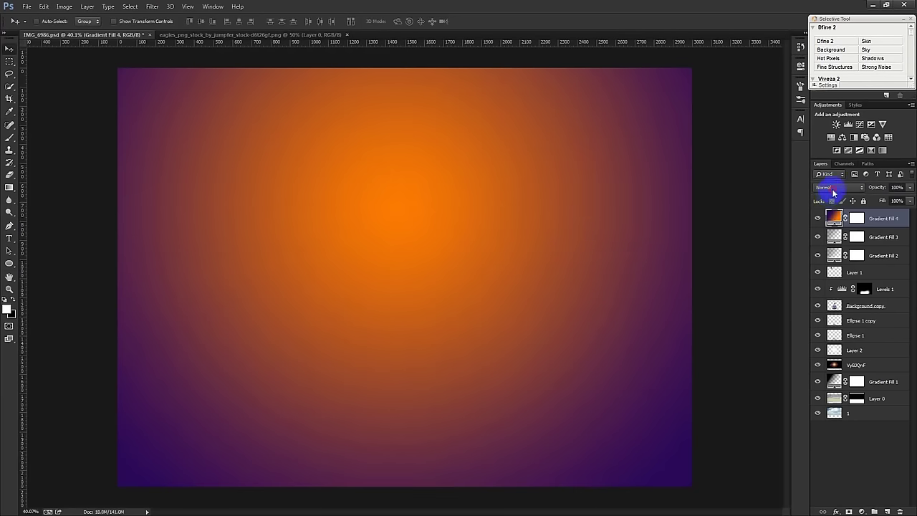
pyautogui.click(831, 187)
pyautogui.click(823, 313)
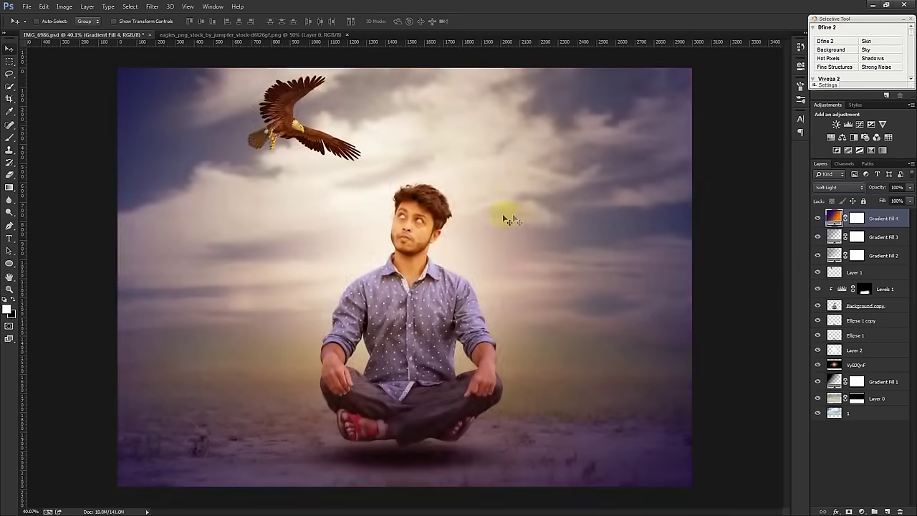
# Reopen Gradient Fill 4 and move the glow's bright centre toward the man's head.
pyautogui.doubleClick(834, 217)
pyautogui.moveTo(426, 244)
pyautogui.mouseDown()
pyautogui.moveTo(358, 201)
pyautogui.moveTo(599, 148)
pyautogui.moveTo(593, 158)
pyautogui.mouseUp()
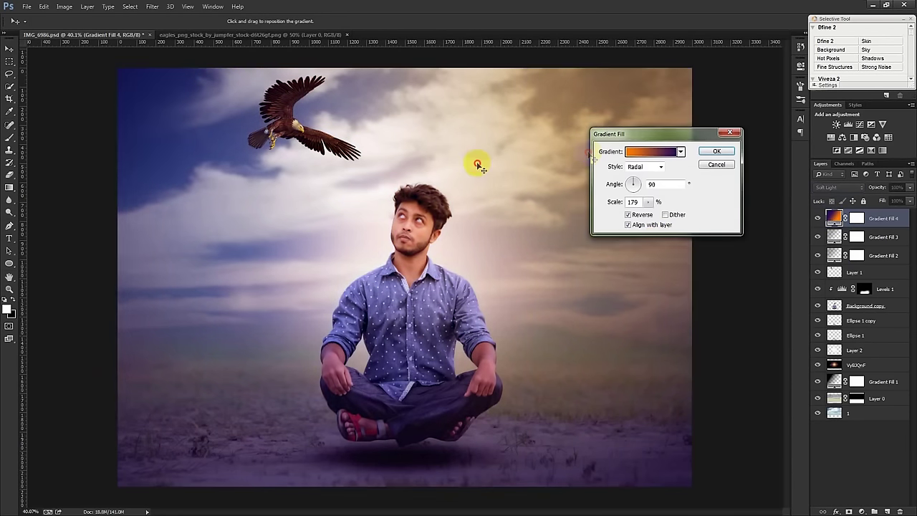
pyautogui.moveTo(479, 167); pyautogui.dragTo(395, 181)
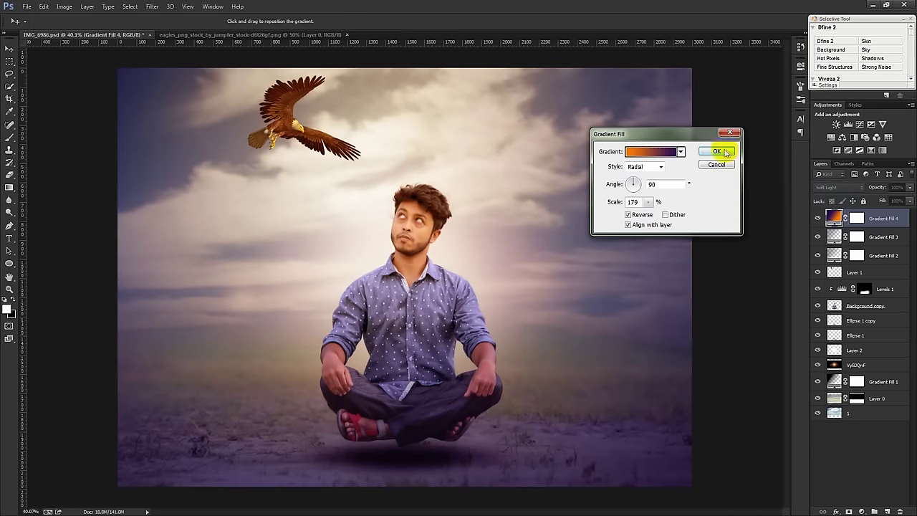
# Recolour the gradient's left stop to deep navy blue.
pyautogui.click(650, 151)
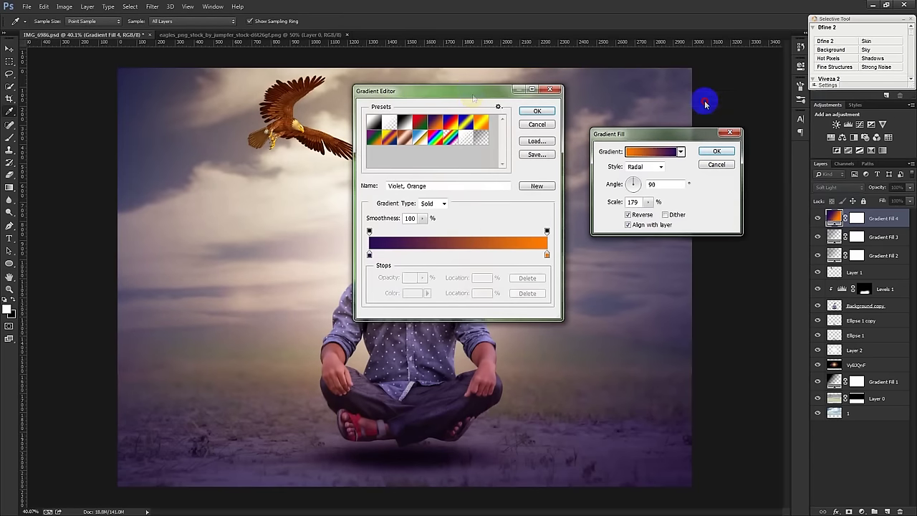
pyautogui.moveTo(467, 92); pyautogui.dragTo(823, 93)
pyautogui.doubleClick(726, 255)
pyautogui.moveTo(401, 109); pyautogui.dragTo(600, 114)
pyautogui.moveTo(663, 177); pyautogui.dragTo(662, 197)
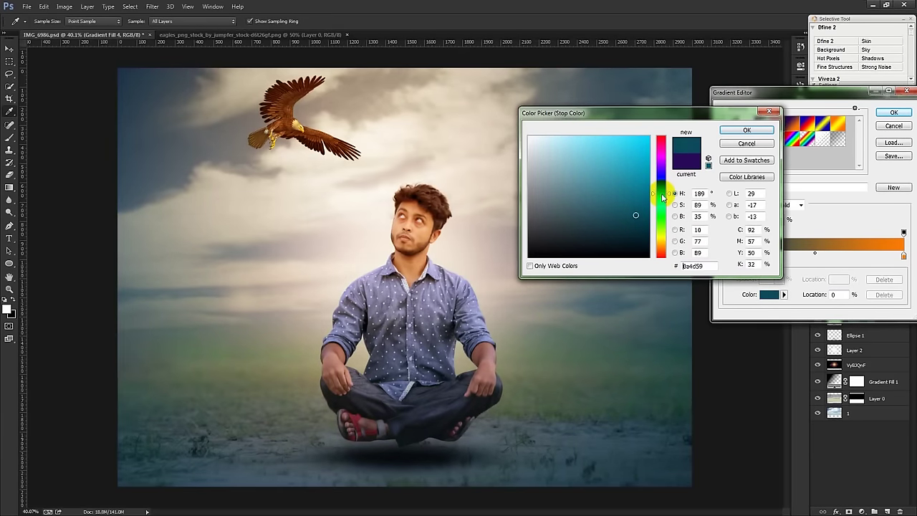
pyautogui.moveTo(663, 199); pyautogui.dragTo(663, 202)
pyautogui.click(607, 160)
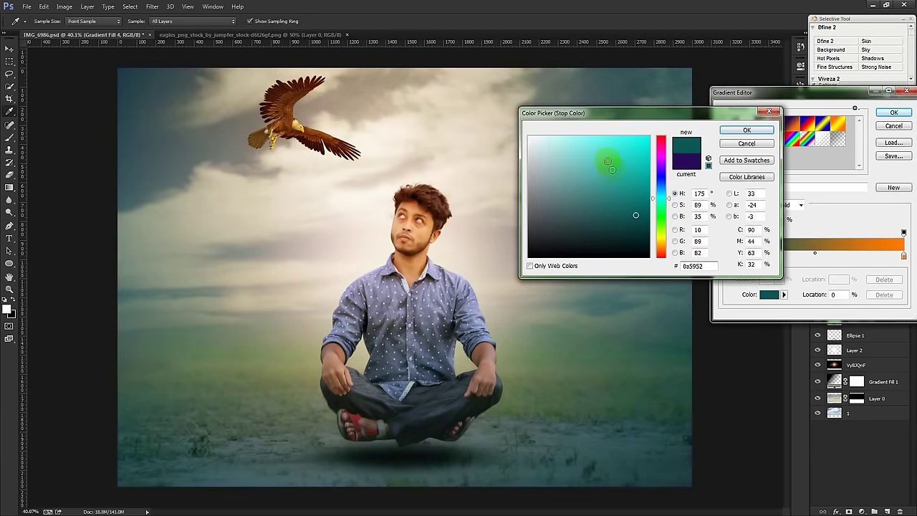
pyautogui.moveTo(662, 199); pyautogui.dragTo(663, 232)
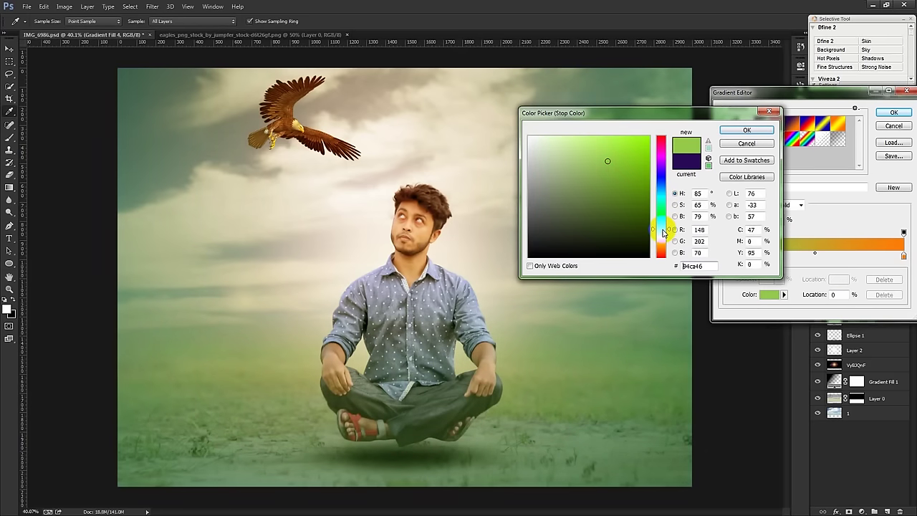
pyautogui.moveTo(661, 233); pyautogui.dragTo(661, 244)
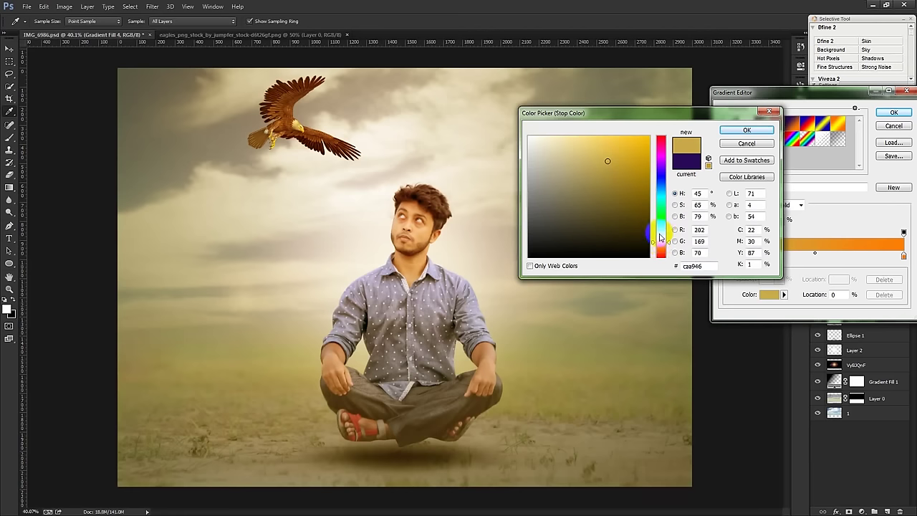
pyautogui.moveTo(663, 241)
pyautogui.mouseDown()
pyautogui.moveTo(663, 252)
pyautogui.moveTo(658, 170)
pyautogui.moveTo(666, 188)
pyautogui.mouseUp()
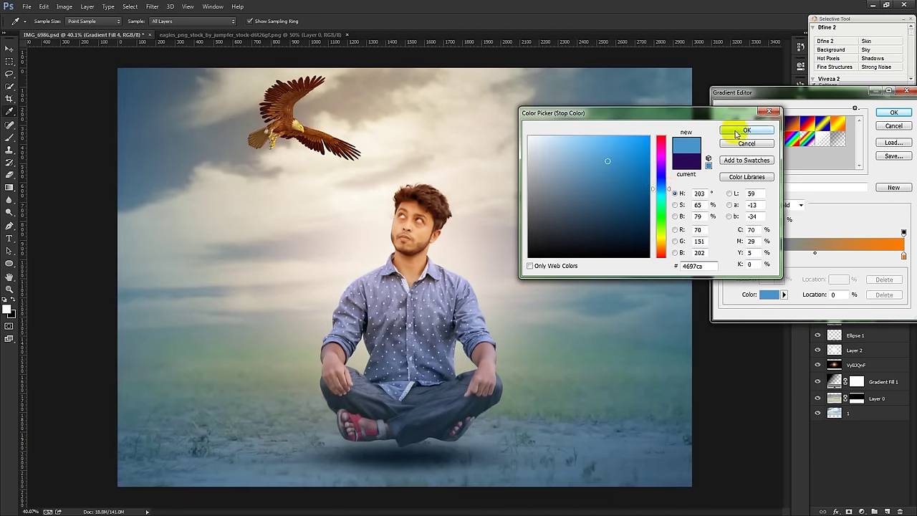
pyautogui.click(613, 213)
pyautogui.moveTo(611, 215); pyautogui.dragTo(603, 225)
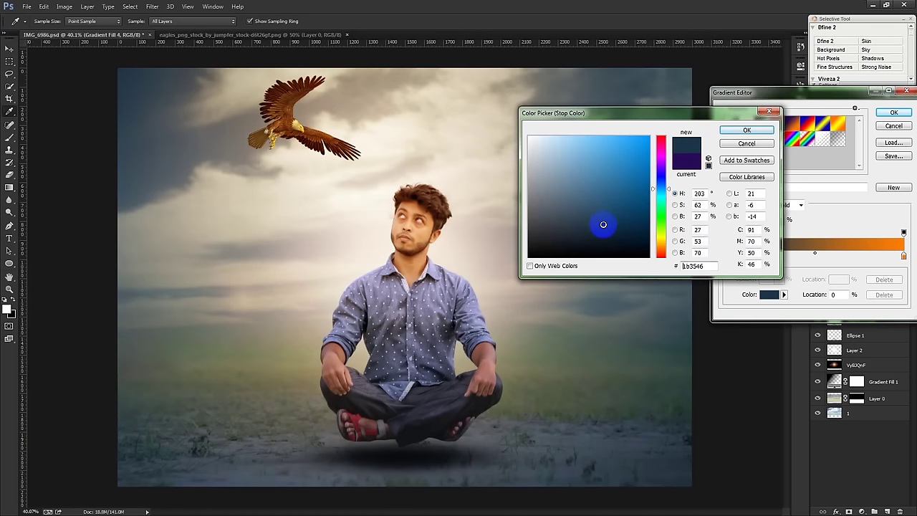
pyautogui.click(746, 129)
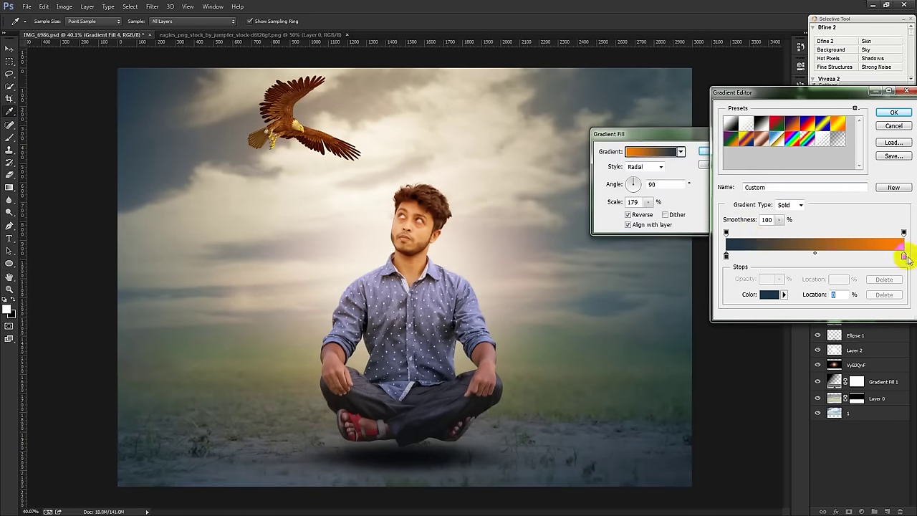
# Recolour the right stop to pale warm yellow (#fbe082) and apply the edited gradient.
pyautogui.doubleClick(904, 258)
pyautogui.click(552, 136)
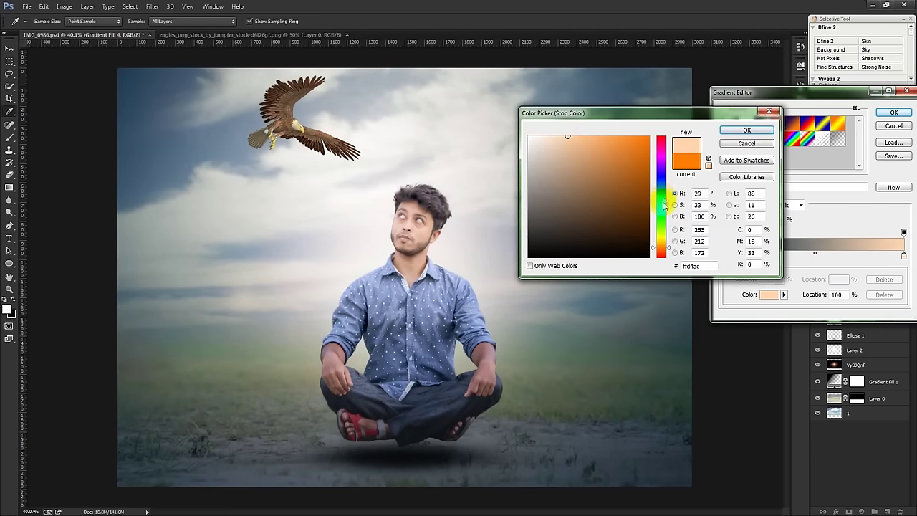
pyautogui.click(665, 242)
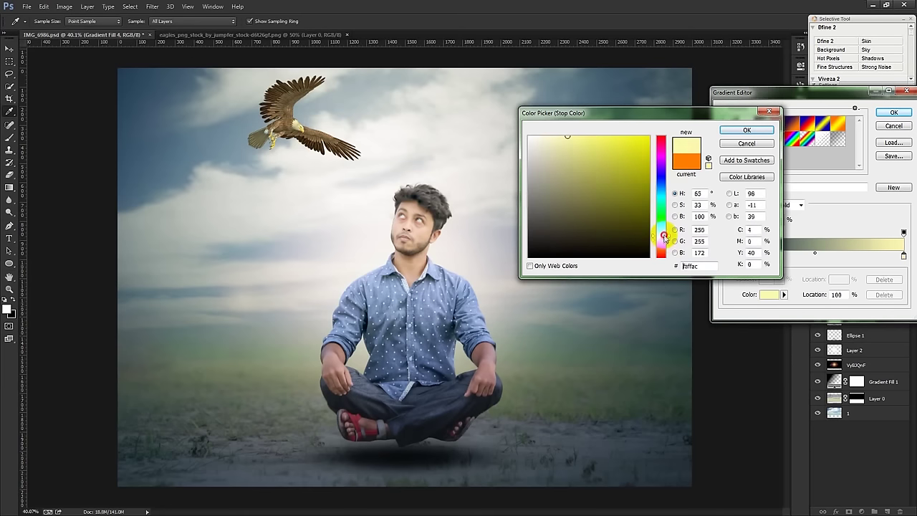
pyautogui.moveTo(664, 235); pyautogui.dragTo(660, 247)
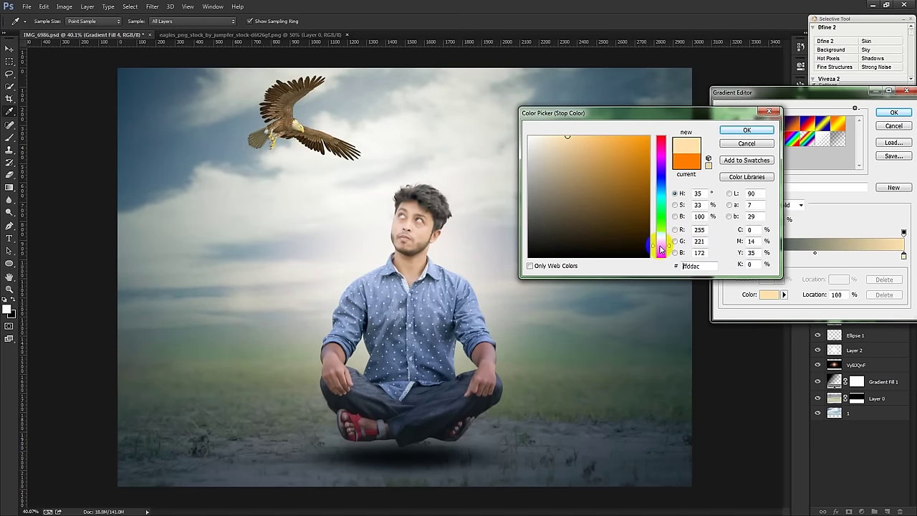
pyautogui.moveTo(577, 135); pyautogui.dragTo(595, 137)
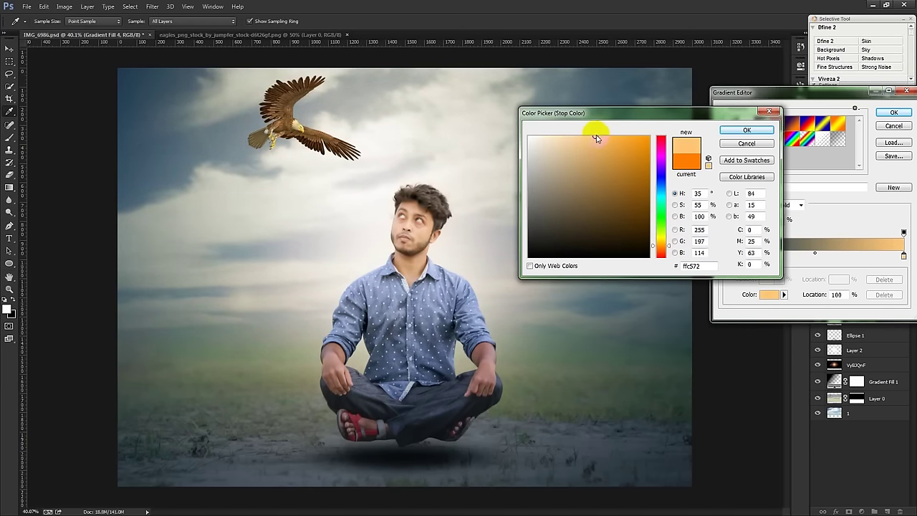
pyautogui.moveTo(665, 246)
pyautogui.mouseDown()
pyautogui.moveTo(660, 185)
pyautogui.moveTo(661, 245)
pyautogui.mouseUp()
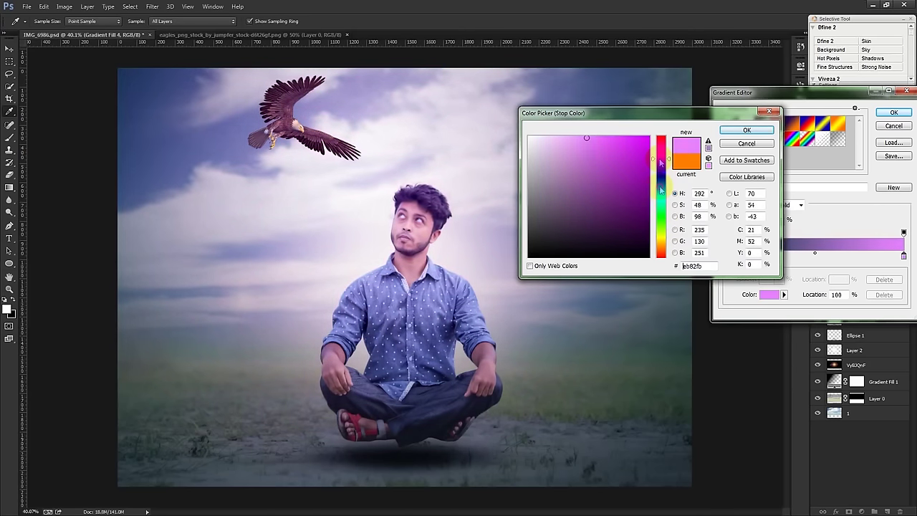
pyautogui.click(747, 129)
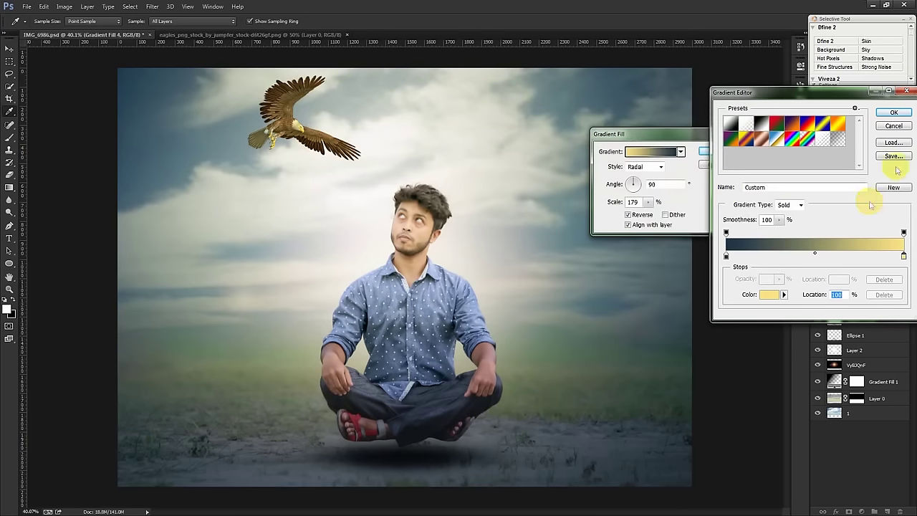
pyautogui.click(893, 112)
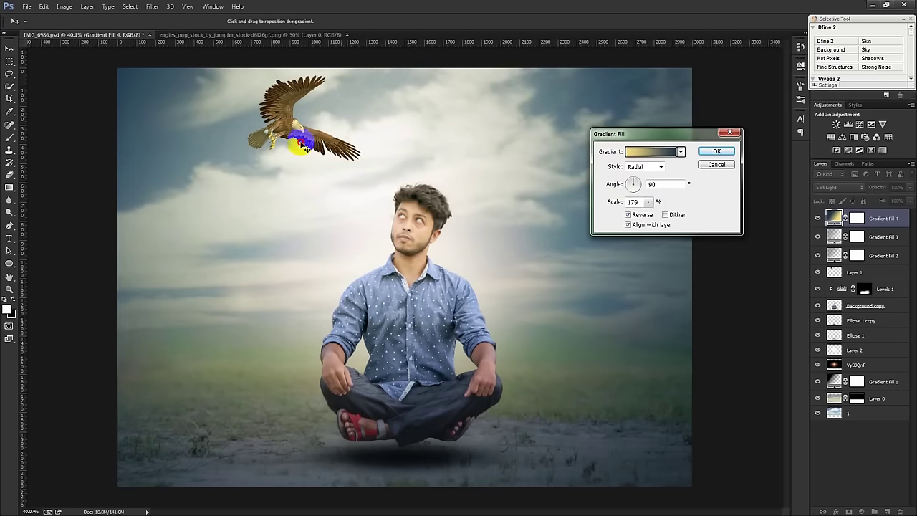
# Shift the glow centre into the sky and set Gradient Fill 4 to Soft Light at 60% opacity.
pyautogui.moveTo(352, 129)
pyautogui.mouseDown()
pyautogui.moveTo(461, 116)
pyautogui.moveTo(360, 86)
pyautogui.mouseUp()
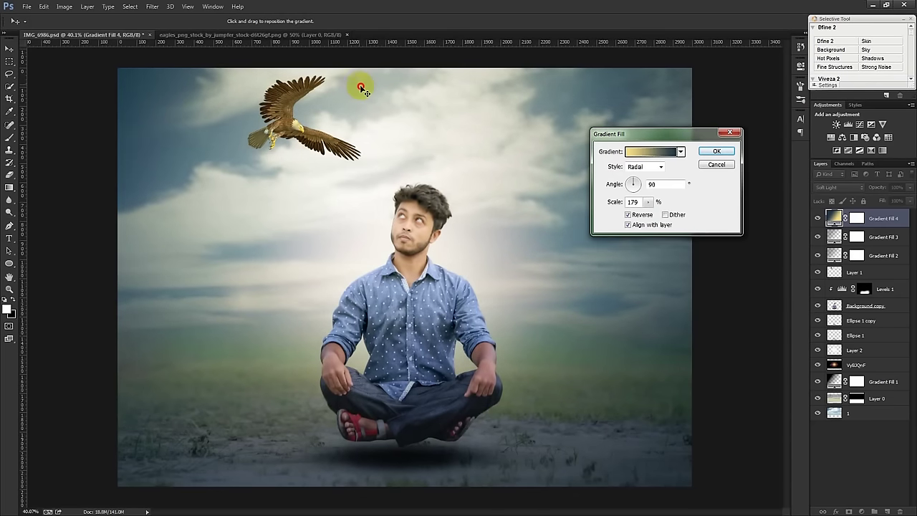
pyautogui.click(717, 153)
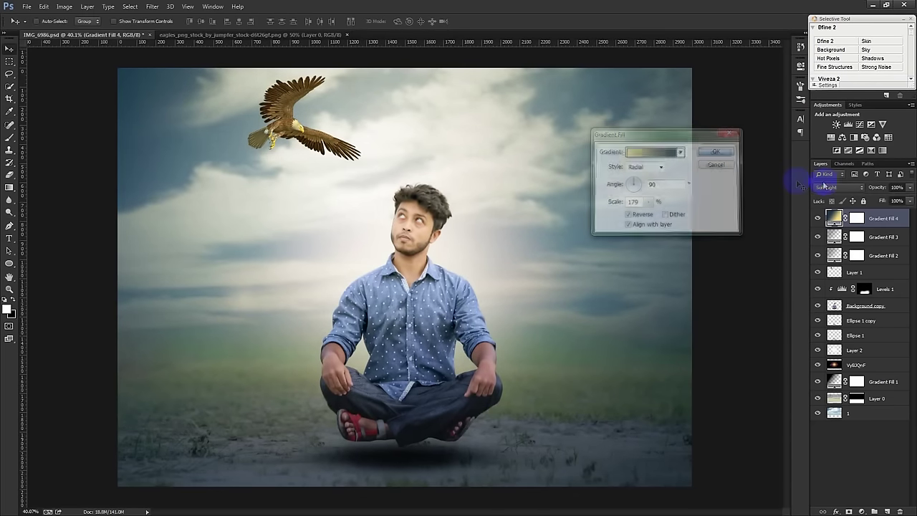
pyautogui.click(824, 187)
pyautogui.click(833, 313)
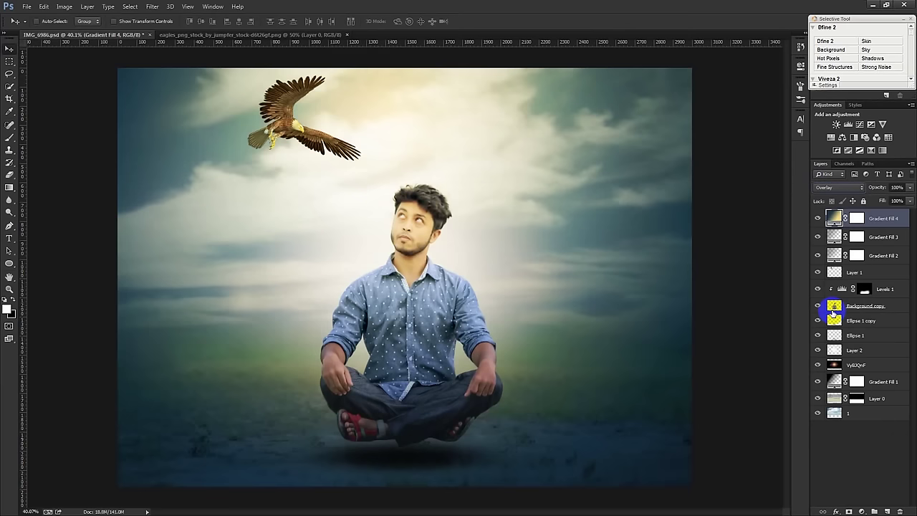
pyautogui.scroll(1, 833, 187)
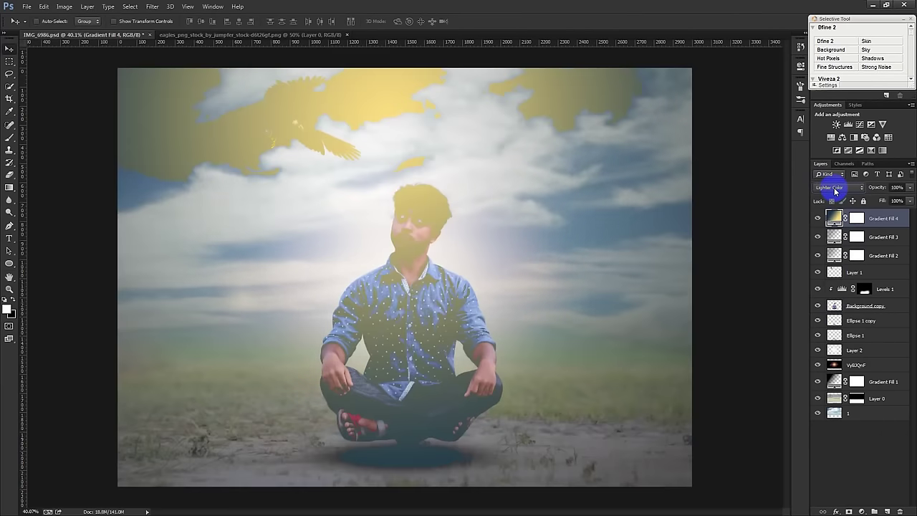
pyautogui.scroll(-1, 833, 187)
pyautogui.scroll(-1, 834, 187)
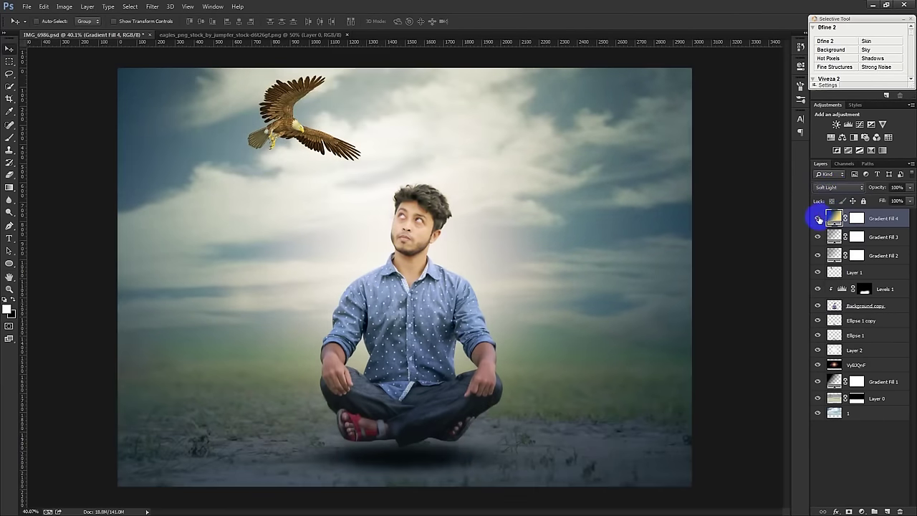
pyautogui.click(818, 218)
pyautogui.click(819, 219)
pyautogui.moveTo(880, 194); pyautogui.dragTo(848, 188)
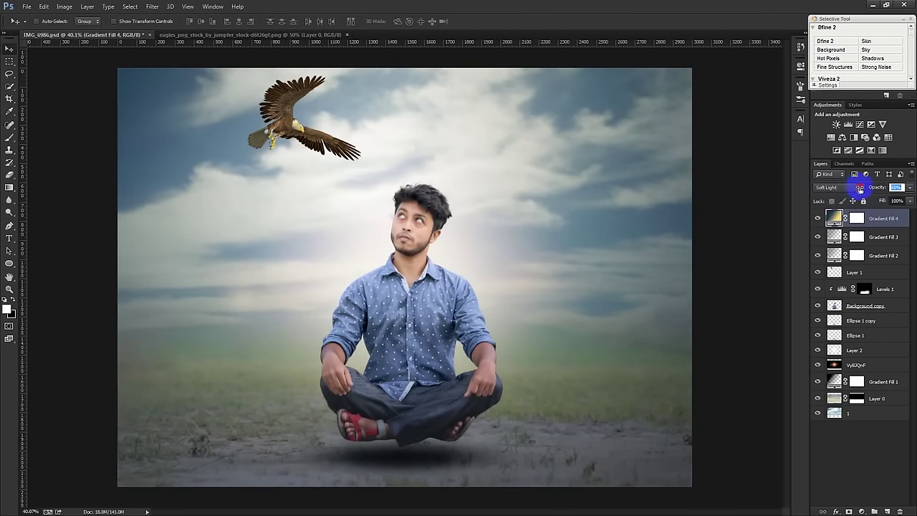
# Select Layer 2 and create an empty Layer 3 directly above it.
pyautogui.click(854, 358)
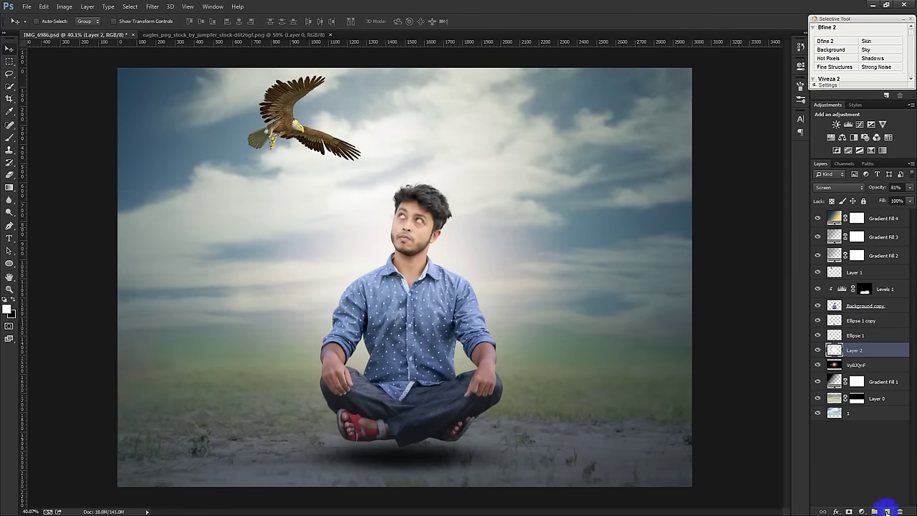
pyautogui.click(886, 510)
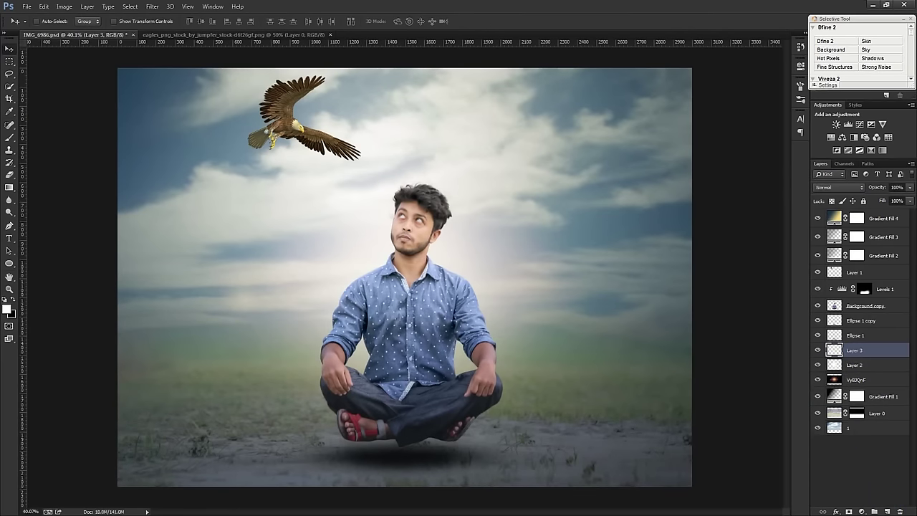
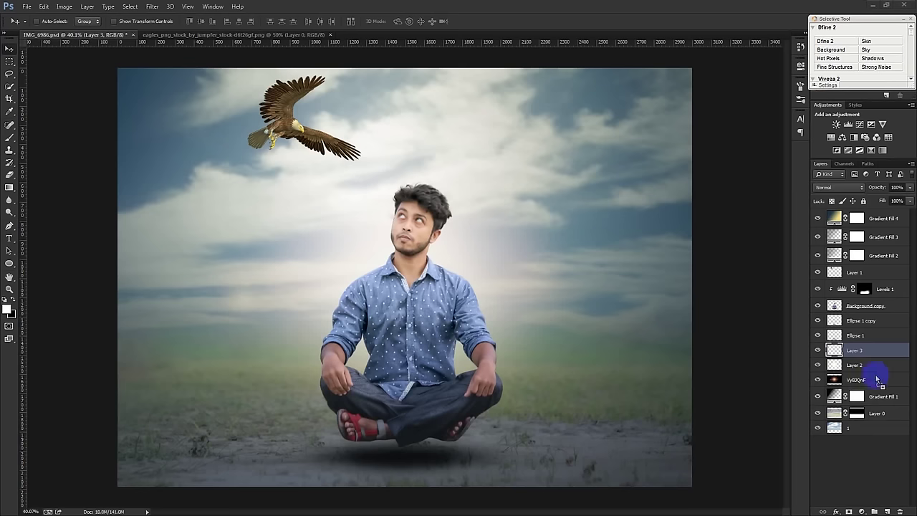
# Enlarge the Fog layer across most of the canvas and move it lower in the scene.
pyautogui.hotkey('ctrl', 't')
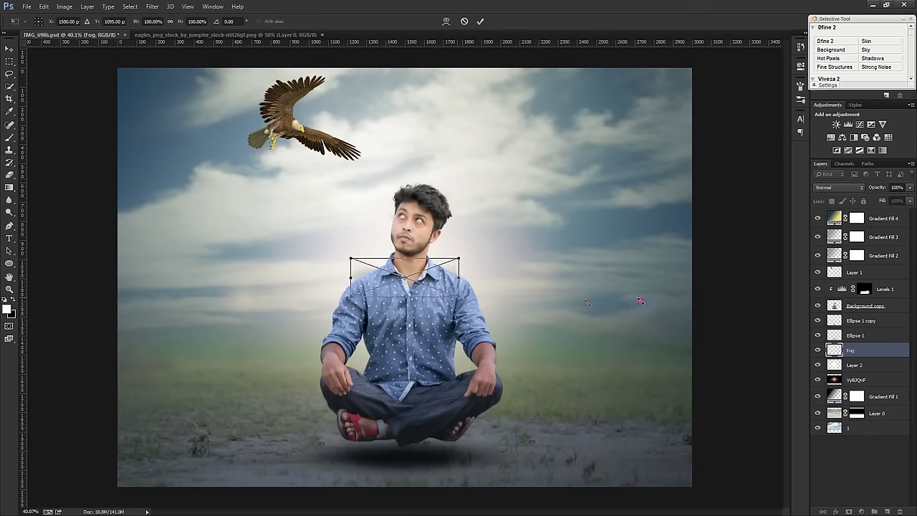
pyautogui.moveTo(459, 278); pyautogui.dragTo(750, 296)
pyautogui.moveTo(671, 288)
pyautogui.mouseDown()
pyautogui.moveTo(671, 366)
pyautogui.moveTo(658, 348)
pyautogui.mouseUp()
pyautogui.press('Return')
# Rasterize the Fog layer, blend it in Linear Dodge (Add), and place a second fog image.
pyautogui.click(834, 350)
pyautogui.rightClick(853, 348)
pyautogui.click(745, 231)
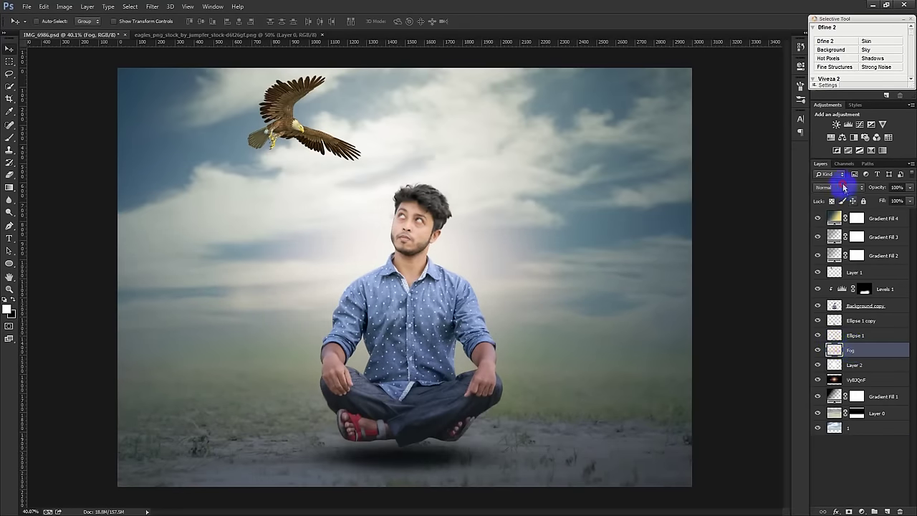
pyautogui.click(839, 187)
pyautogui.click(830, 198)
pyautogui.press('Down')
pyautogui.press('Down')
pyautogui.press('Down')
pyautogui.press('Down')
pyautogui.press('Down')
pyautogui.press('Down')
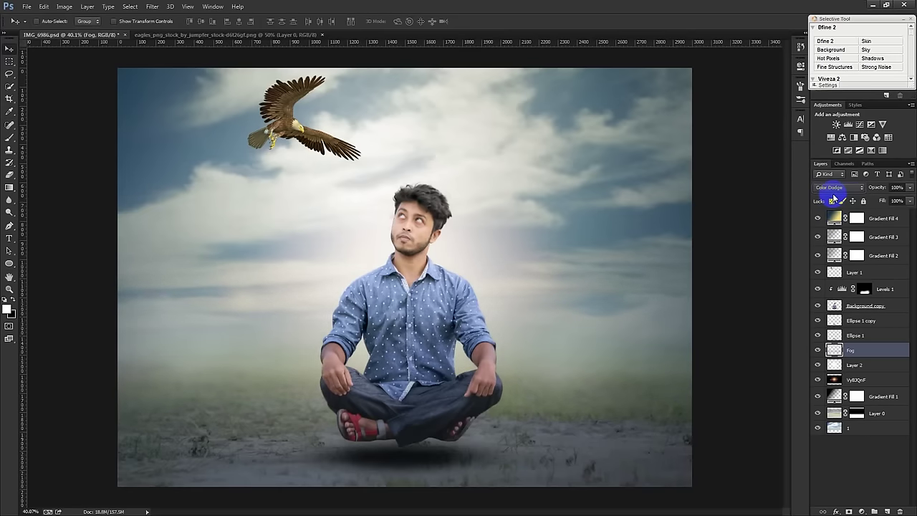
pyautogui.press('Down')
pyautogui.press('Down')
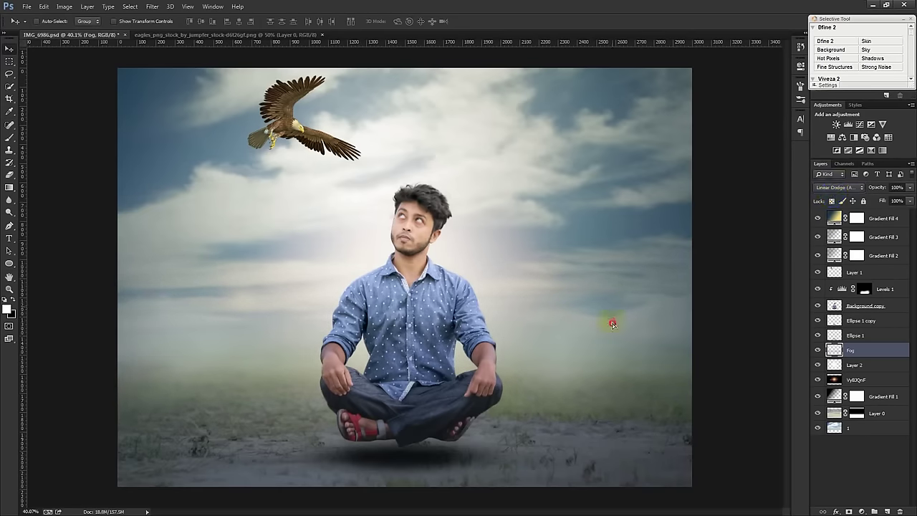
pyautogui.moveTo(613, 323); pyautogui.dragTo(626, 324)
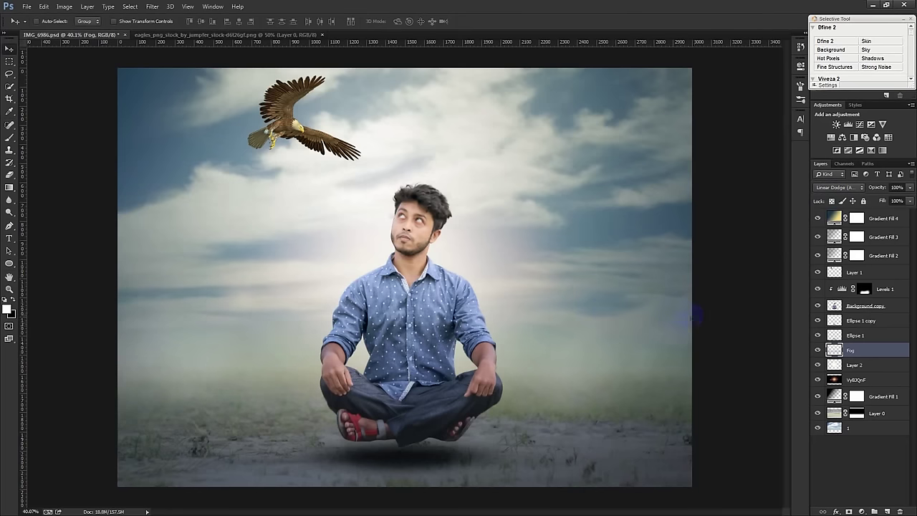
pyautogui.moveTo(916, 387); pyautogui.dragTo(716, 384)
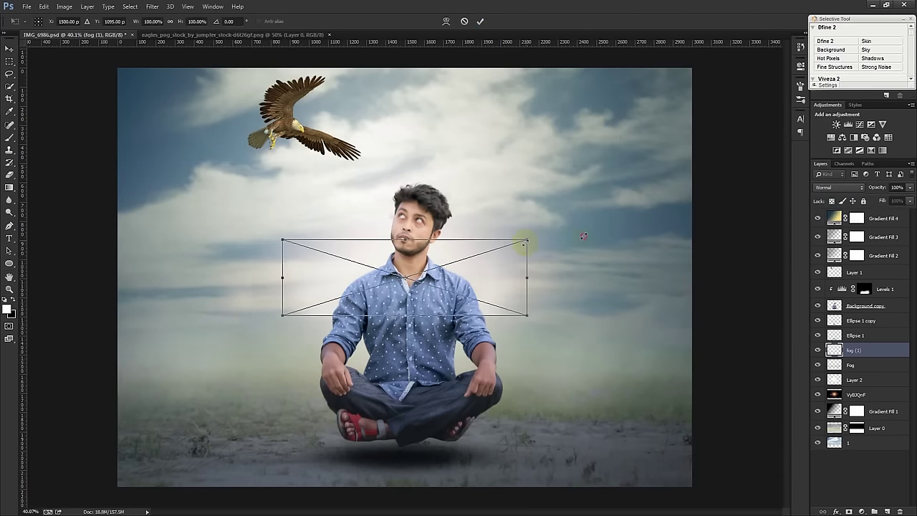
# Scale the new fog (1) image outward, especially toward the left.
pyautogui.moveTo(524, 242); pyautogui.dragTo(754, 169)
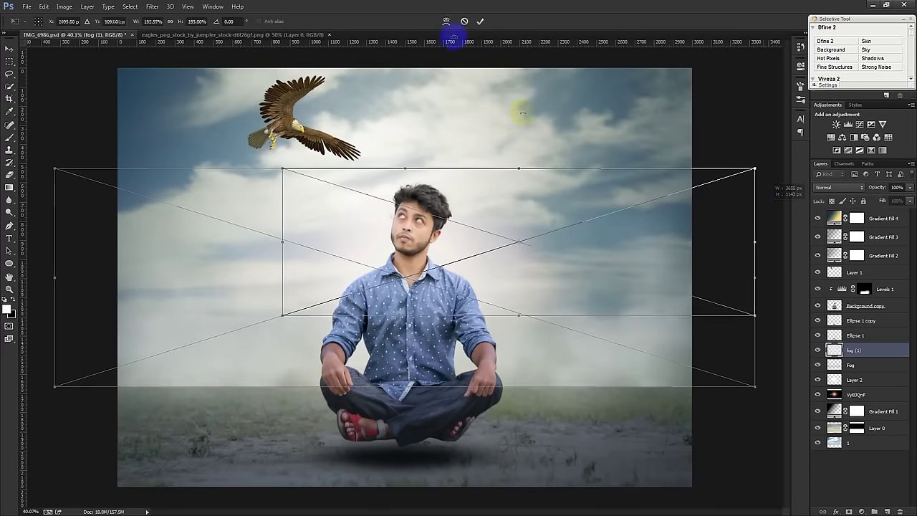
pyautogui.moveTo(282, 169); pyautogui.dragTo(181, 172)
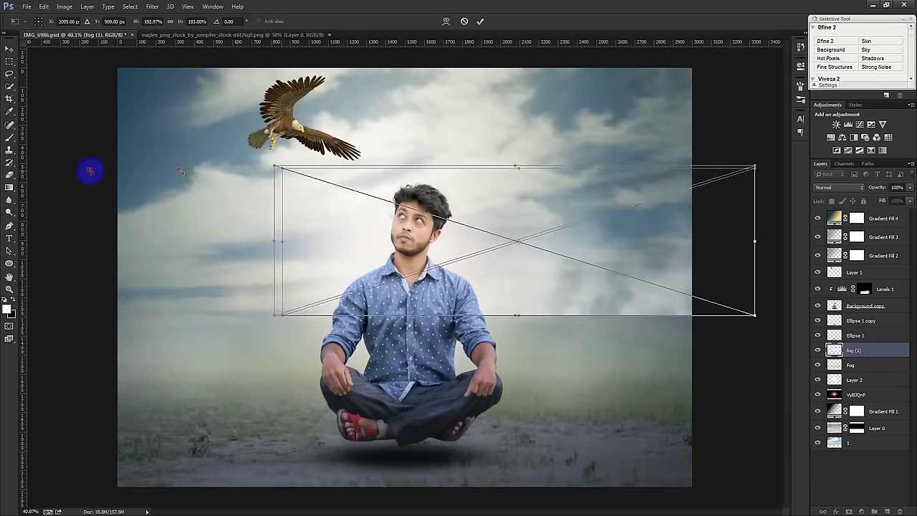
pyautogui.moveTo(90, 170); pyautogui.dragTo(50, 164)
pyautogui.click(480, 21)
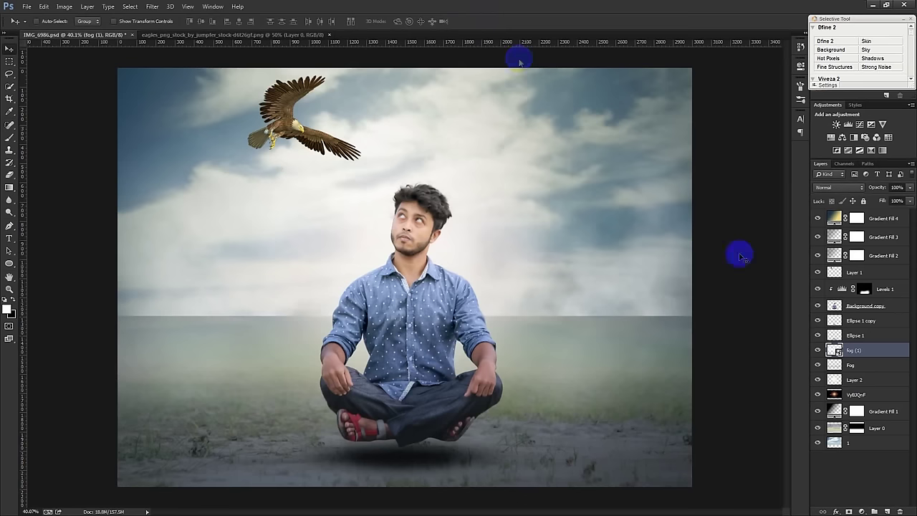
# Put fog (1) just below Gradient Fill 4, move it onto the ground, and set 43% opacity.
pyautogui.moveTo(853, 349); pyautogui.dragTo(856, 227)
pyautogui.moveTo(594, 263)
pyautogui.mouseDown()
pyautogui.moveTo(599, 444)
pyautogui.moveTo(588, 441)
pyautogui.mouseUp()
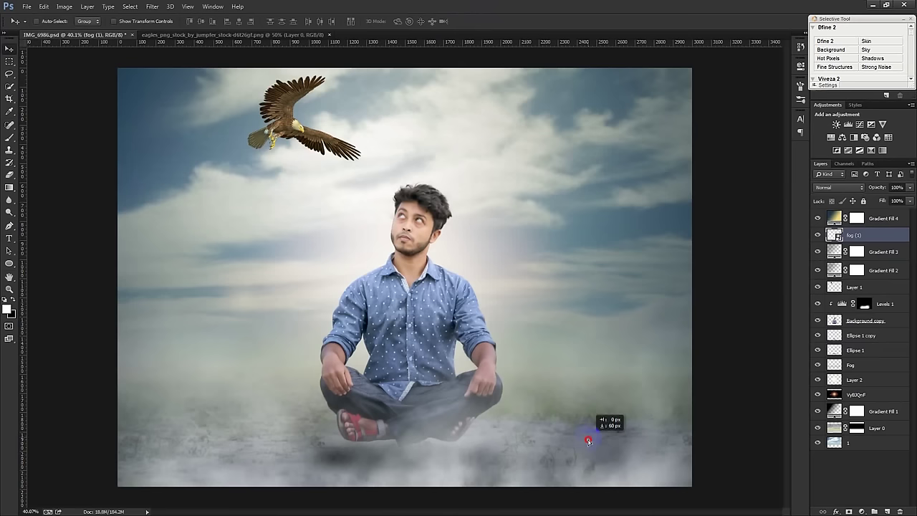
pyautogui.moveTo(876, 187); pyautogui.dragTo(850, 189)
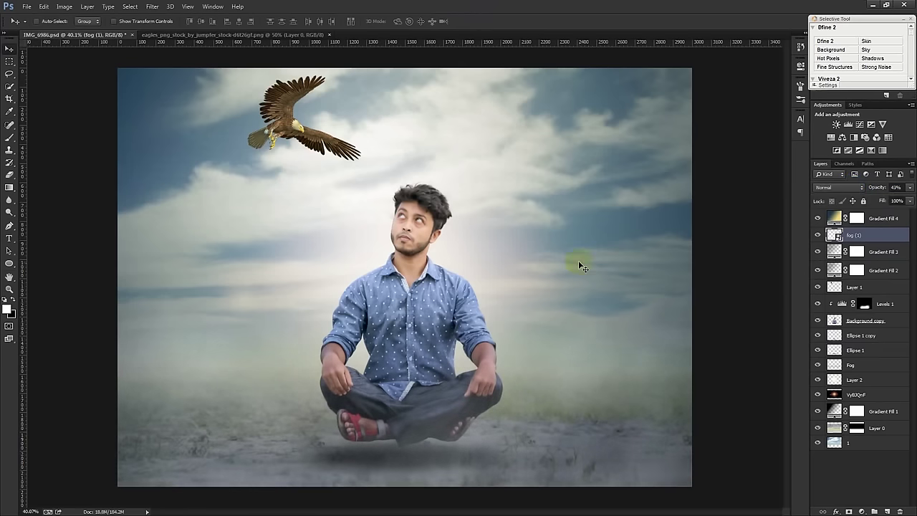
pyautogui.scroll(-1, 580, 264)
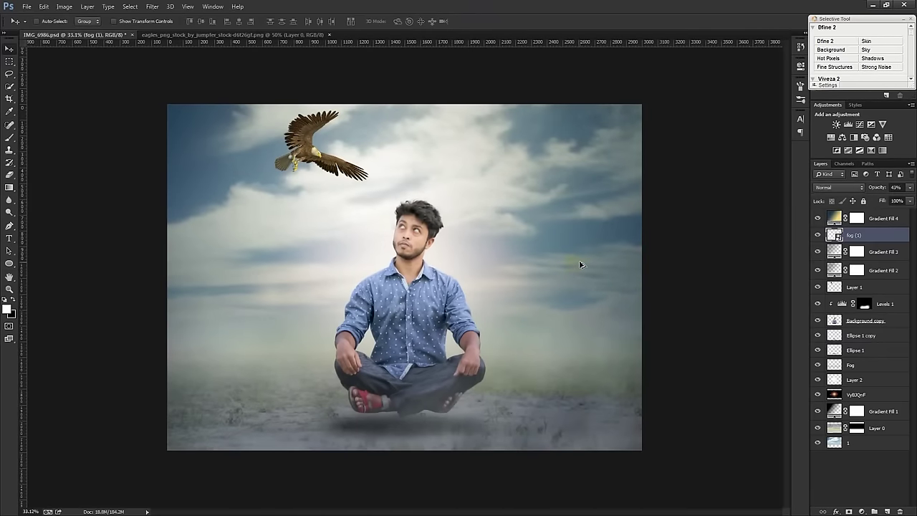
# Widen the canvas to the right with the Crop tool.
pyautogui.click(9, 98)
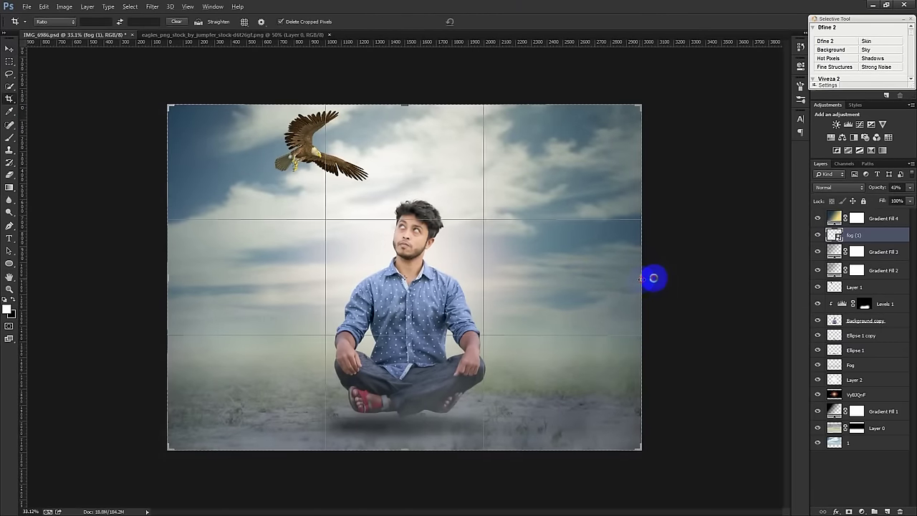
pyautogui.moveTo(641, 278); pyautogui.dragTo(689, 275)
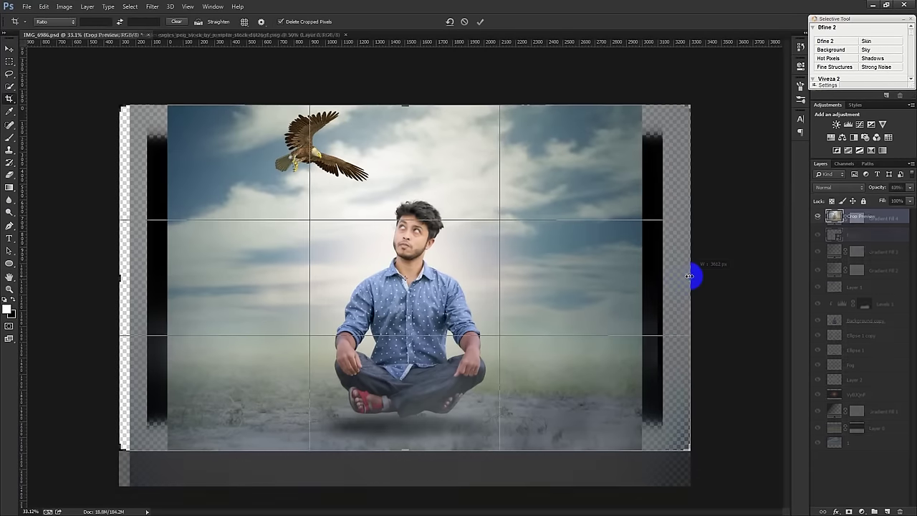
pyautogui.click(480, 22)
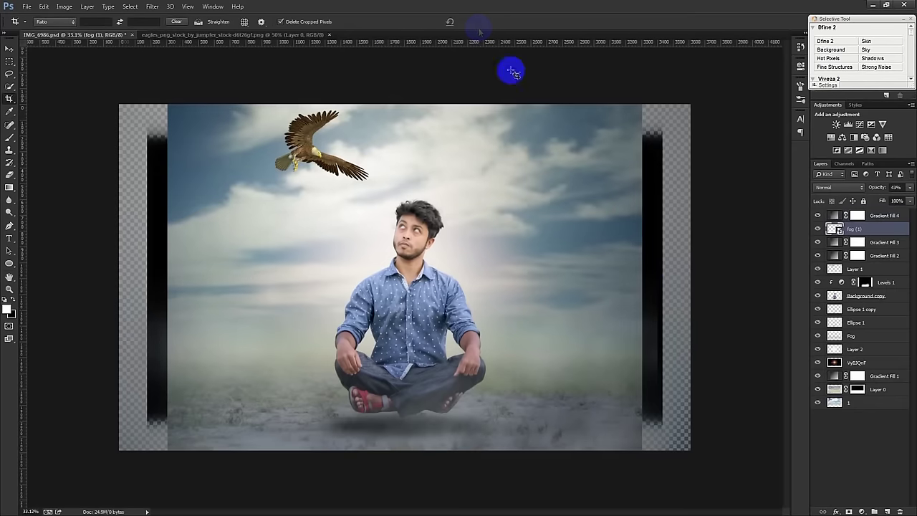
# Stretch the ground Layer 0 and the sky layer 1 to fill the wider canvas.
pyautogui.click(891, 391)
pyautogui.hotkey('ctrl', 't')
pyautogui.moveTo(645, 304); pyautogui.dragTo(696, 322)
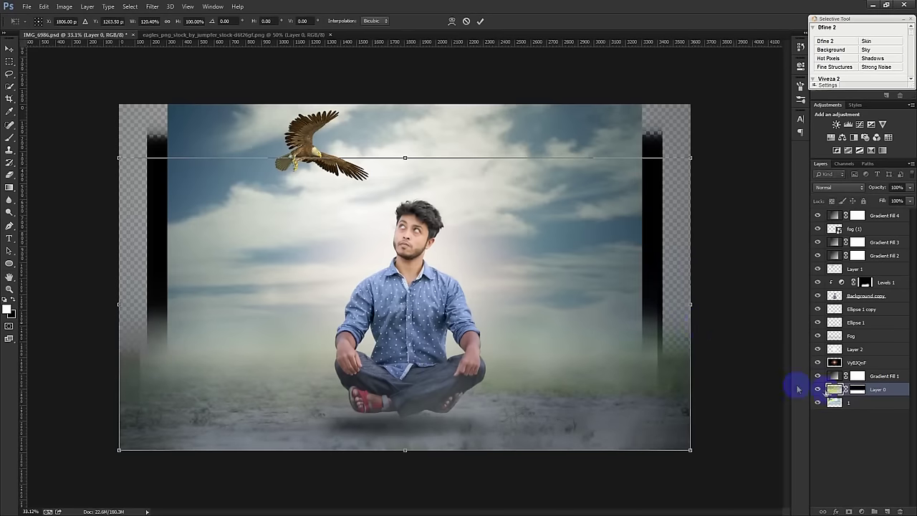
pyautogui.press('Return')
pyautogui.click(868, 401)
pyautogui.hotkey('ctrl', 't')
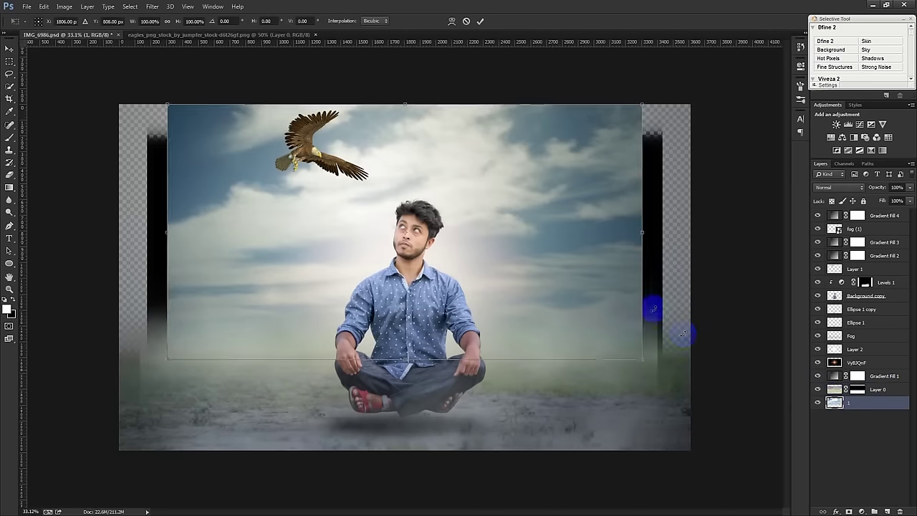
pyautogui.moveTo(646, 276); pyautogui.dragTo(690, 282)
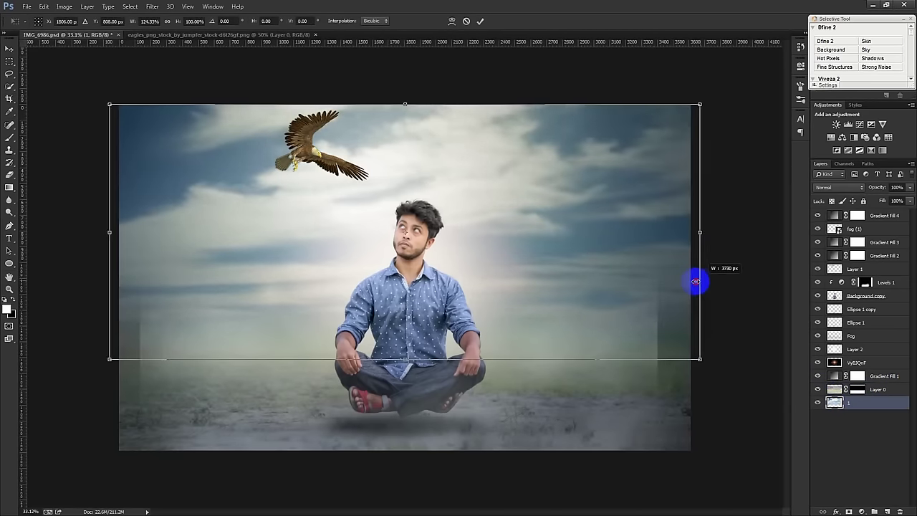
pyautogui.press('Return')
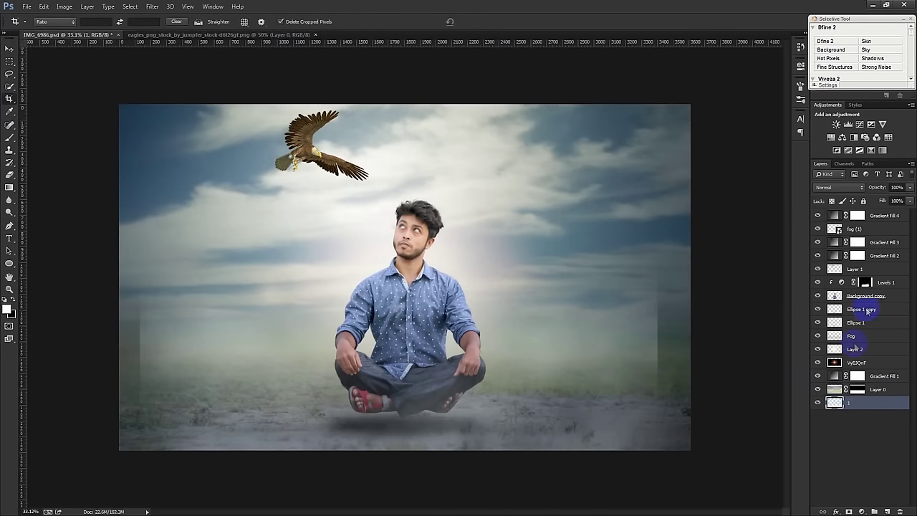
# Apply a Free Transform to the fog (1) layer.
pyautogui.click(875, 215)
pyautogui.click(872, 229)
pyautogui.hotkey('ctrl', 't')
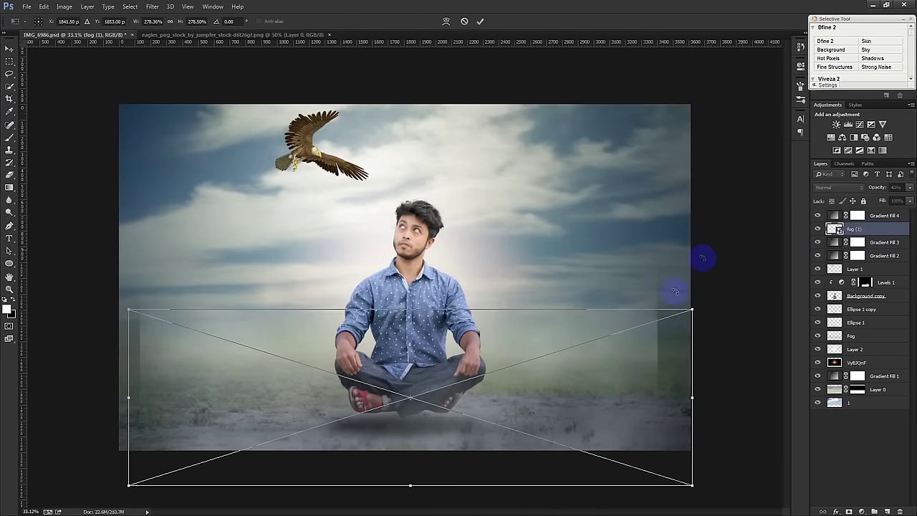
pyautogui.press('Return')
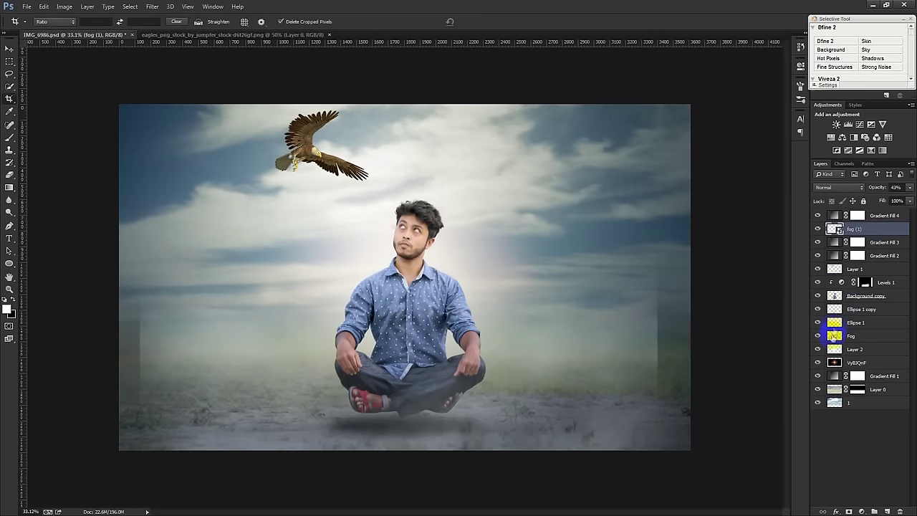
# Stretch the Fog layer to about 112.8% width so its mist reaches both edges.
pyautogui.click(817, 336)
pyautogui.click(817, 336)
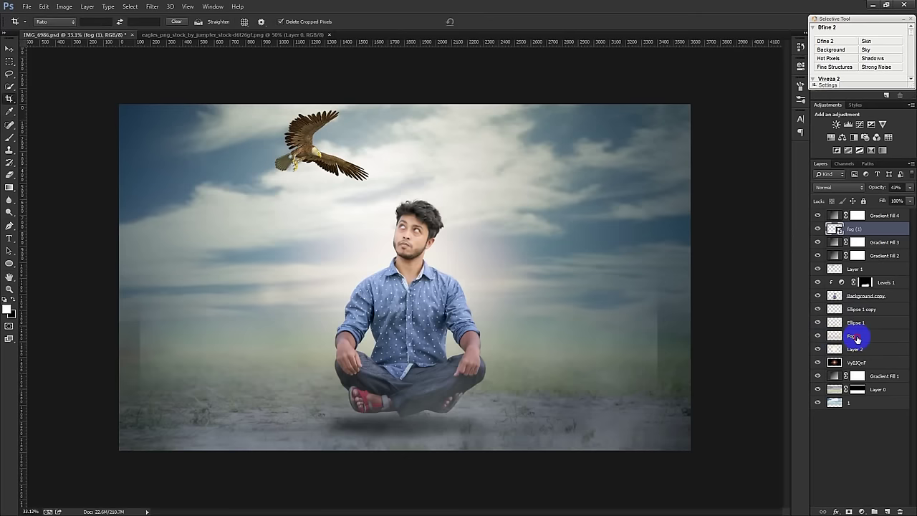
pyautogui.click(834, 336)
pyautogui.hotkey('ctrl', 't')
pyautogui.moveTo(658, 343); pyautogui.dragTo(691, 347)
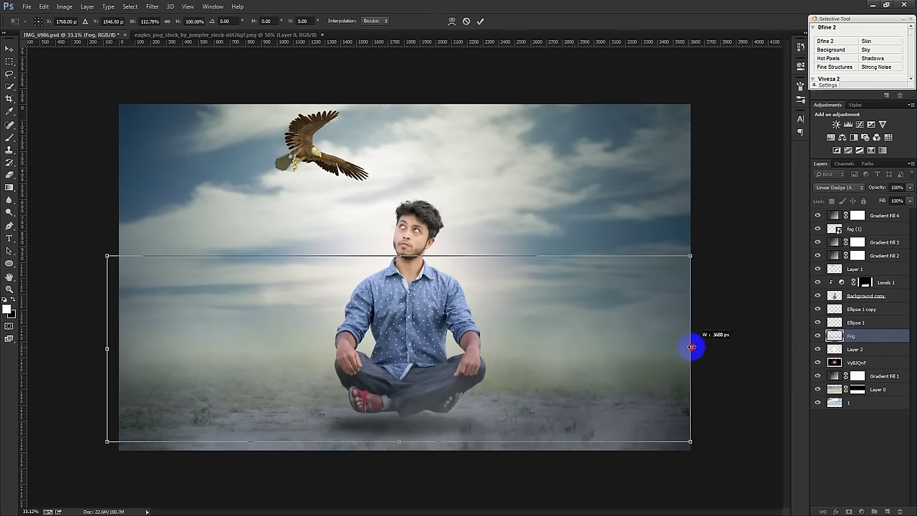
pyautogui.moveTo(100, 348); pyautogui.dragTo(116, 347)
pyautogui.press('Return')
pyautogui.press('c')
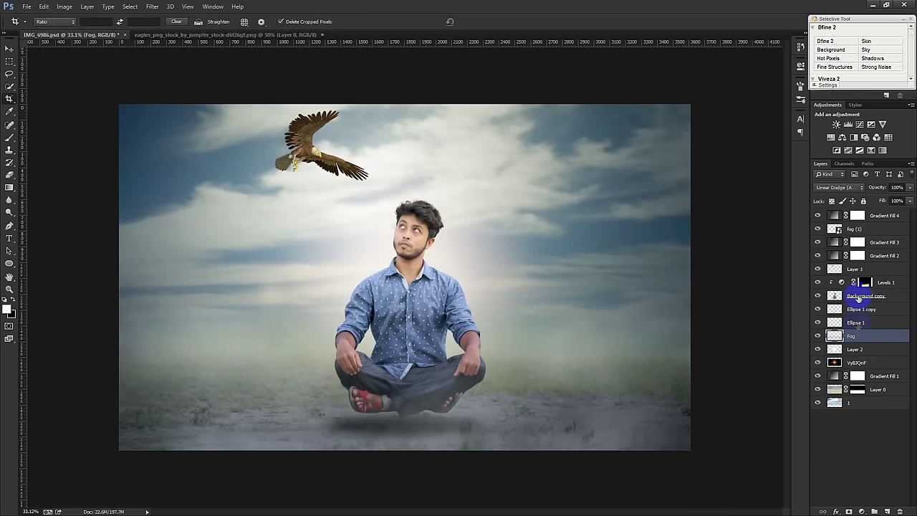
pyautogui.click(854, 229)
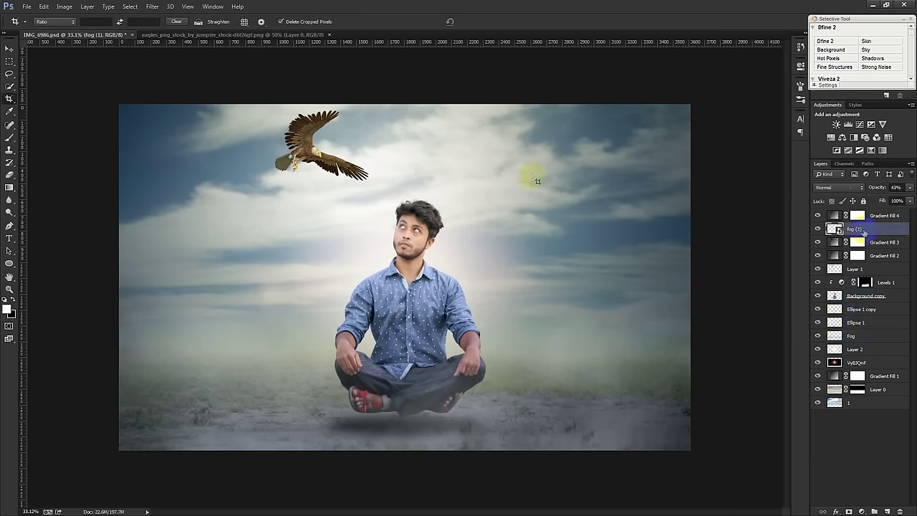
# Move the eagle on Layer 1 slightly left and down in the sky.
pyautogui.click(9, 48)
pyautogui.click(859, 270)
pyautogui.moveTo(598, 258); pyautogui.dragTo(553, 278)
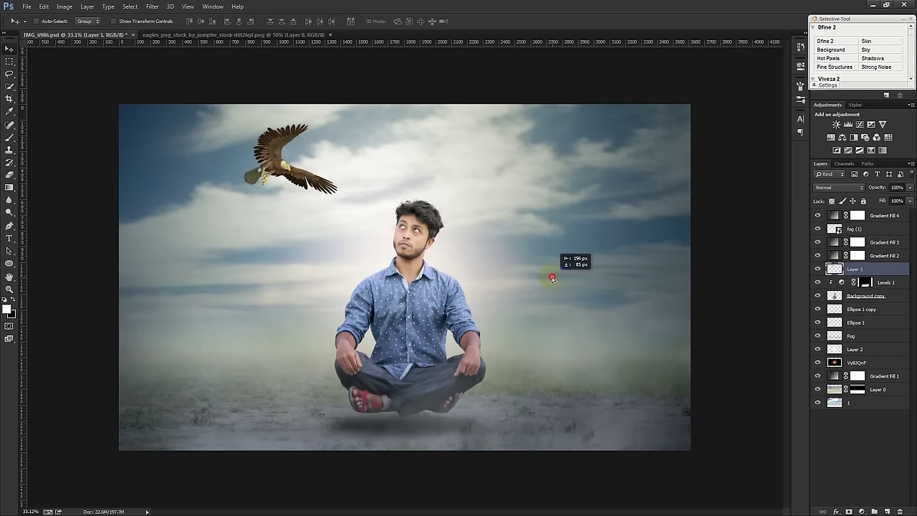
pyautogui.moveTo(552, 278); pyautogui.dragTo(558, 277)
# Apply a Gaussian Blur of radius 0.8 pixels to the eagle's Layer 1.
pyautogui.click(153, 6)
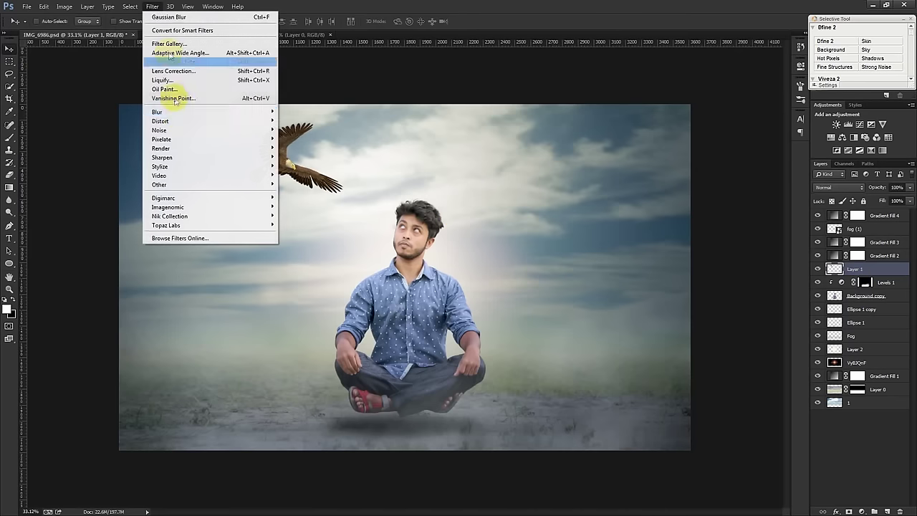
pyautogui.click(336, 152)
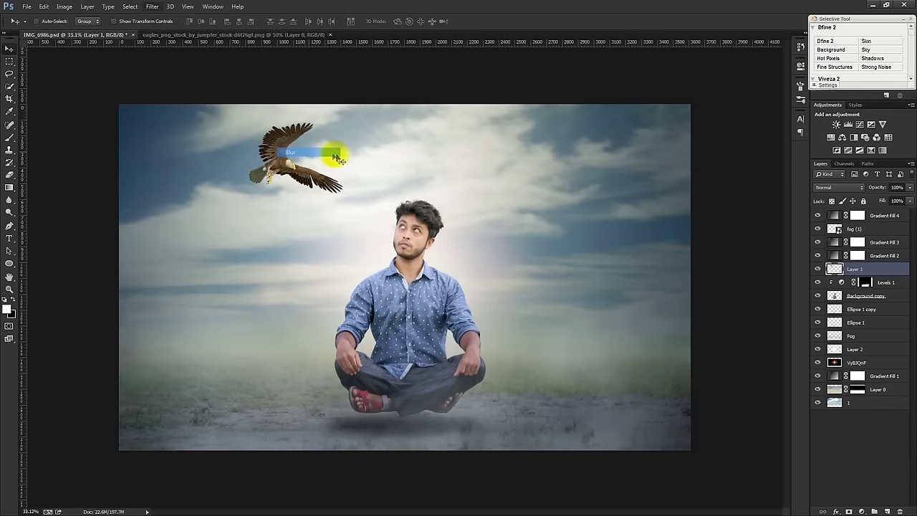
pyautogui.click(153, 7)
pyautogui.moveTo(157, 112)
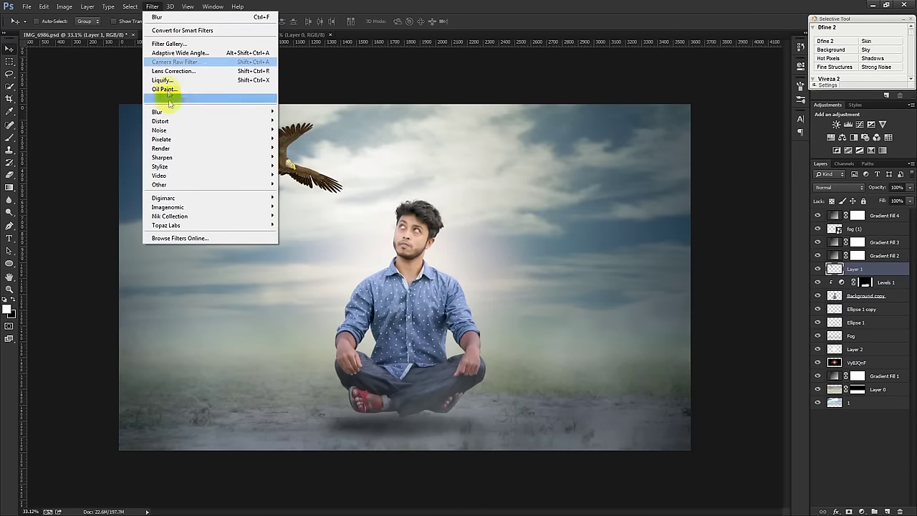
pyautogui.click(344, 182)
pyautogui.moveTo(573, 259); pyautogui.dragTo(527, 262)
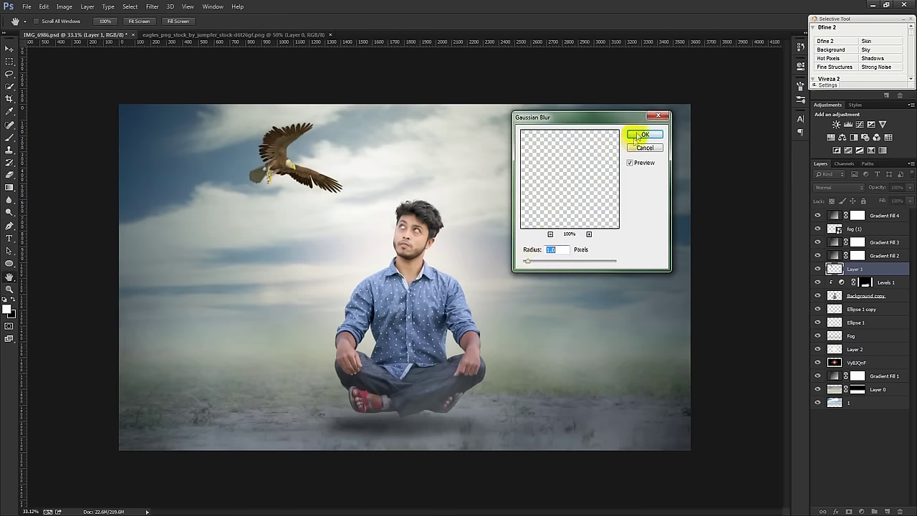
pyautogui.click(644, 134)
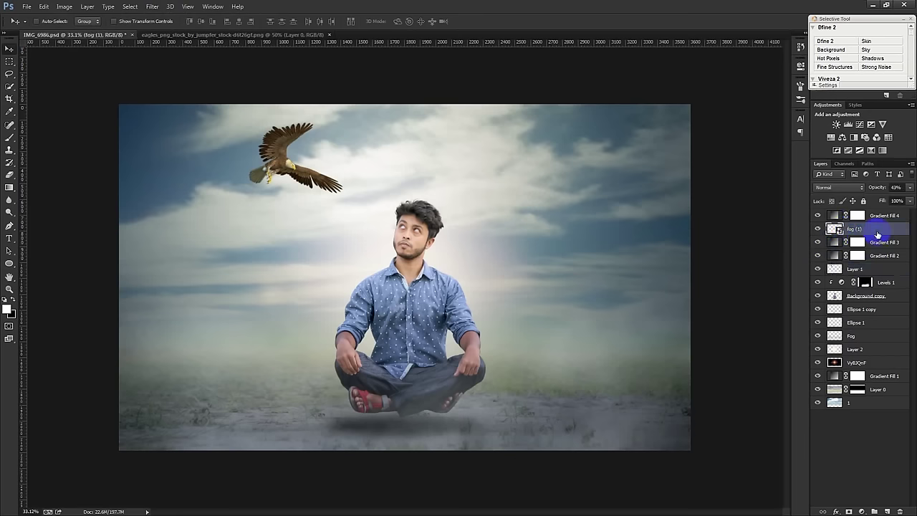
# Move fog (1) below the gradient fills and raise its opacity to 54%.
pyautogui.moveTo(851, 230); pyautogui.dragTo(865, 265)
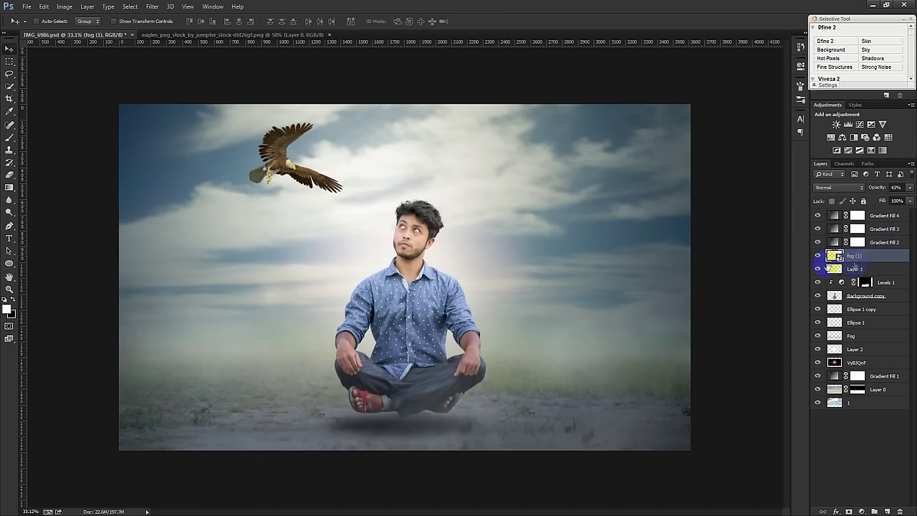
pyautogui.moveTo(888, 188); pyautogui.dragTo(889, 188)
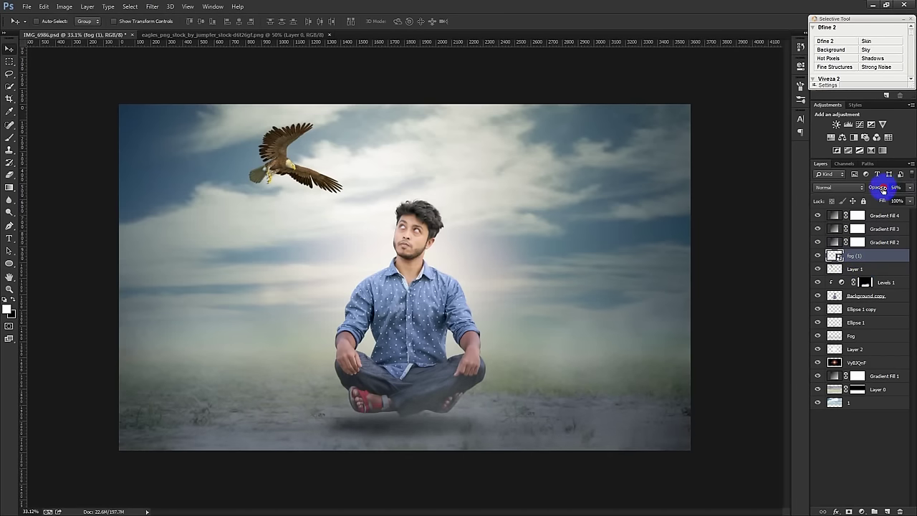
pyautogui.click(686, 189)
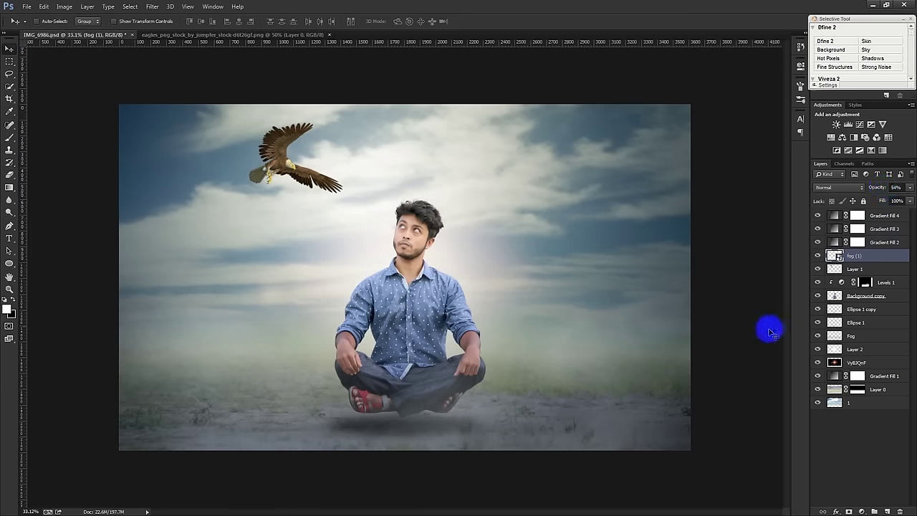
# Add a Color Lookup adjustment layer above Gradient Fill 4.
pyautogui.click(884, 214)
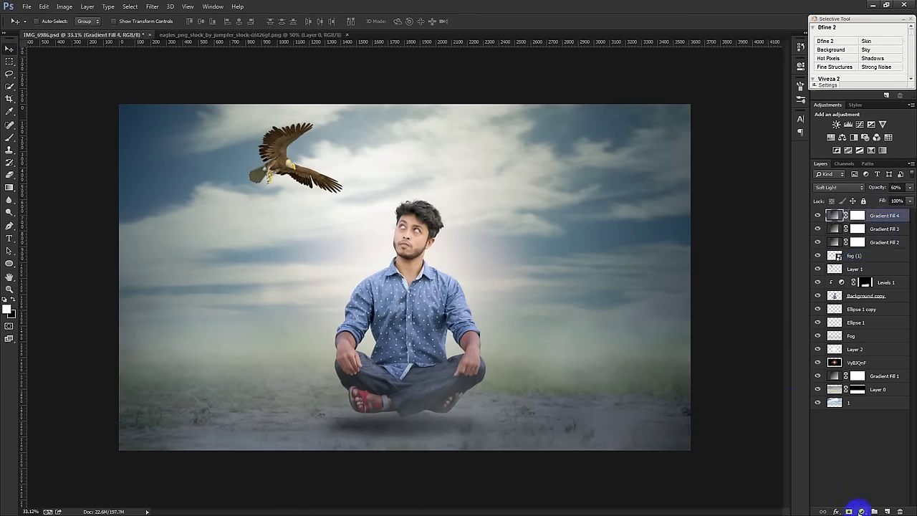
pyautogui.click(861, 511)
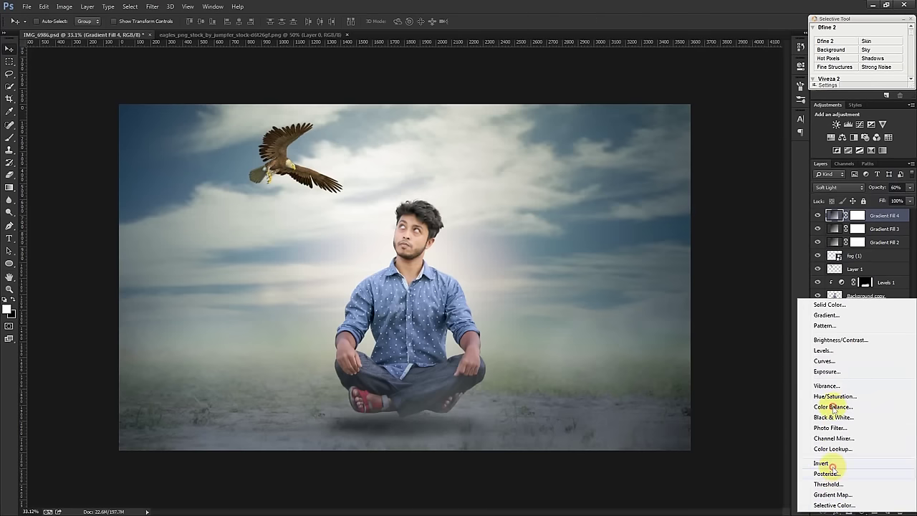
pyautogui.click(835, 449)
pyautogui.click(738, 89)
pyautogui.click(741, 117)
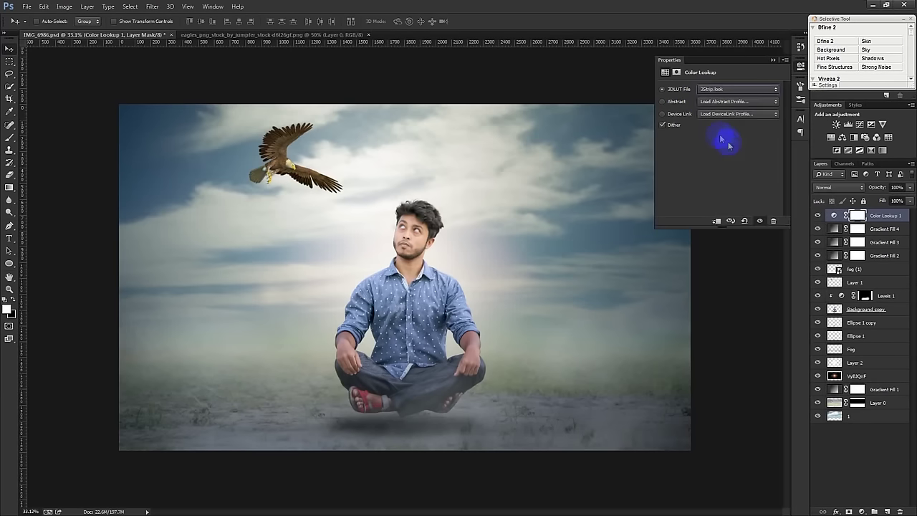
# Preview 3DLUT looks from Candlelight and Crisp_Warm through Fuji film stocks to FuturisticBleak.
pyautogui.press('Down')
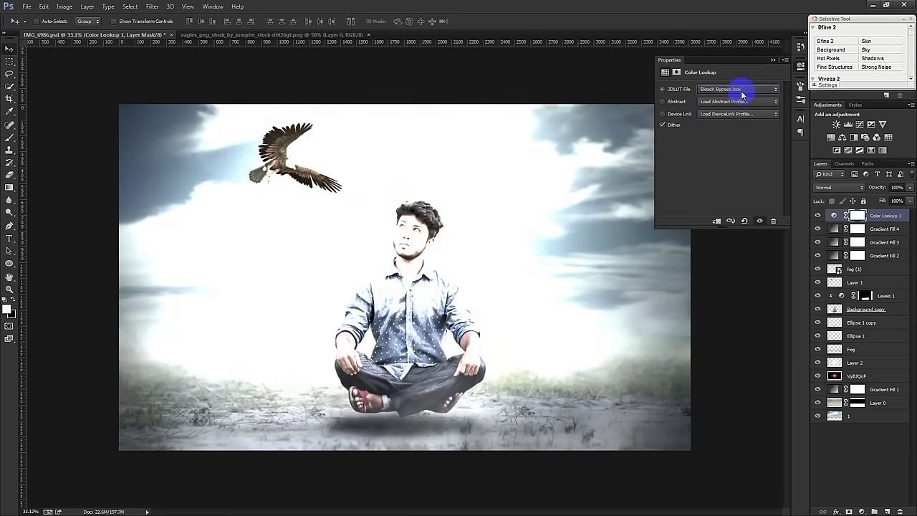
pyautogui.press('Down')
pyautogui.press('Down')
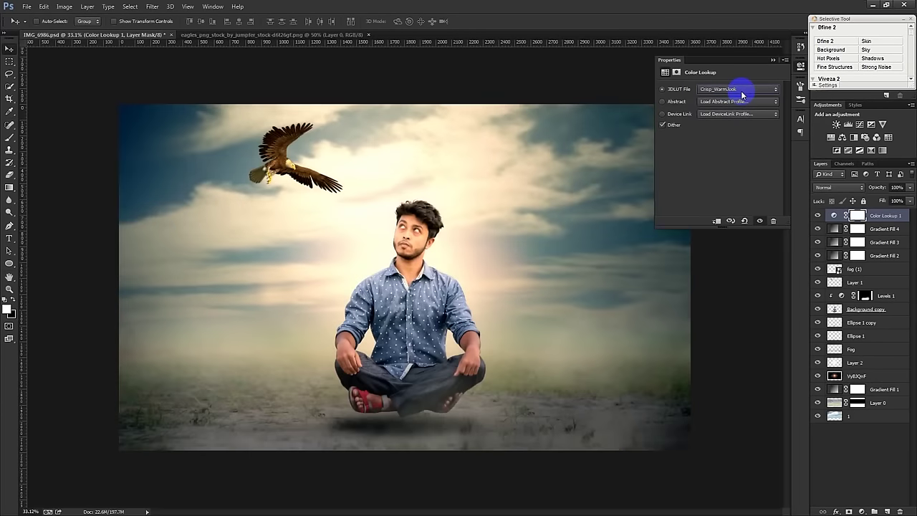
pyautogui.press('Down')
pyautogui.press('Down')
pyautogui.press('Down')
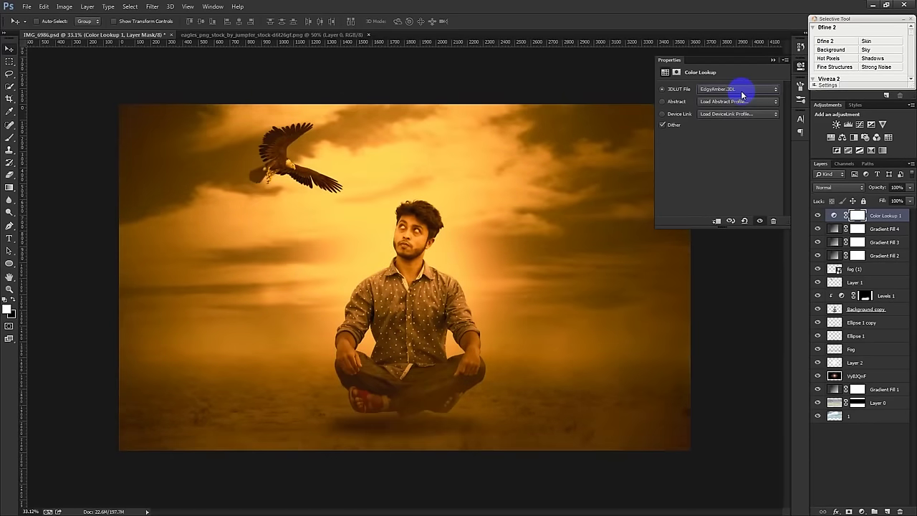
pyautogui.press('Down')
pyautogui.press('Up')
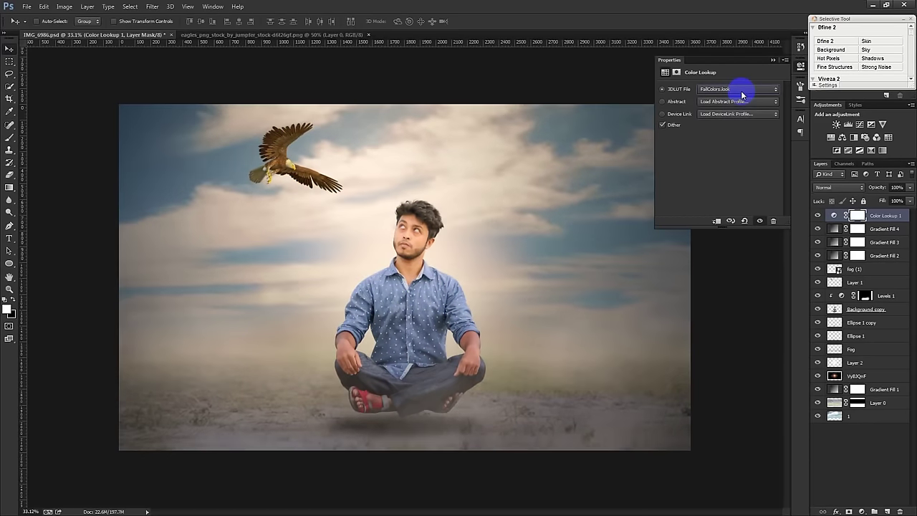
pyautogui.press('Down')
pyautogui.press('Down')
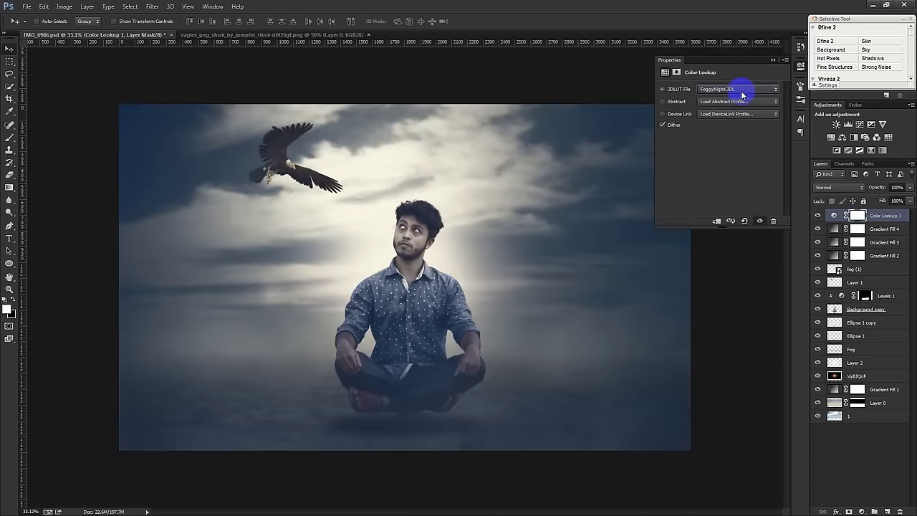
pyautogui.press('Down')
pyautogui.press('Down')
pyautogui.press('Up')
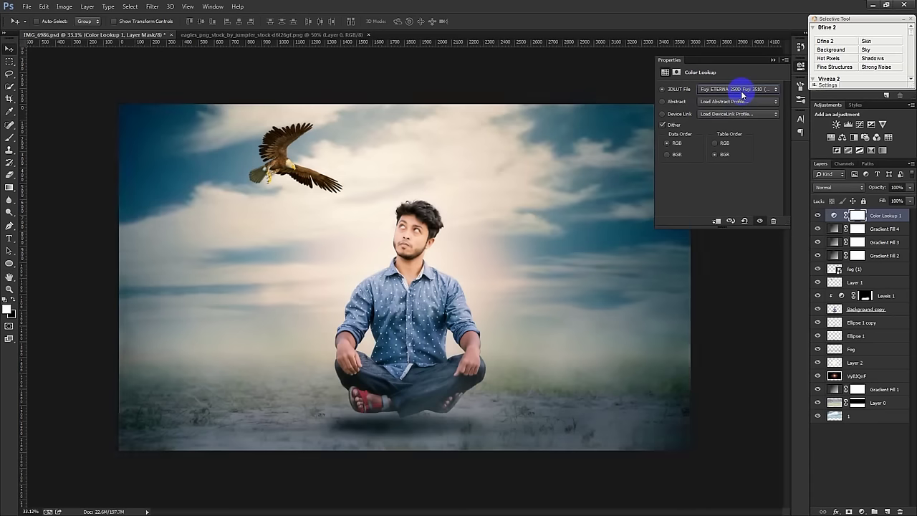
pyautogui.press('Down')
pyautogui.press('Down')
pyautogui.press('Down')
pyautogui.press('Down')
pyautogui.press('Down')
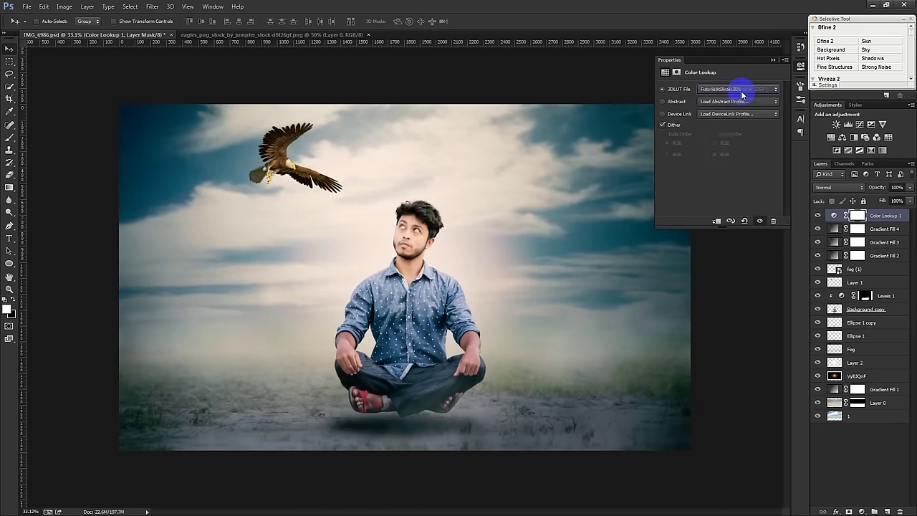
pyautogui.press('Down')
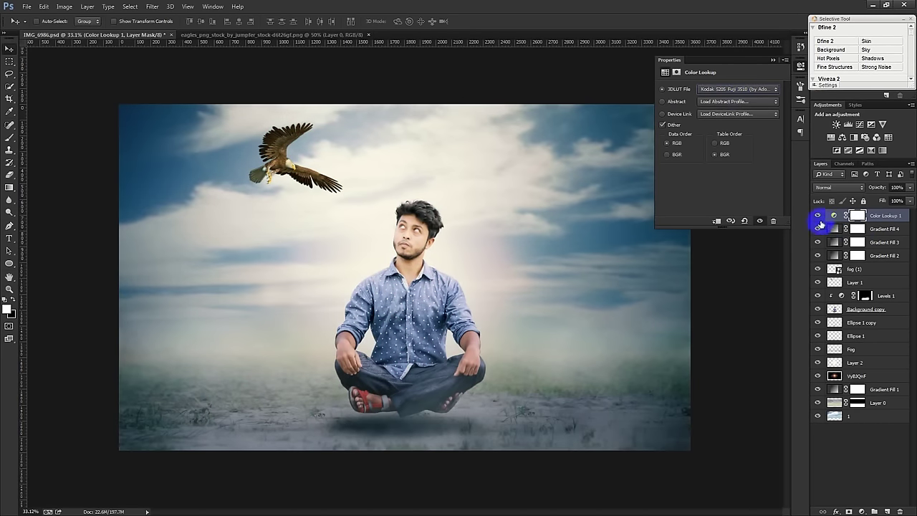
# Compare the grade on and off, then settle on the Soft_Warming.look lookup.
pyautogui.click(816, 217)
pyautogui.click(817, 217)
pyautogui.click(817, 217)
pyautogui.click(816, 217)
pyautogui.click(816, 217)
pyautogui.click(816, 217)
pyautogui.click(816, 217)
pyautogui.click(816, 217)
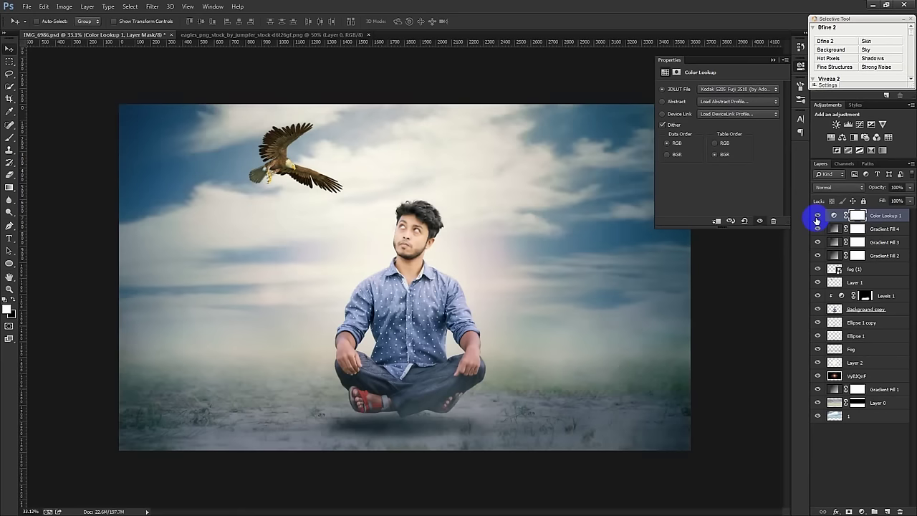
pyautogui.click(722, 90)
pyautogui.press('Down')
pyautogui.press('Down')
pyautogui.press('Down')
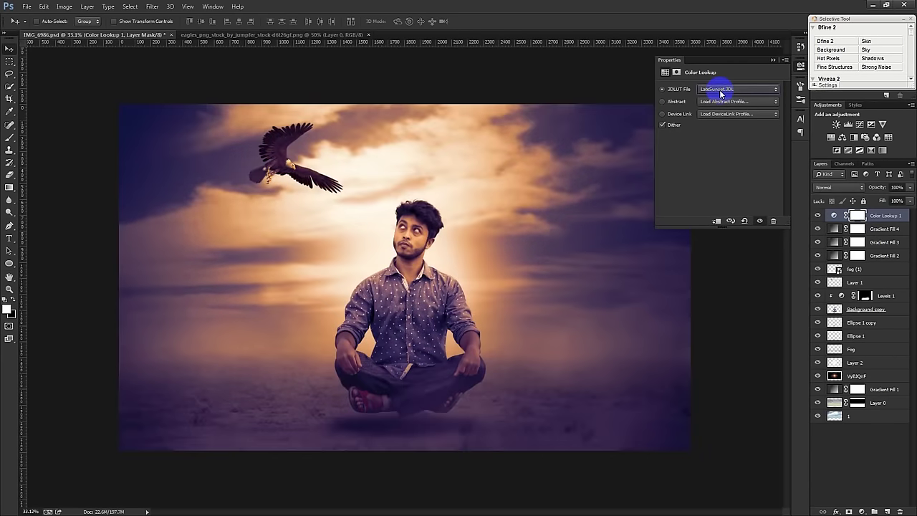
pyautogui.press('Down')
pyautogui.press('Down')
pyautogui.press('Down')
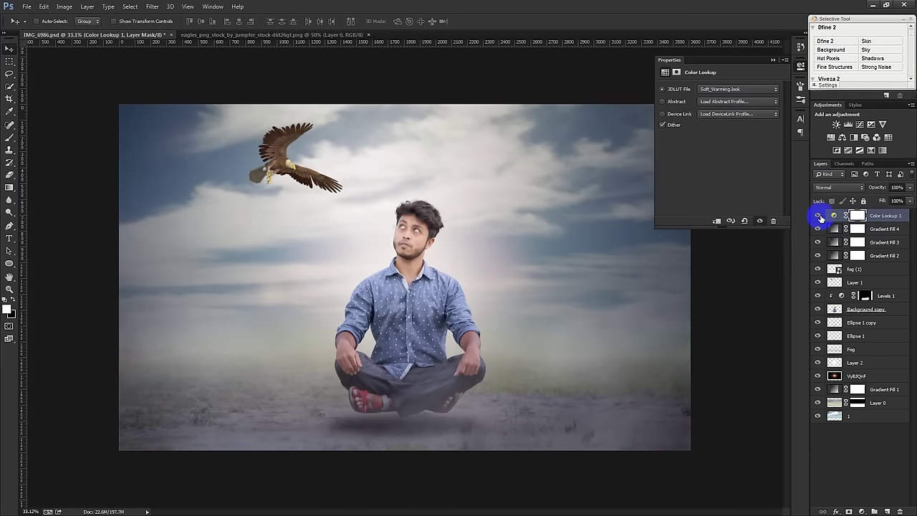
pyautogui.click(773, 59)
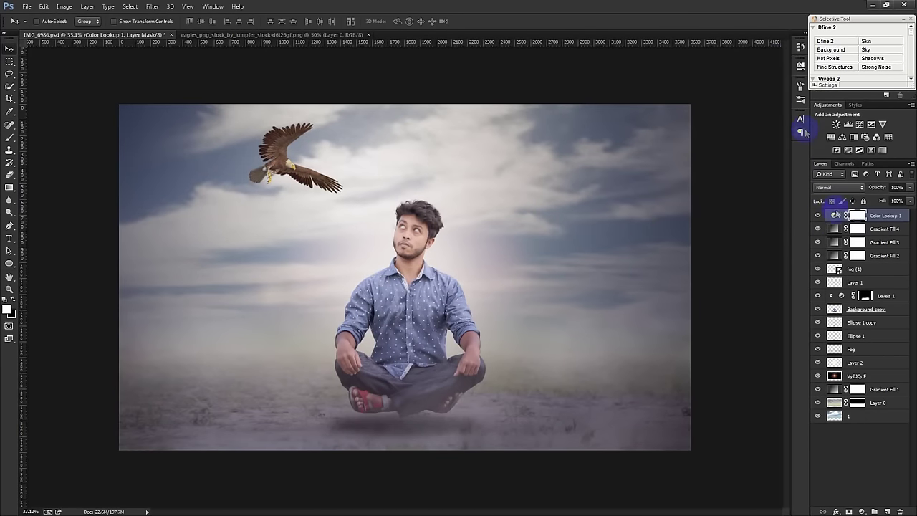
# Toggle Gradient Fill 2, Gradient Fill 3 and the VyBJQnF light beam to judge their effect.
pyautogui.click(880, 296)
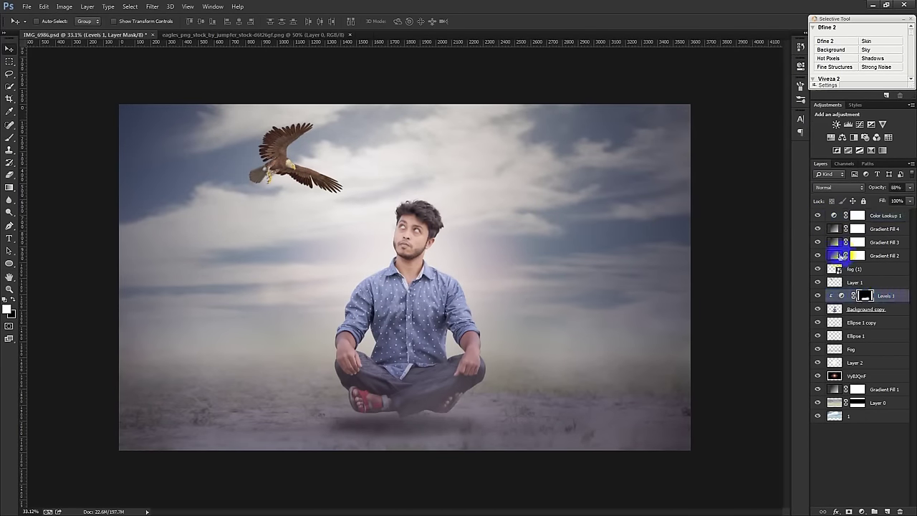
pyautogui.click(817, 255)
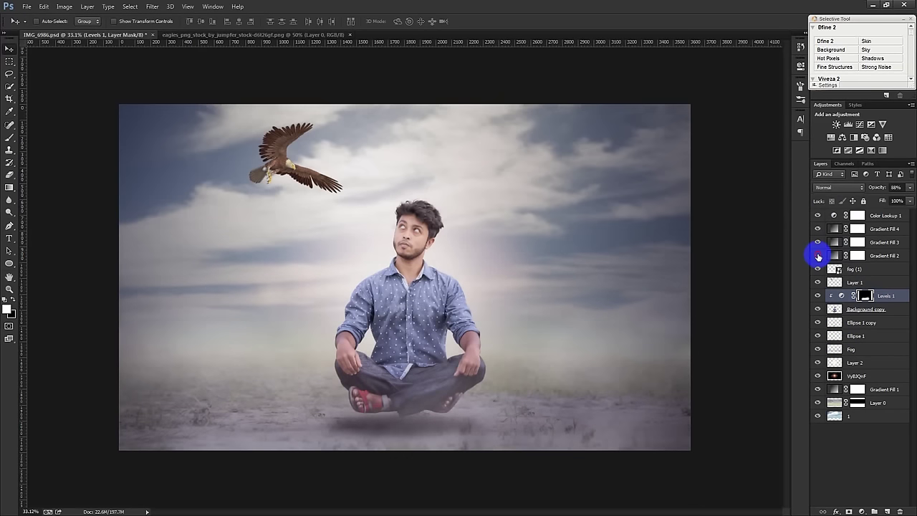
pyautogui.click(818, 255)
pyautogui.click(859, 255)
pyautogui.click(888, 185)
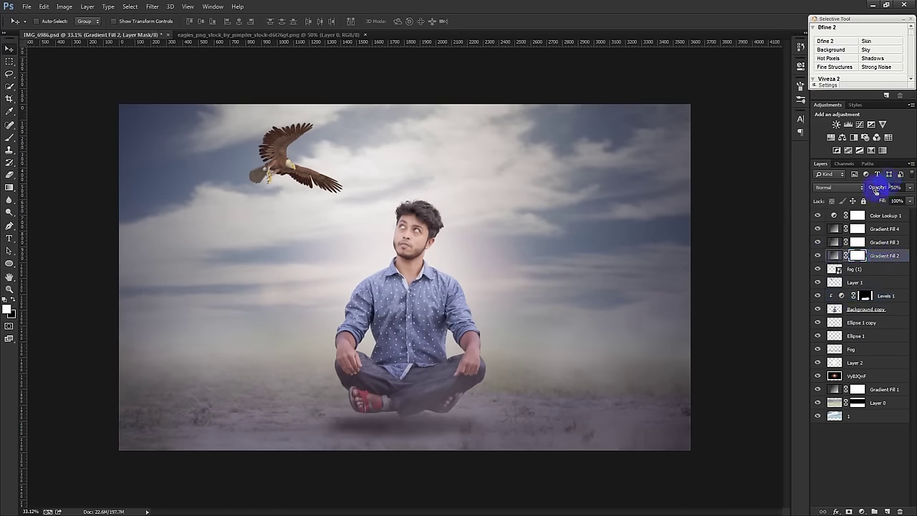
pyautogui.click(825, 243)
pyautogui.click(818, 242)
pyautogui.click(817, 242)
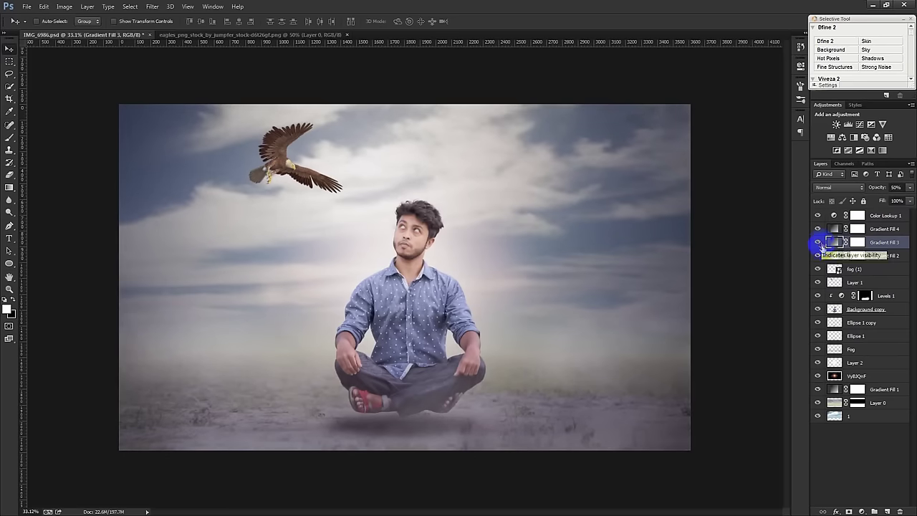
pyautogui.click(818, 375)
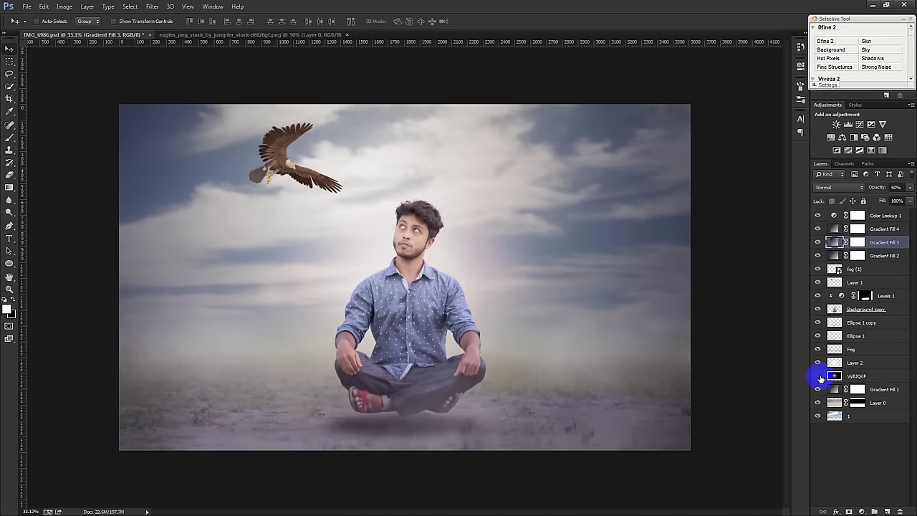
pyautogui.click(818, 376)
pyautogui.click(845, 375)
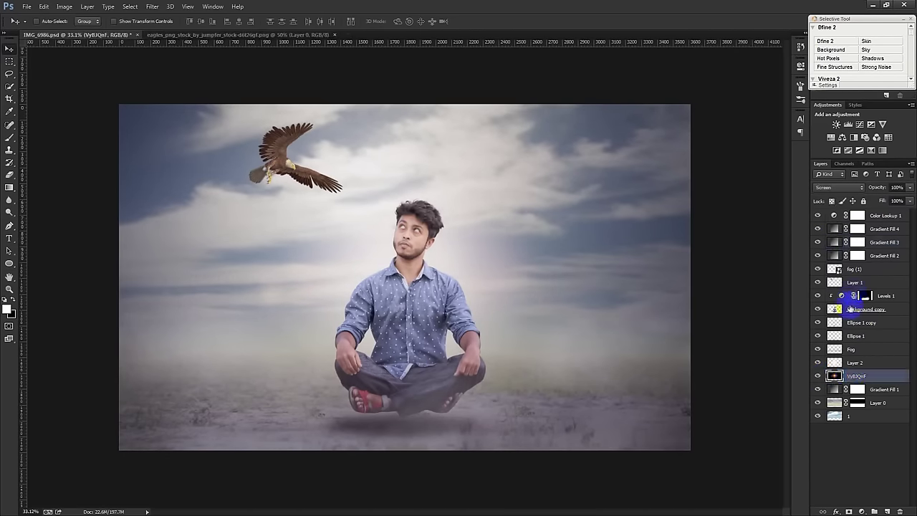
# Toggle the Ellipse shadows, Fog and Gradient Fill 4 on and off to compare.
pyautogui.click(818, 332)
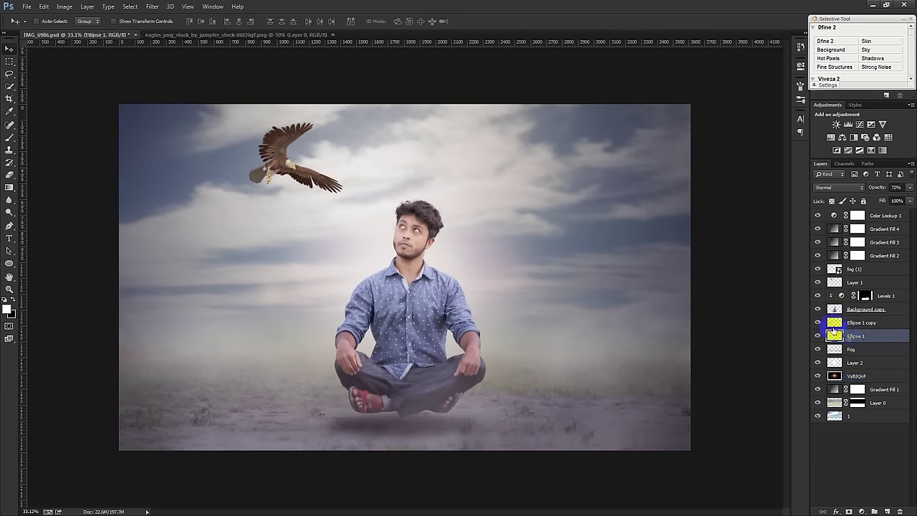
pyautogui.click(820, 323)
pyautogui.click(818, 323)
pyautogui.click(818, 323)
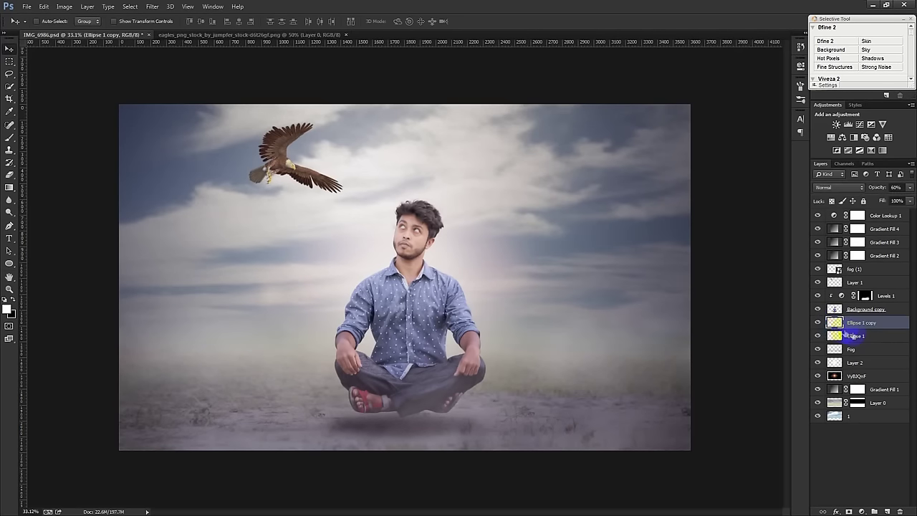
pyautogui.click(852, 336)
pyautogui.click(818, 348)
pyautogui.click(817, 349)
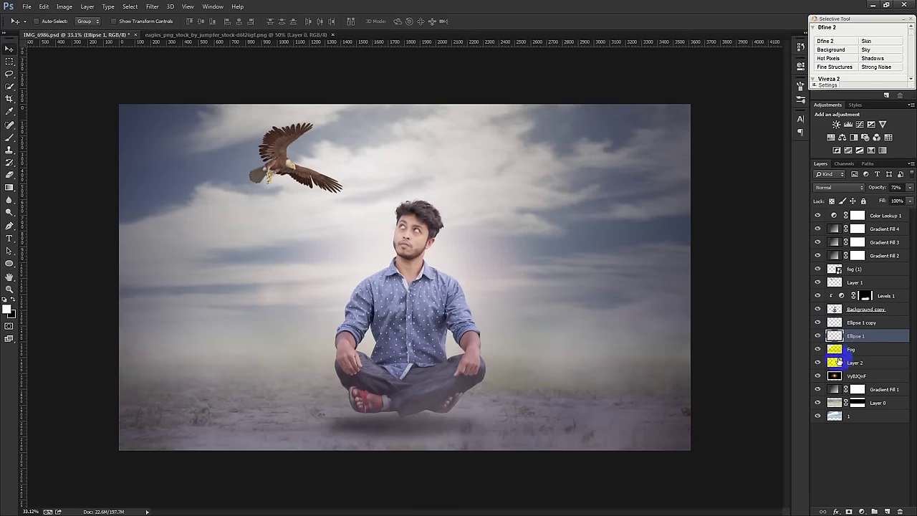
pyautogui.click(817, 229)
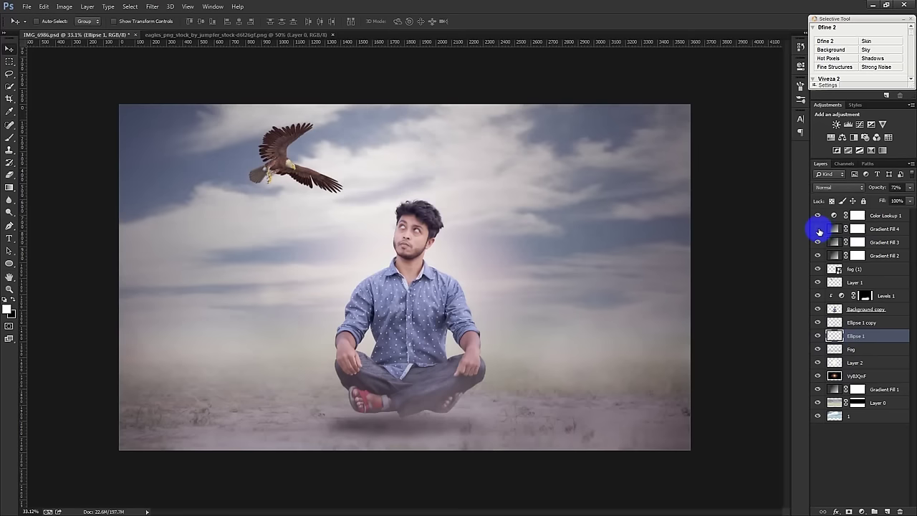
pyautogui.click(817, 229)
pyautogui.click(818, 230)
# Adjust the opacity of the Gradient Fill 4 overlay.
pyautogui.click(877, 230)
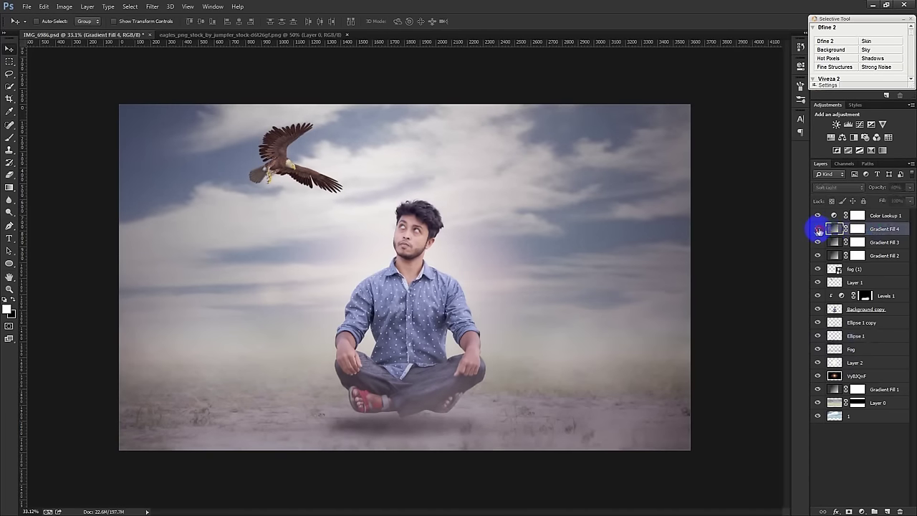
pyautogui.moveTo(877, 188); pyautogui.dragTo(883, 194)
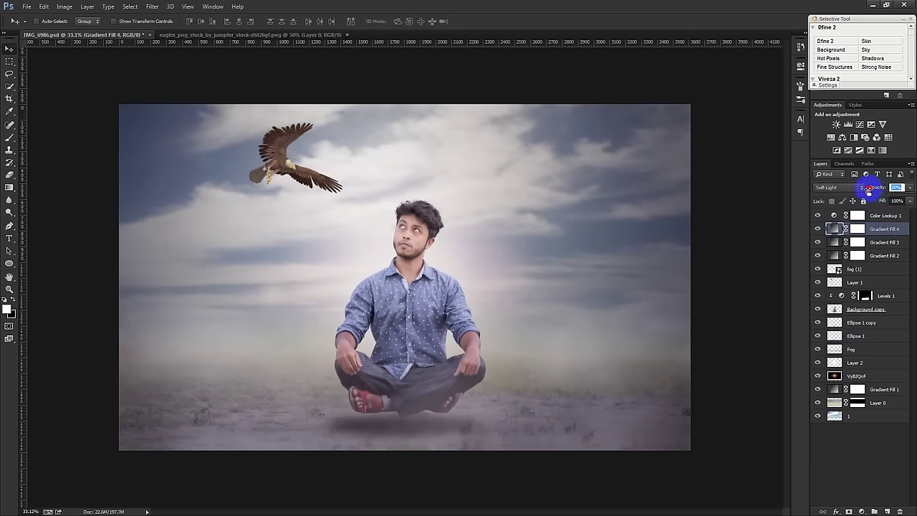
pyautogui.moveTo(863, 192); pyautogui.dragTo(859, 187)
# Compare the remaining gradient fills and delete Gradient Fill 2.
pyautogui.click(812, 243)
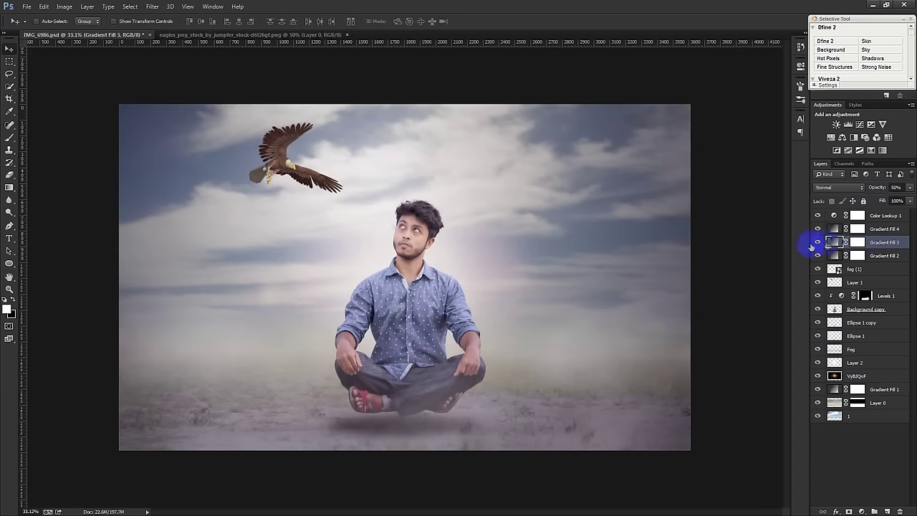
pyautogui.click(815, 244)
pyautogui.click(815, 242)
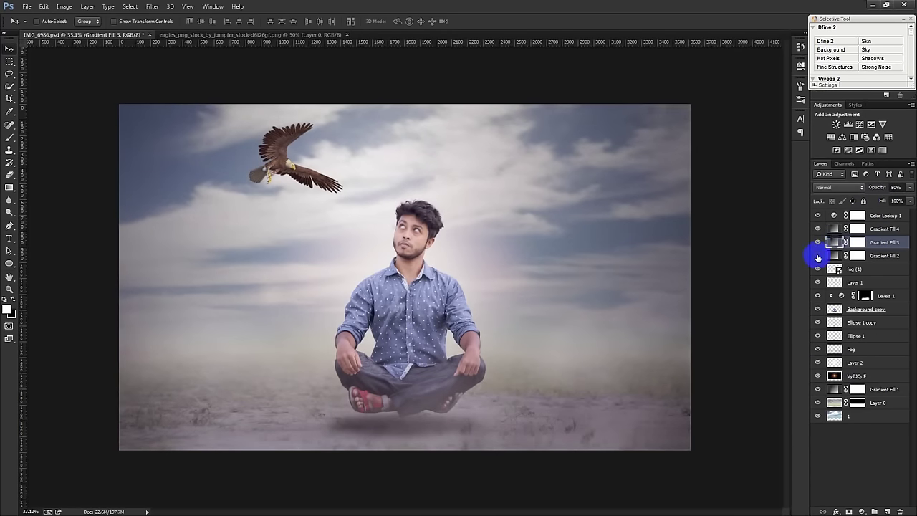
pyautogui.click(818, 256)
pyautogui.click(818, 257)
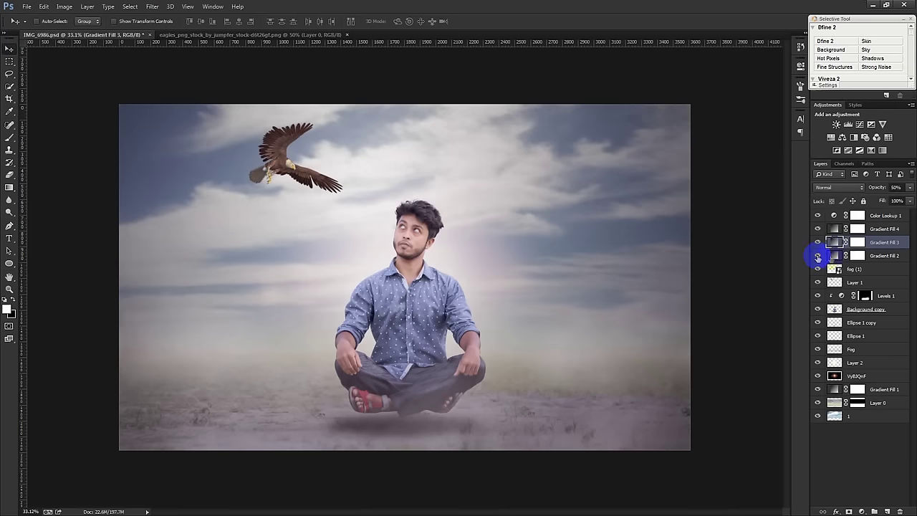
pyautogui.click(869, 256)
pyautogui.press('Delete')
# Widen the Ellipse 1 shadow under the floating man to about 118% width.
pyautogui.moveTo(877, 259); pyautogui.dragTo(849, 330)
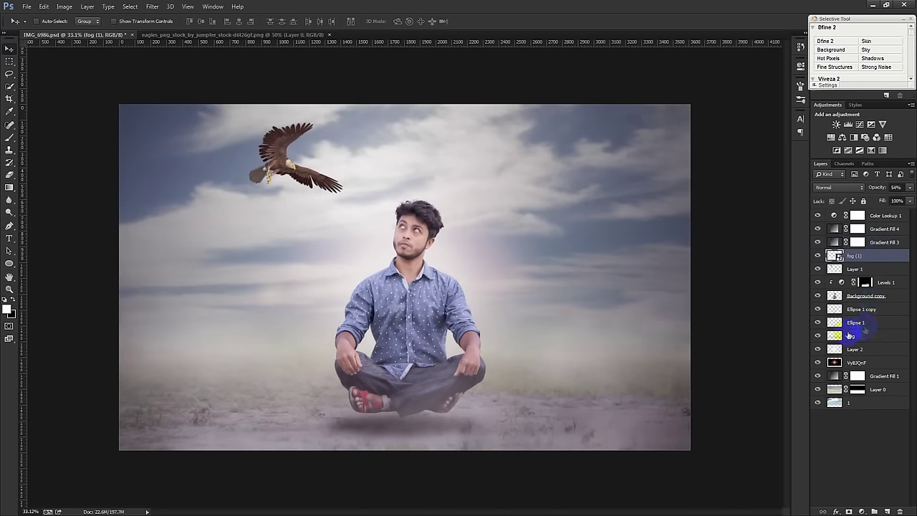
pyautogui.hotkey('ctrl', 't')
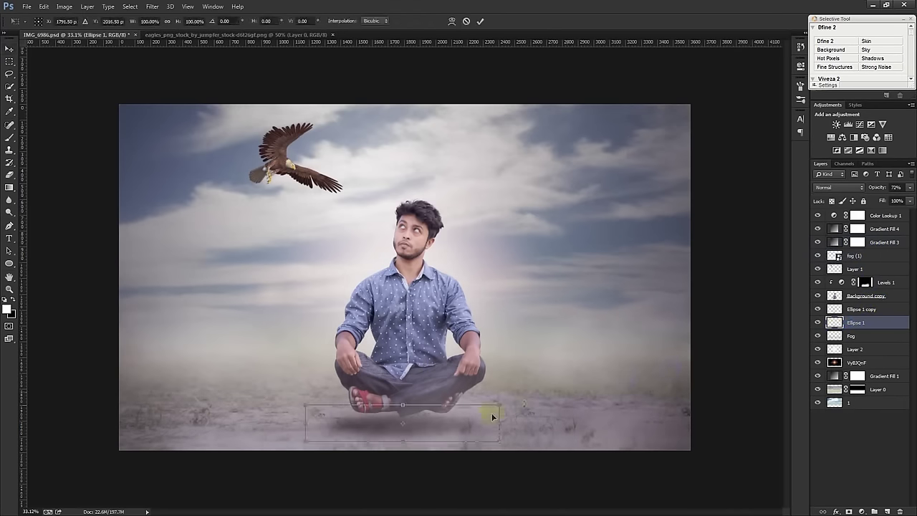
pyautogui.moveTo(509, 420); pyautogui.dragTo(516, 418)
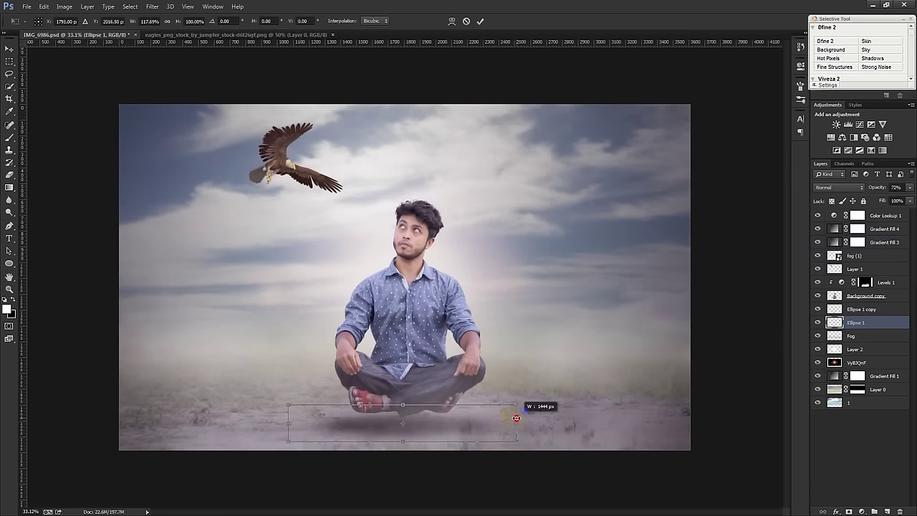
pyautogui.moveTo(516, 418); pyautogui.dragTo(516, 417)
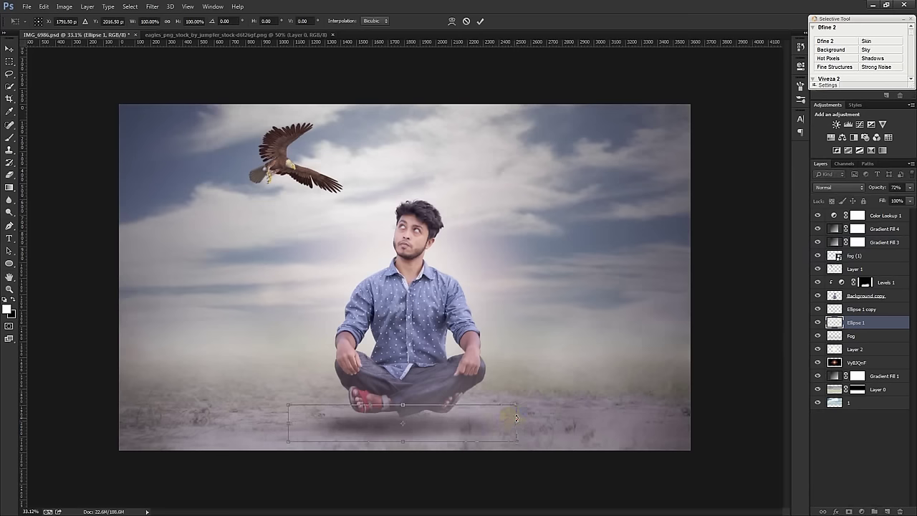
pyautogui.click(480, 21)
# Raise the opacity of the Ellipse 1 copy shadow.
pyautogui.keyDown('shift'); pyautogui.click(870, 313); pyautogui.keyUp('shift')
pyautogui.click(870, 313)
pyautogui.moveTo(865, 189); pyautogui.dragTo(867, 190)
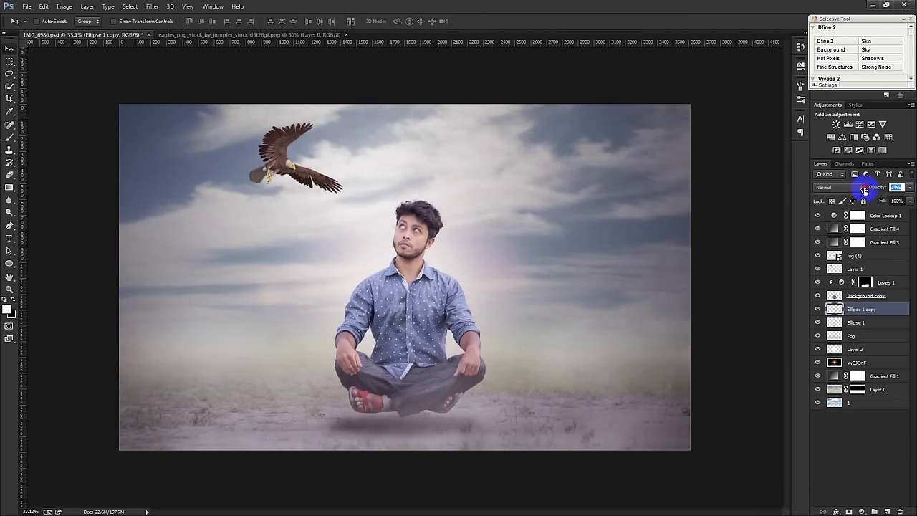
# Adjust the Ellipse 1 copy opacity and nudge that darker shadow slightly right.
pyautogui.click(867, 315)
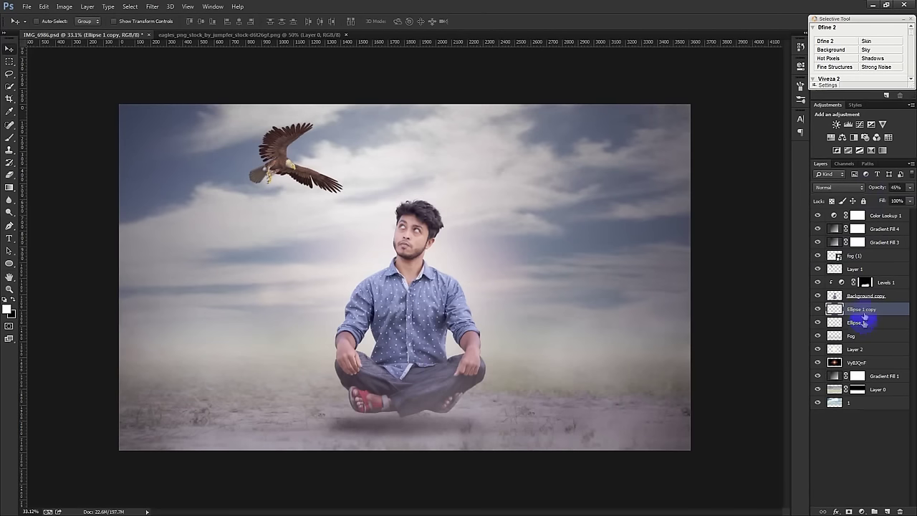
pyautogui.click(895, 188)
pyautogui.write('81')
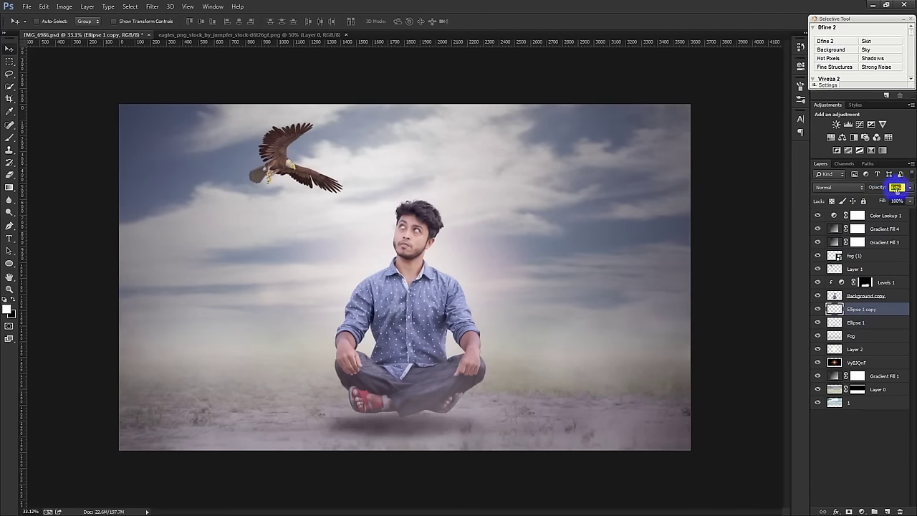
pyautogui.moveTo(513, 390); pyautogui.dragTo(524, 390)
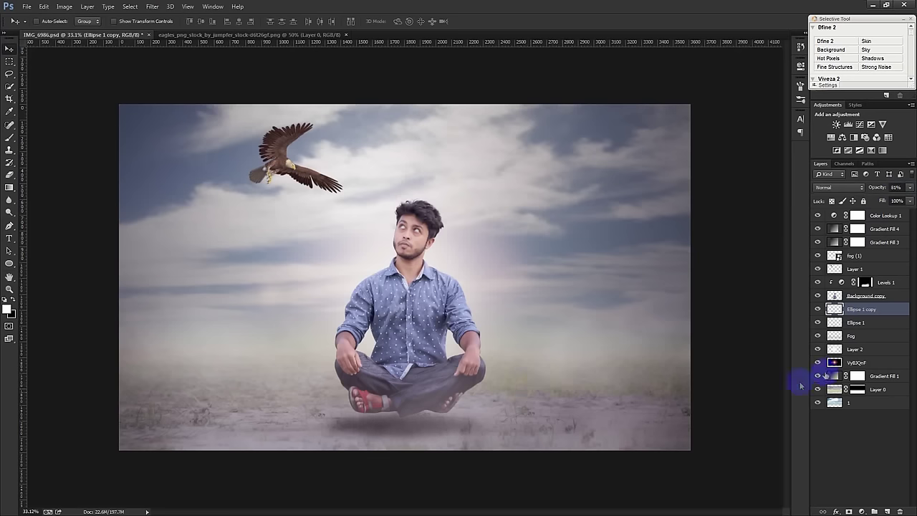
# Blur Ellipse 1 by about 4.3 px at 52% opacity, then add an empty top Layer 3.
pyautogui.click(855, 322)
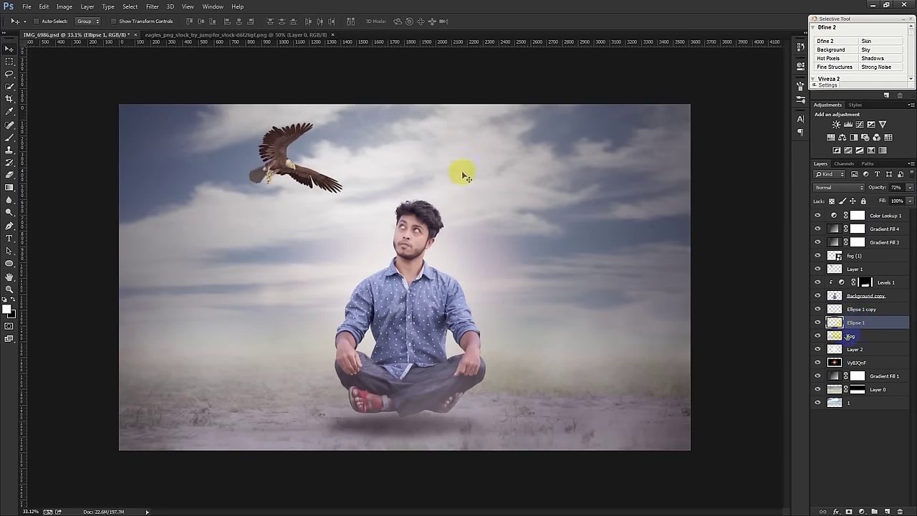
pyautogui.click(152, 7)
pyautogui.moveTo(208, 112)
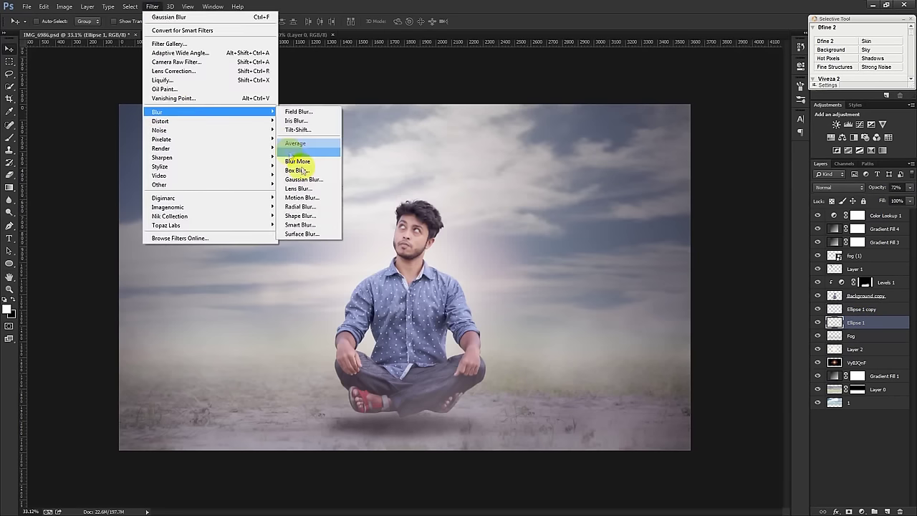
pyautogui.click(297, 179)
pyautogui.moveTo(539, 262); pyautogui.dragTo(554, 260)
pyautogui.click(644, 134)
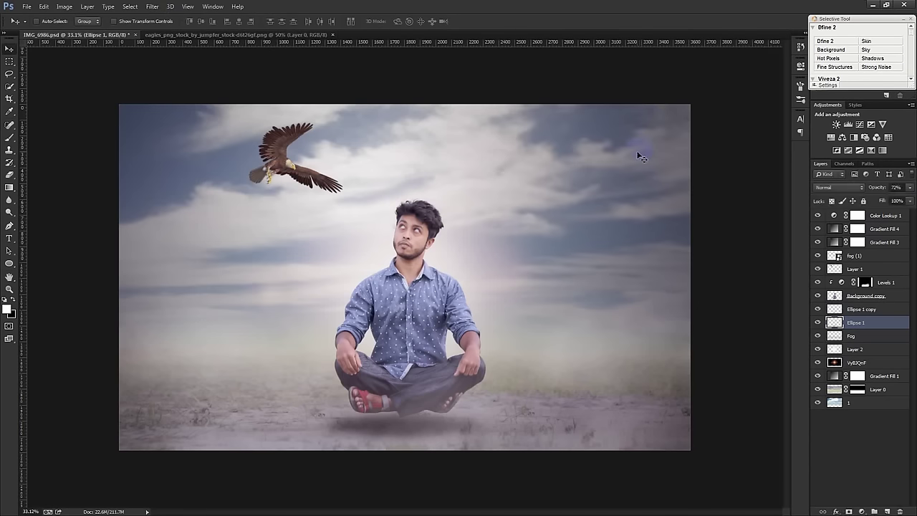
pyautogui.moveTo(873, 187); pyautogui.dragTo(865, 189)
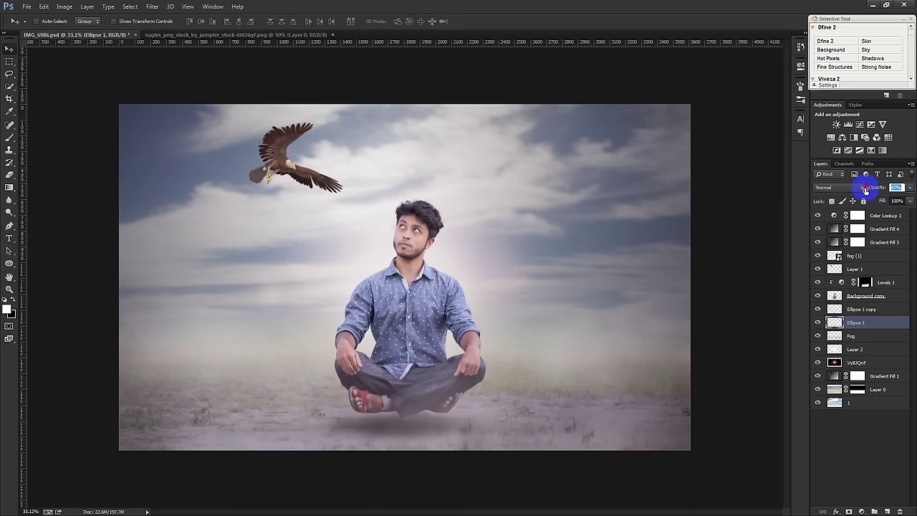
pyautogui.click(886, 216)
pyautogui.click(888, 510)
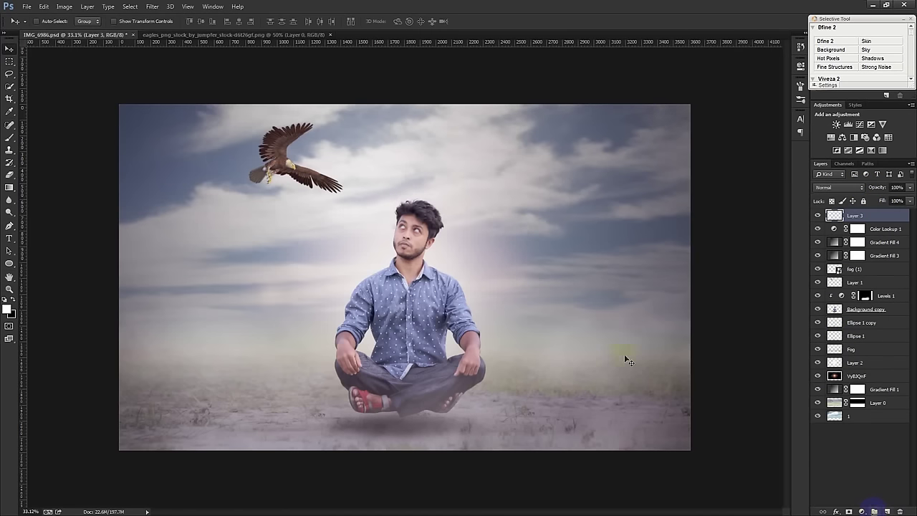
# Stamp a merged copy of the visible composite into Layer 3 with Apply Image.
pyautogui.click(152, 6)
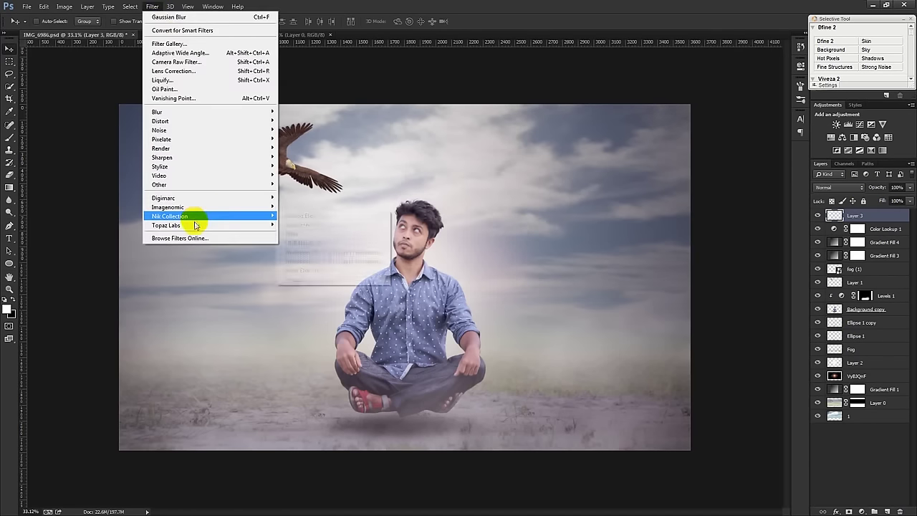
pyautogui.moveTo(64, 7)
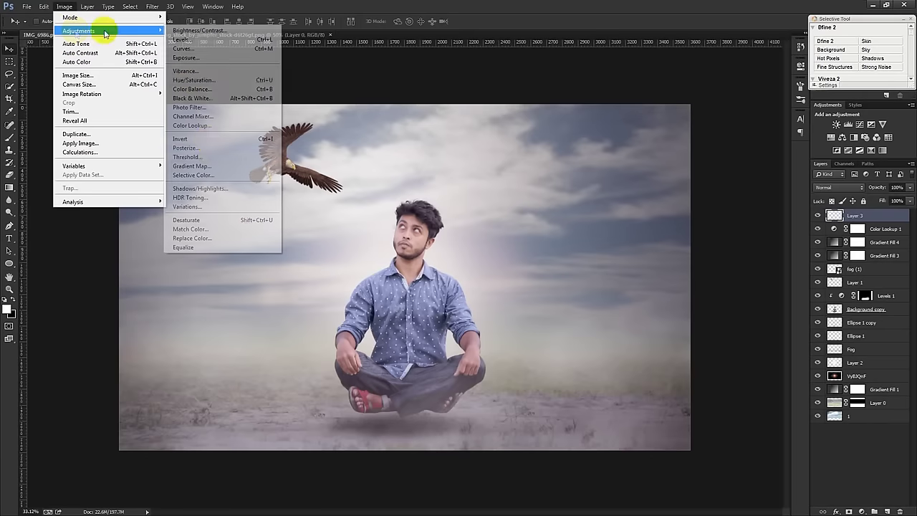
pyautogui.moveTo(79, 31)
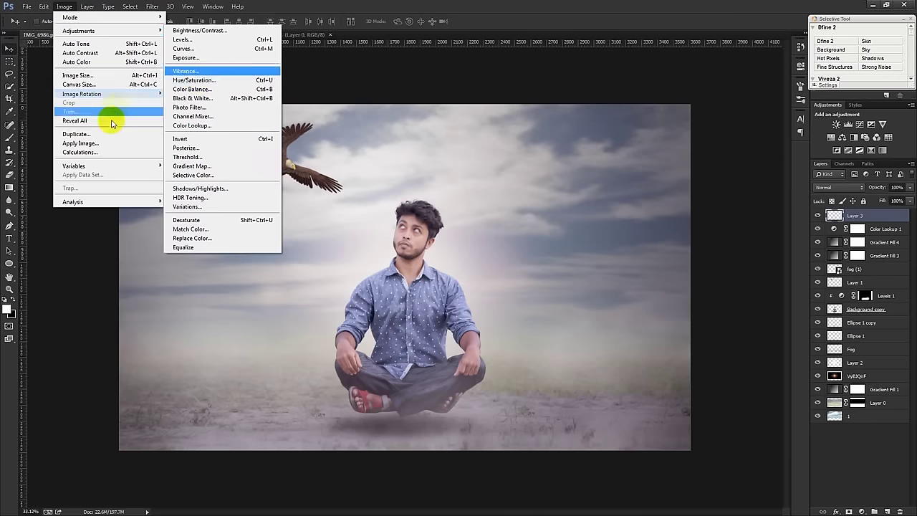
pyautogui.click(105, 143)
pyautogui.click(526, 147)
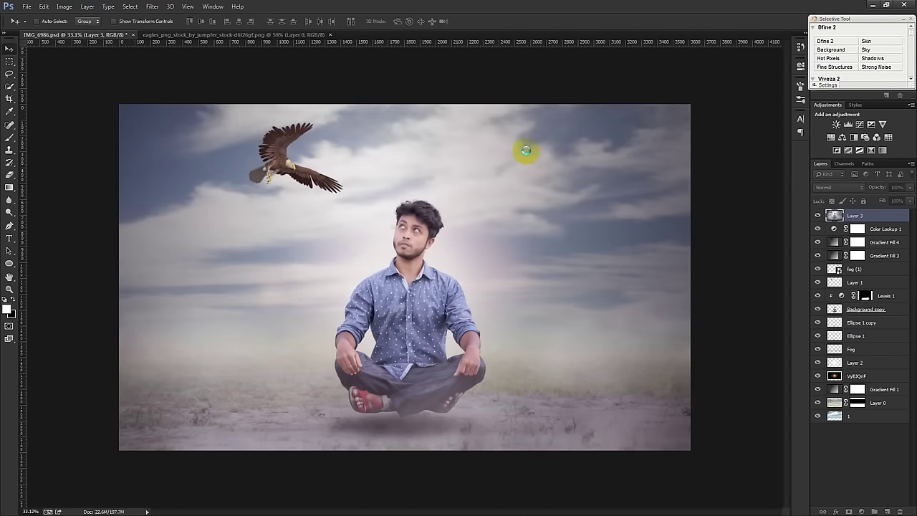
# Launch Nik Color Efex Pro 4 on Layer 3, previewing B/W Conversion.
pyautogui.click(170, 7)
pyautogui.moveTo(170, 215)
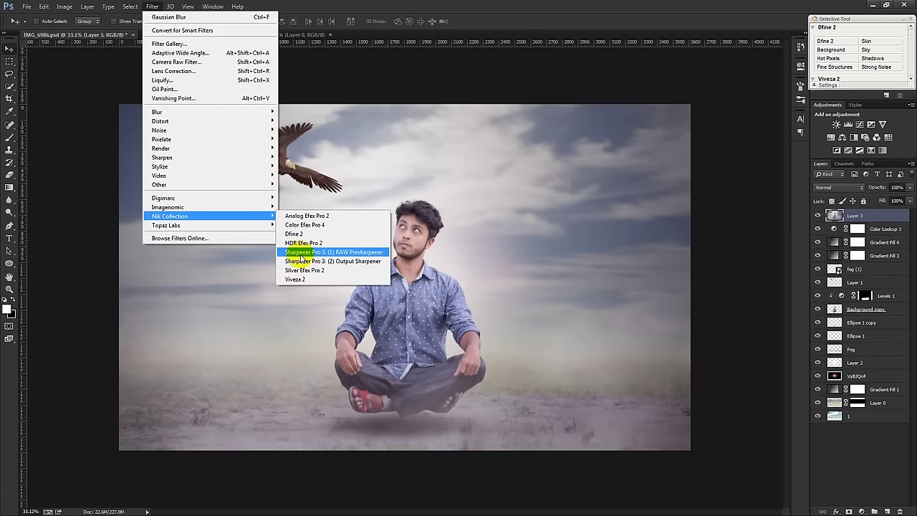
pyautogui.click(297, 224)
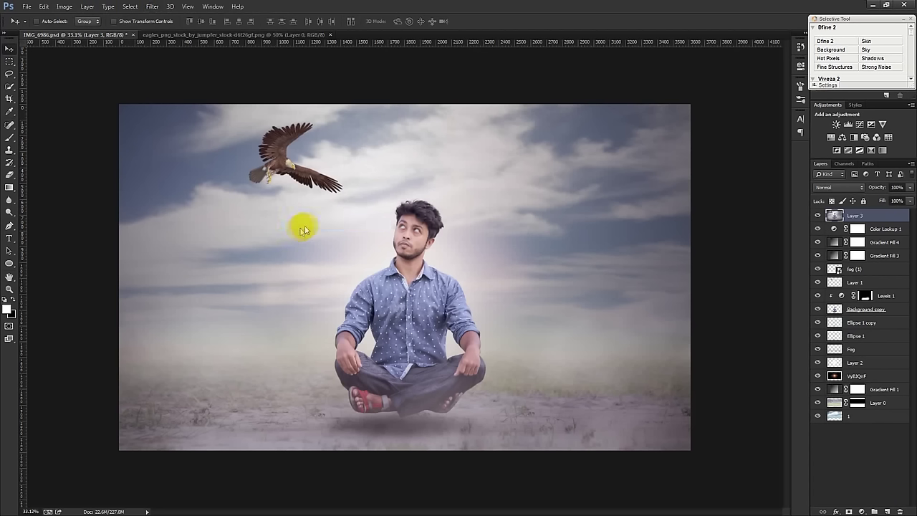
pyautogui.click(847, 229)
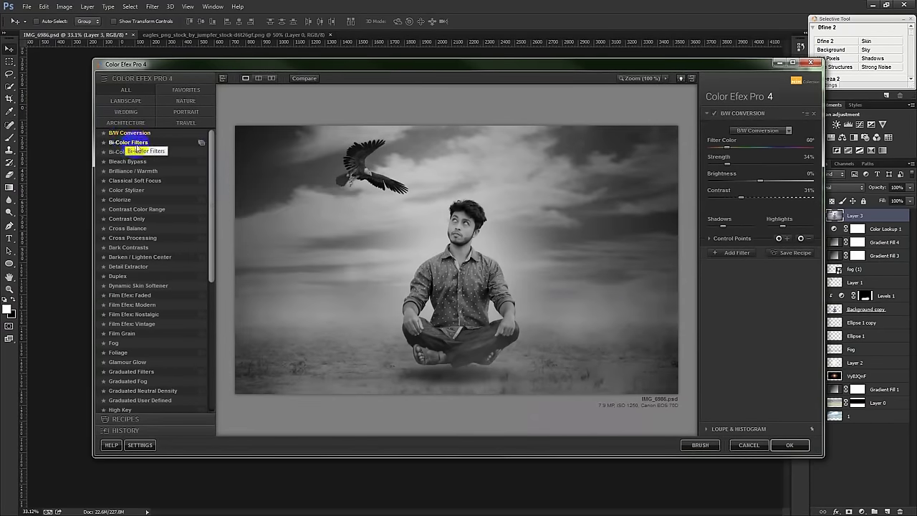
# Preview Bi-Color, Bleach Bypass, Brilliance/Warmth, Soft Focus, Color Stylizer and Colorize, then choose Contrast Color Range.
pyautogui.click(129, 143)
pyautogui.click(792, 63)
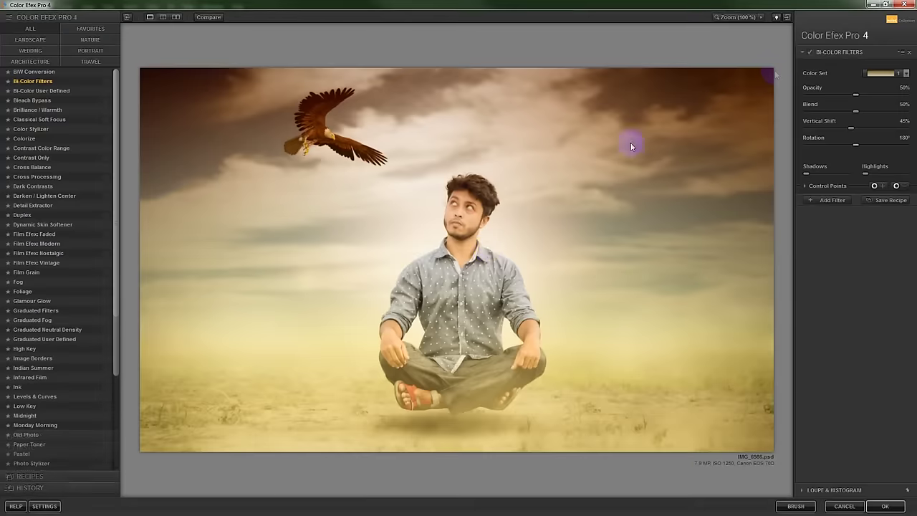
pyautogui.click(36, 91)
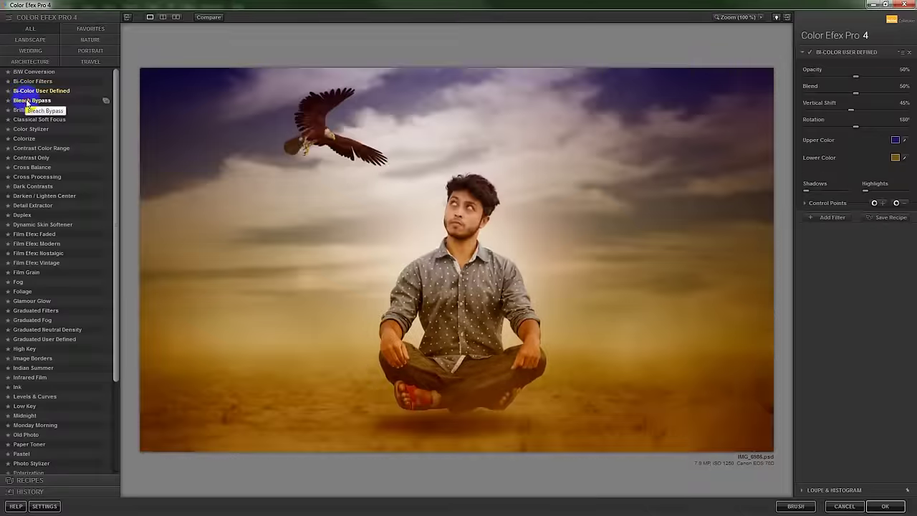
pyautogui.click(28, 101)
pyautogui.click(32, 110)
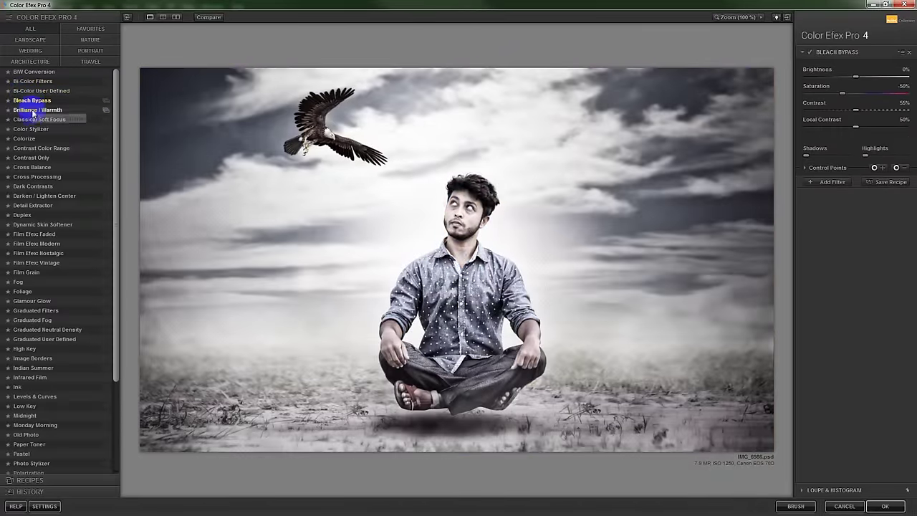
pyautogui.click(34, 120)
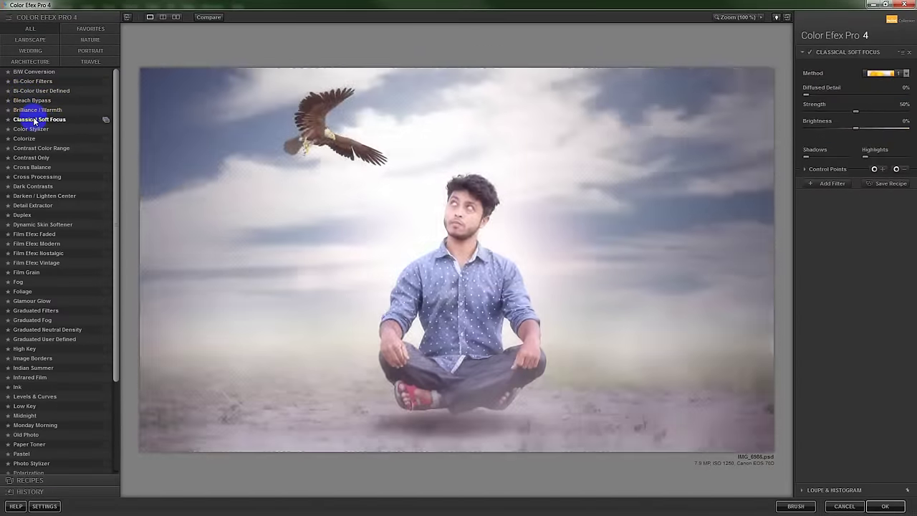
pyautogui.click(31, 129)
pyautogui.click(25, 139)
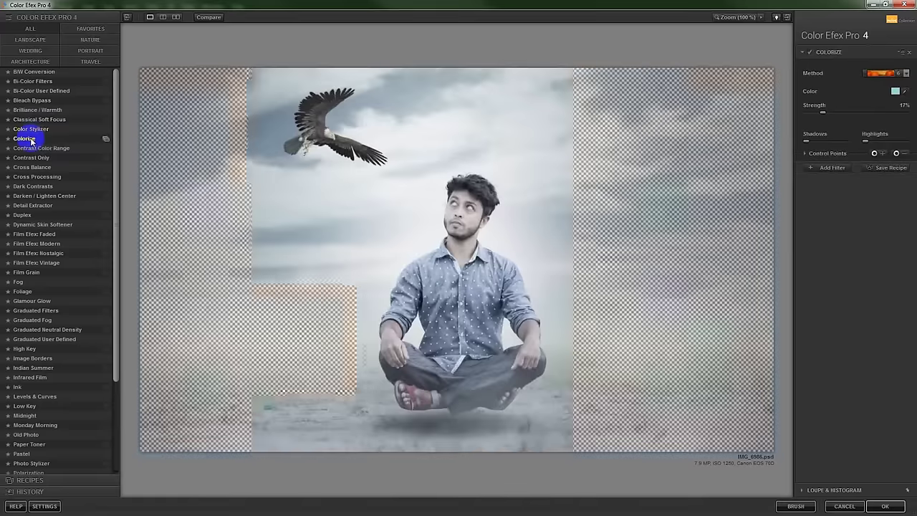
pyautogui.click(33, 148)
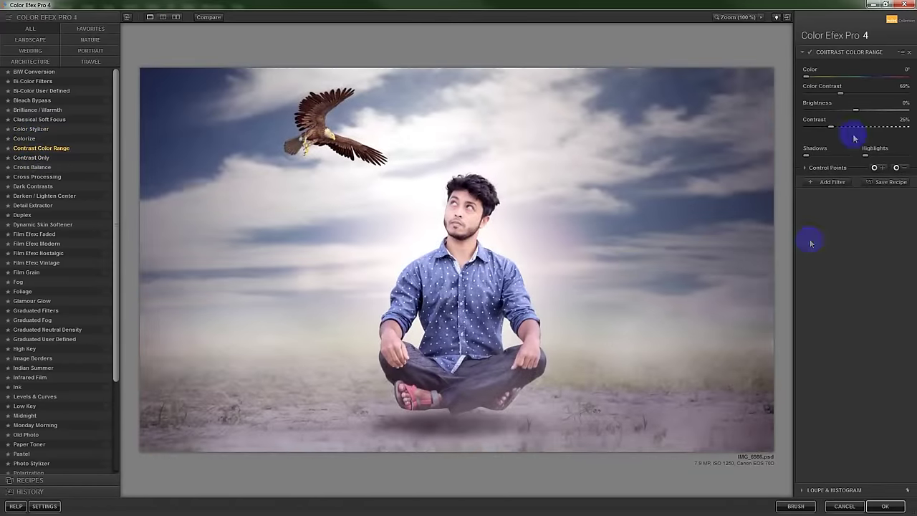
# Set Contrast Color Range to Color 114°, Color Contrast 68%, Contrast 38%, and add a filter slot.
pyautogui.moveTo(815, 77)
pyautogui.mouseDown()
pyautogui.moveTo(860, 86)
pyautogui.moveTo(834, 88)
pyautogui.mouseUp()
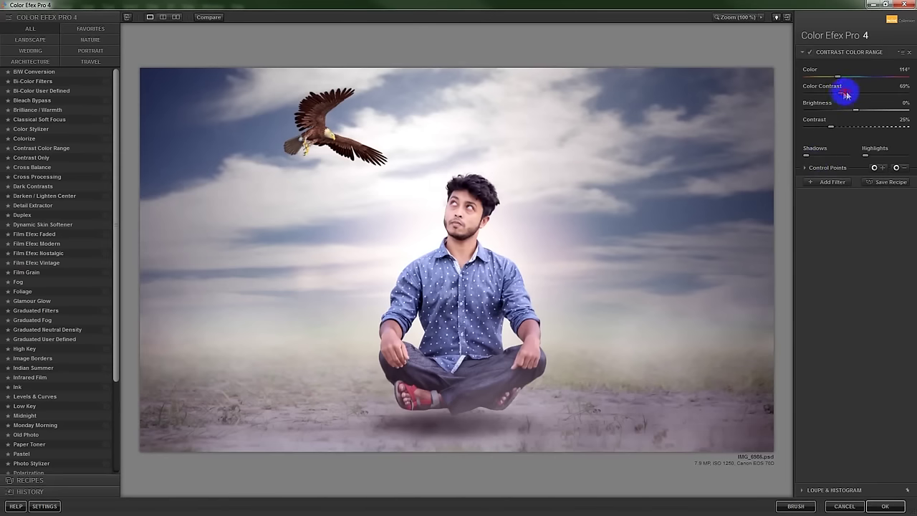
pyautogui.moveTo(845, 95)
pyautogui.mouseDown()
pyautogui.moveTo(857, 97)
pyautogui.moveTo(849, 94)
pyautogui.mouseUp()
pyautogui.moveTo(831, 126); pyautogui.dragTo(845, 129)
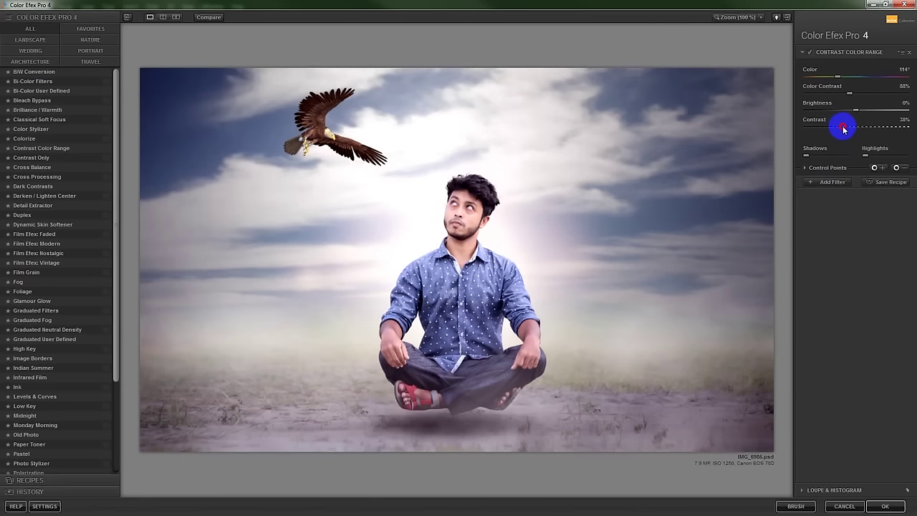
pyautogui.click(819, 184)
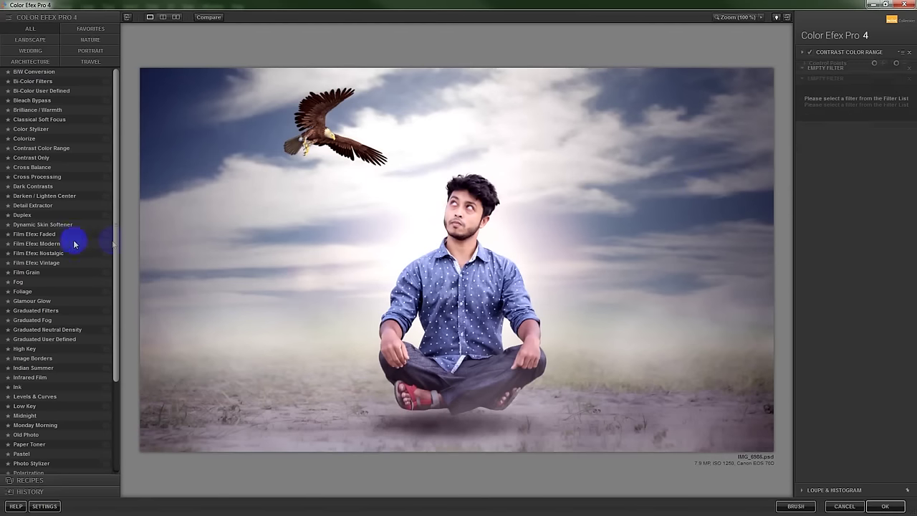
# Add a Foliage filter with Enhance Foliage at 67% and apply both filters to the image.
pyautogui.click(23, 292)
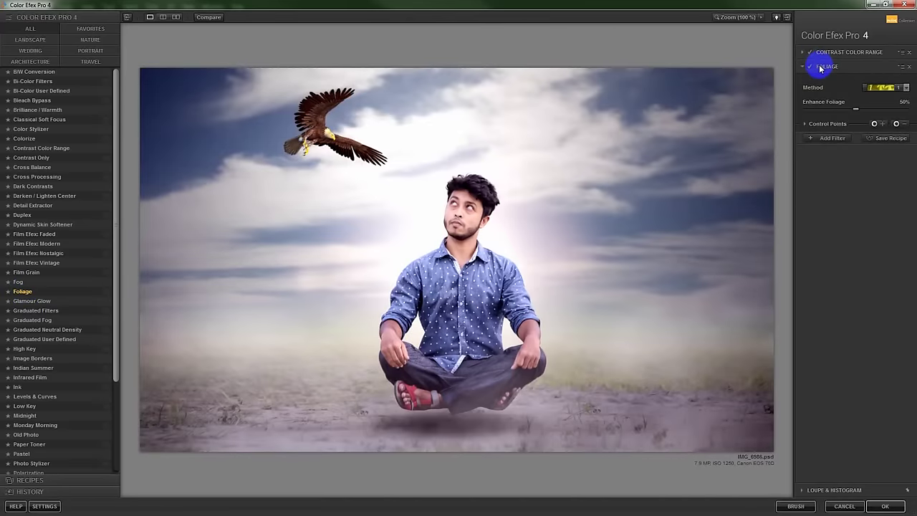
pyautogui.moveTo(857, 107); pyautogui.dragTo(878, 116)
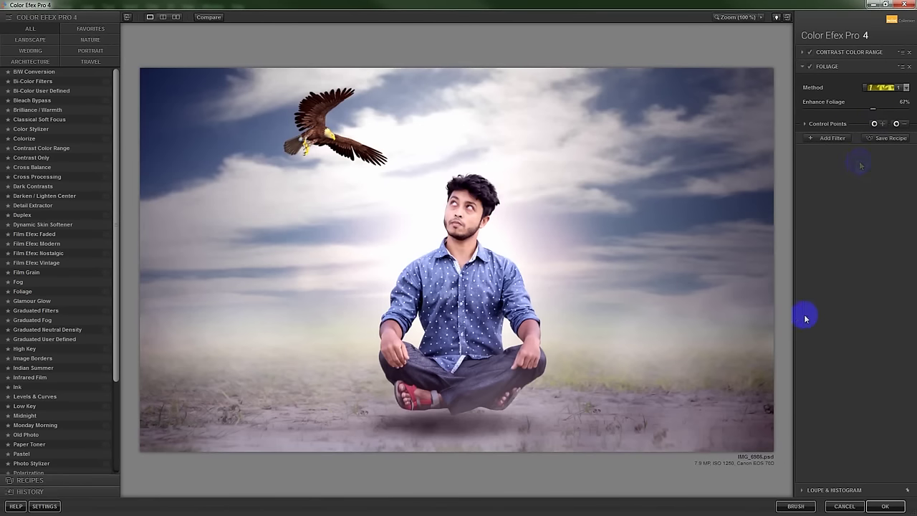
pyautogui.click(884, 505)
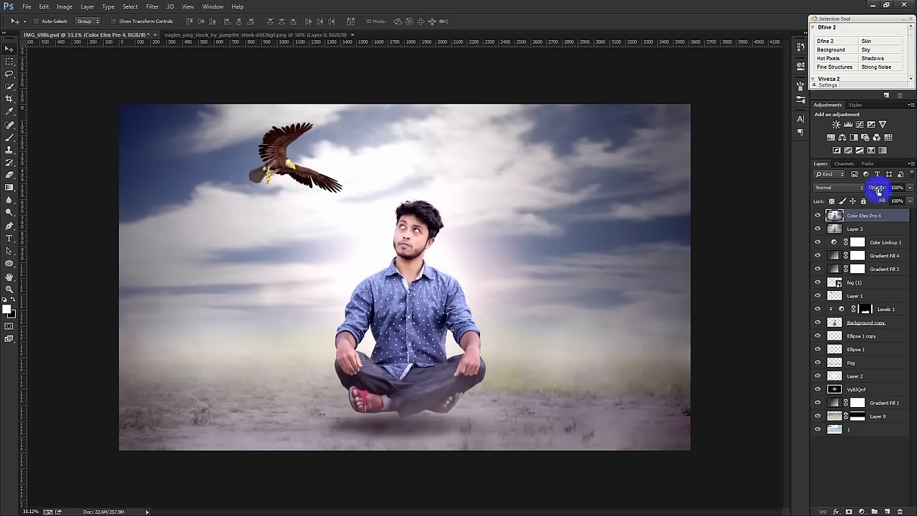
# Cancel the filtered layer's opacity test and add a Levels adjustment layer.
pyautogui.moveTo(877, 190); pyautogui.dragTo(865, 190)
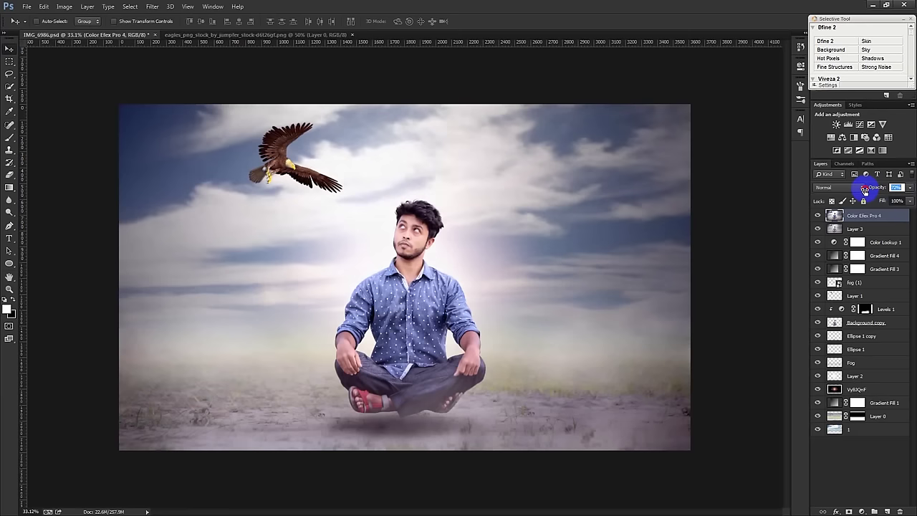
pyautogui.press('Escape')
pyautogui.click(861, 511)
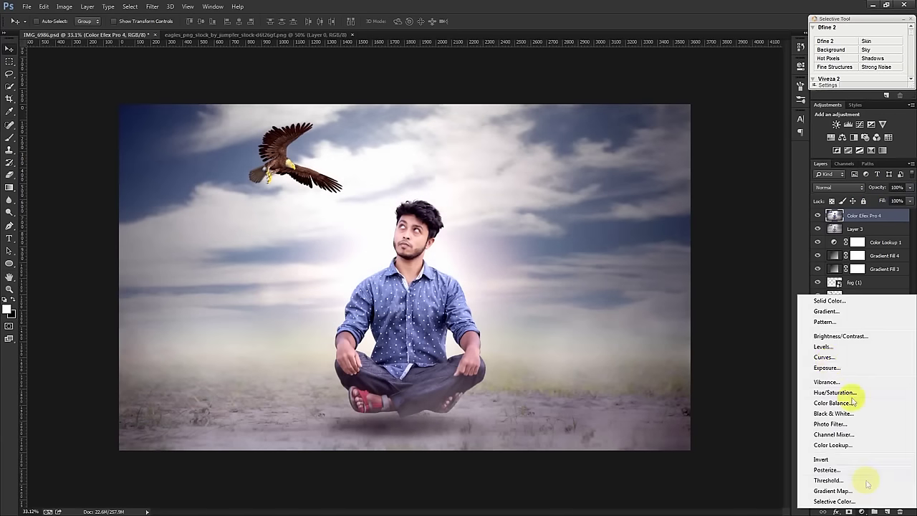
pyautogui.click(822, 347)
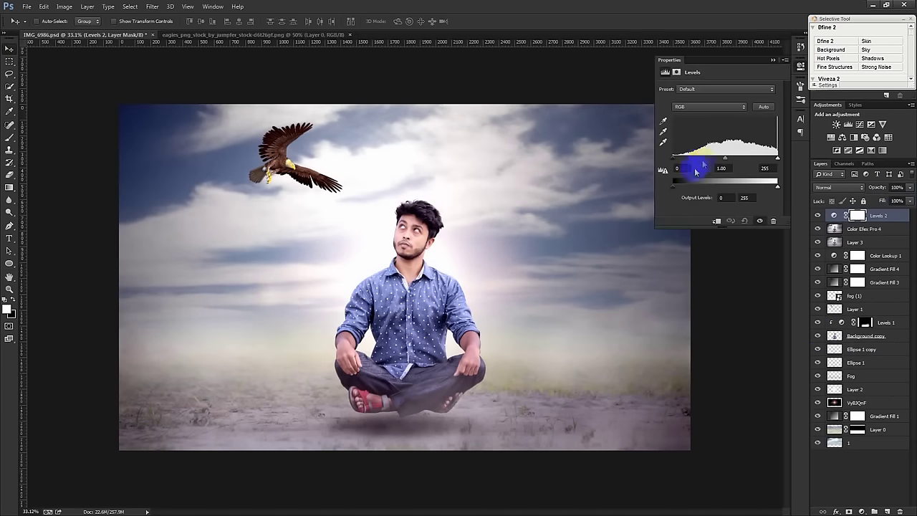
# Set Levels midtones to 0.70 and output levels to 37 and 234 for a faded look.
pyautogui.moveTo(672, 185); pyautogui.dragTo(684, 188)
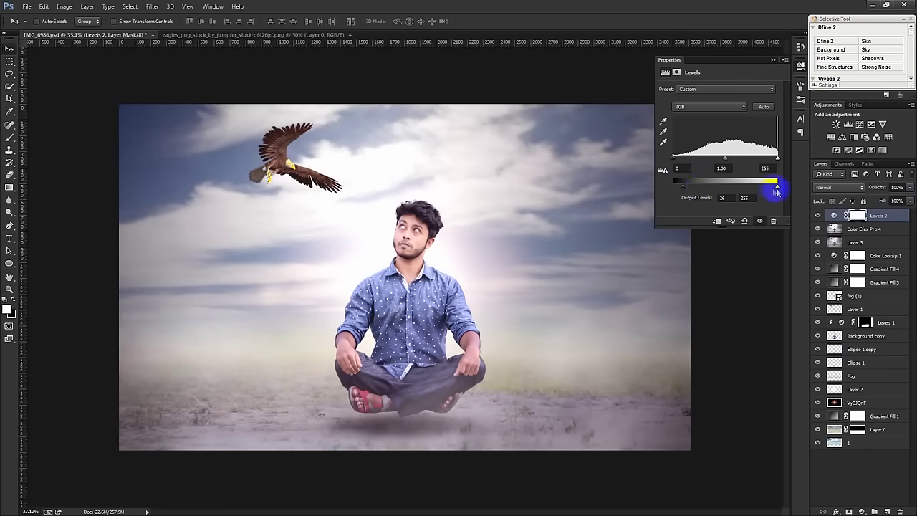
pyautogui.moveTo(772, 190)
pyautogui.mouseDown()
pyautogui.moveTo(747, 191)
pyautogui.moveTo(769, 188)
pyautogui.mouseUp()
pyautogui.moveTo(777, 157)
pyautogui.mouseDown()
pyautogui.moveTo(760, 159)
pyautogui.moveTo(788, 159)
pyautogui.mouseUp()
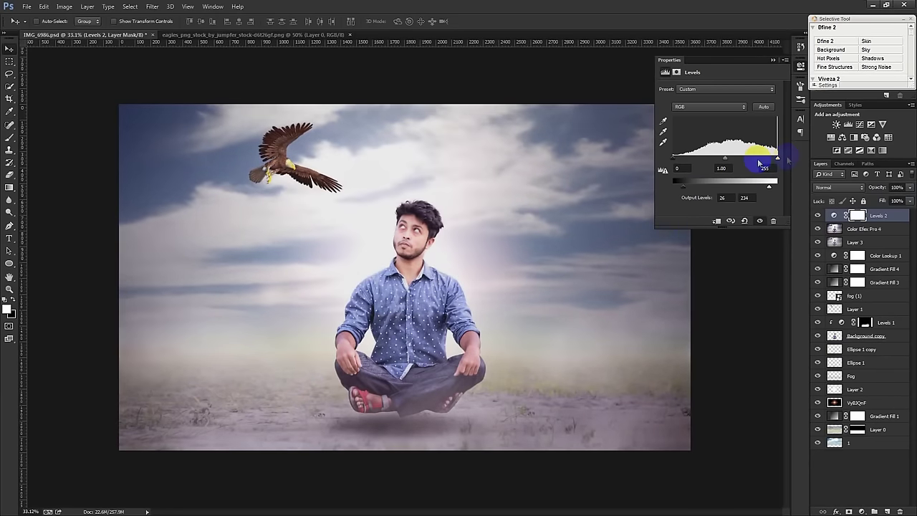
pyautogui.moveTo(725, 157)
pyautogui.mouseDown()
pyautogui.moveTo(717, 156)
pyautogui.moveTo(737, 158)
pyautogui.mouseUp()
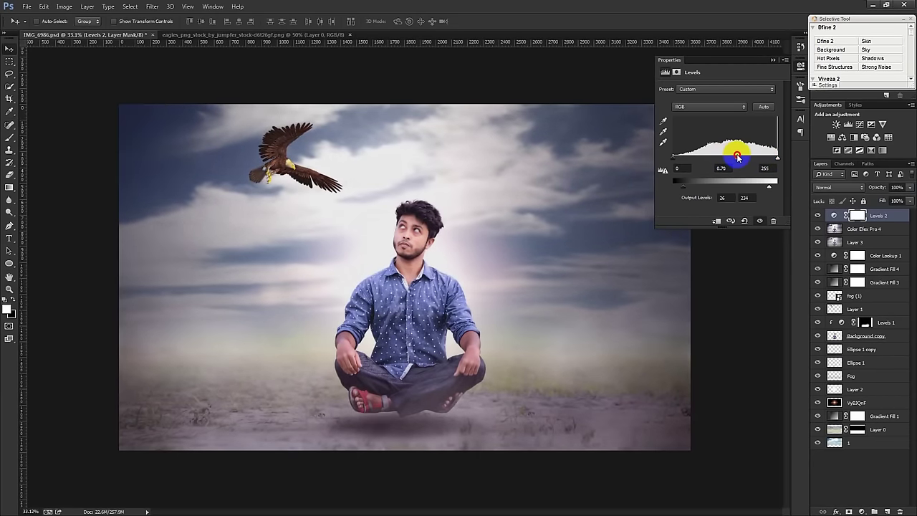
pyautogui.moveTo(673, 157)
pyautogui.mouseDown()
pyautogui.moveTo(681, 161)
pyautogui.moveTo(666, 156)
pyautogui.mouseUp()
pyautogui.moveTo(685, 188); pyautogui.dragTo(693, 187)
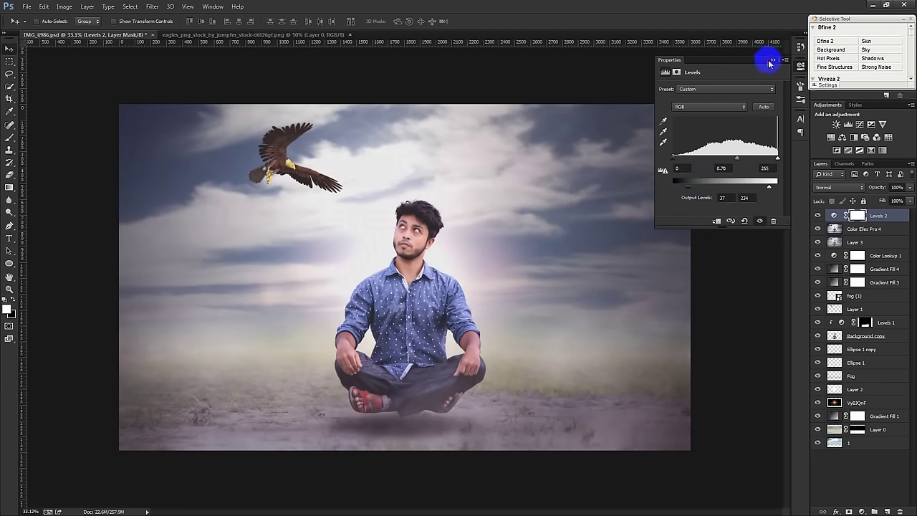
pyautogui.click(770, 61)
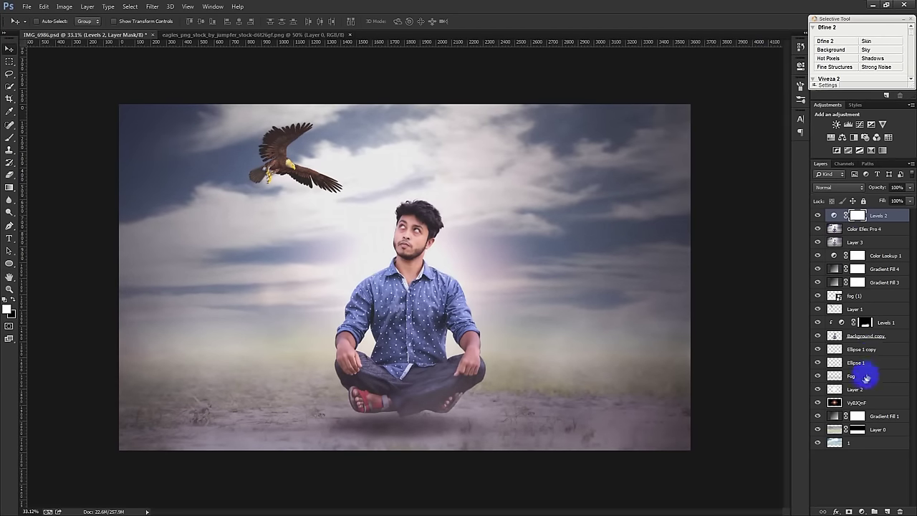
# Duplicate the fog (1) layer and move the copy above Levels 2.
pyautogui.click(860, 297)
pyautogui.hotkey('ctrl', 'j')
pyautogui.moveTo(857, 296); pyautogui.dragTo(852, 212)
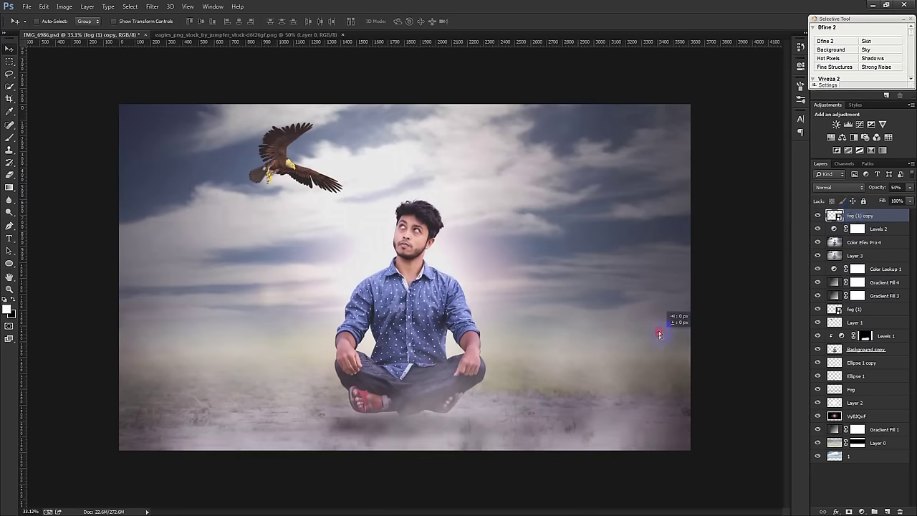
pyautogui.moveTo(659, 334); pyautogui.dragTo(665, 326)
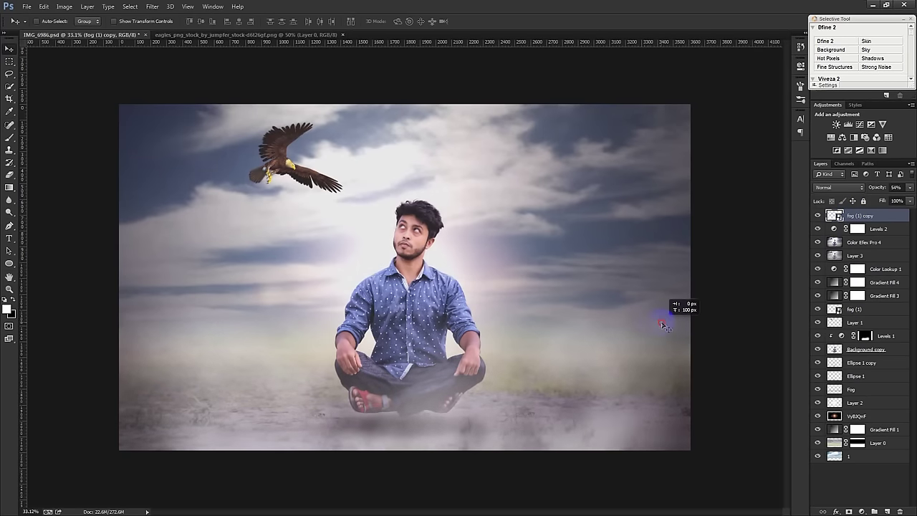
# Enlarge the fog copy over the lower image and tilt it slightly.
pyautogui.hotkey('ctrl', 't')
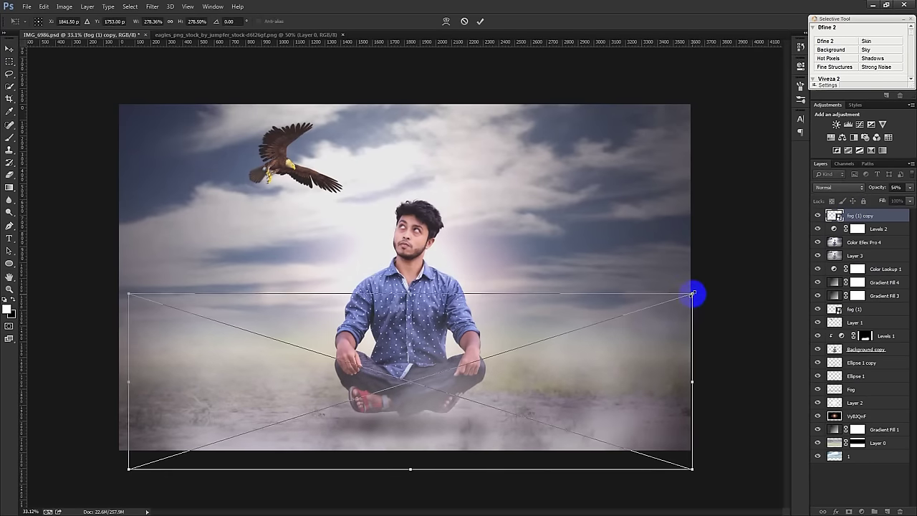
pyautogui.moveTo(693, 294); pyautogui.dragTo(722, 282)
pyautogui.moveTo(706, 334); pyautogui.dragTo(757, 374)
# Warp the fog copy to bend around the man's feet and settle it in place.
pyautogui.rightClick(610, 353)
pyautogui.click(630, 435)
pyautogui.moveTo(508, 403); pyautogui.dragTo(438, 403)
pyautogui.moveTo(691, 383); pyautogui.dragTo(692, 431)
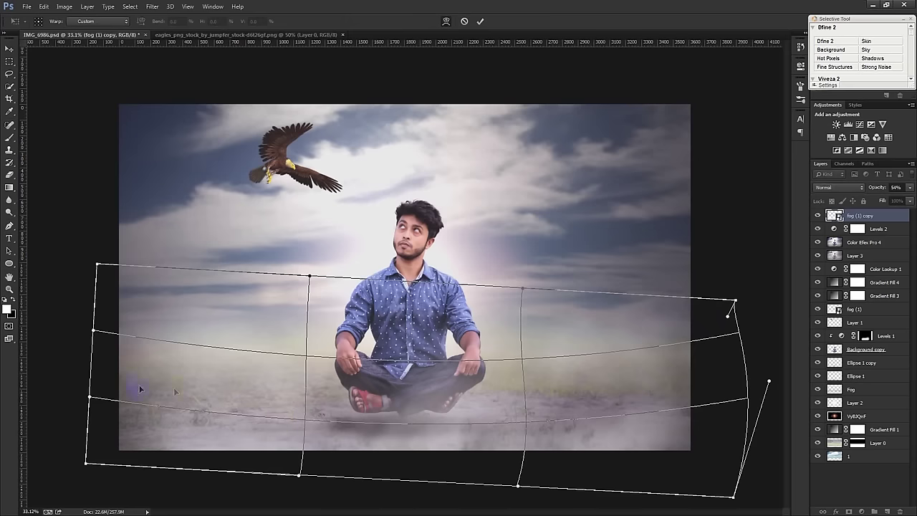
pyautogui.moveTo(176, 392); pyautogui.dragTo(113, 352)
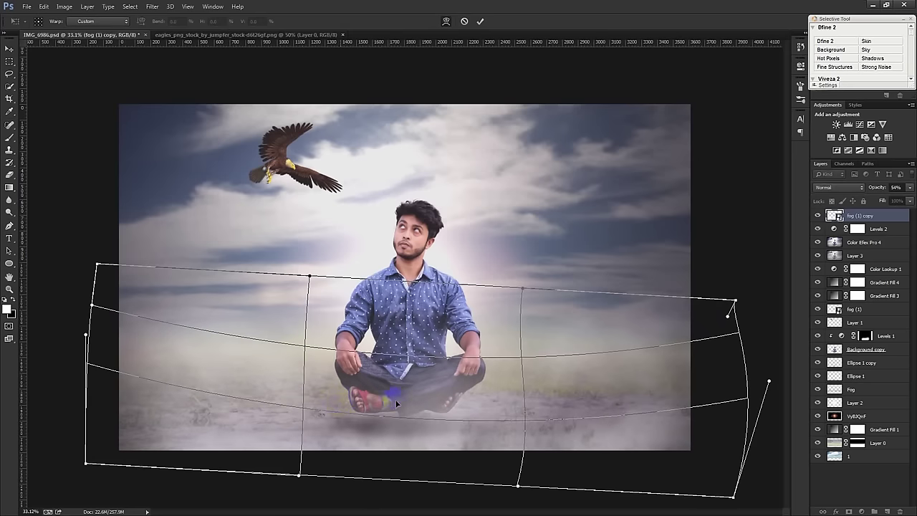
pyautogui.press('Return')
pyautogui.moveTo(612, 415); pyautogui.dragTo(616, 419)
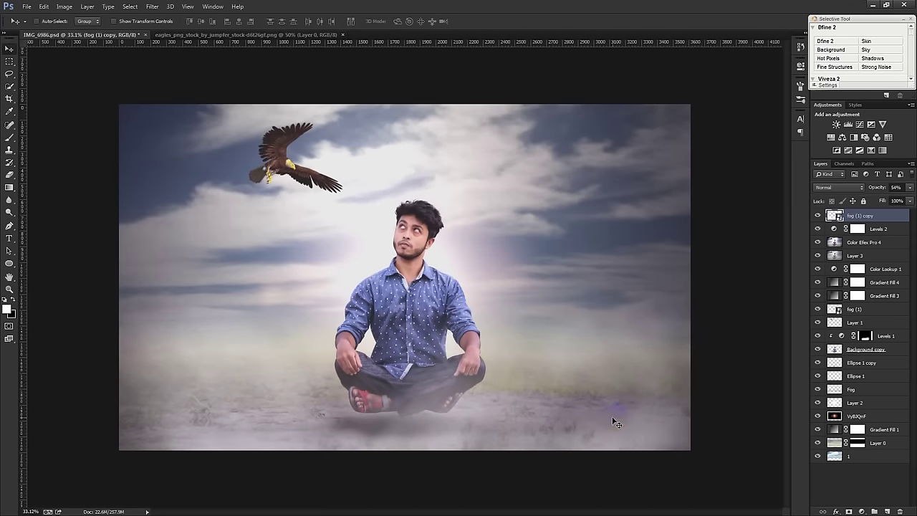
pyautogui.click(755, 410)
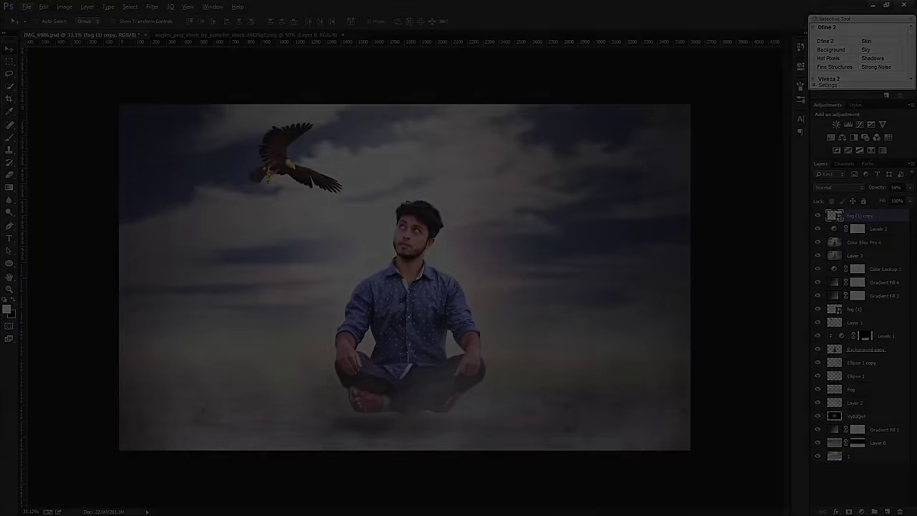